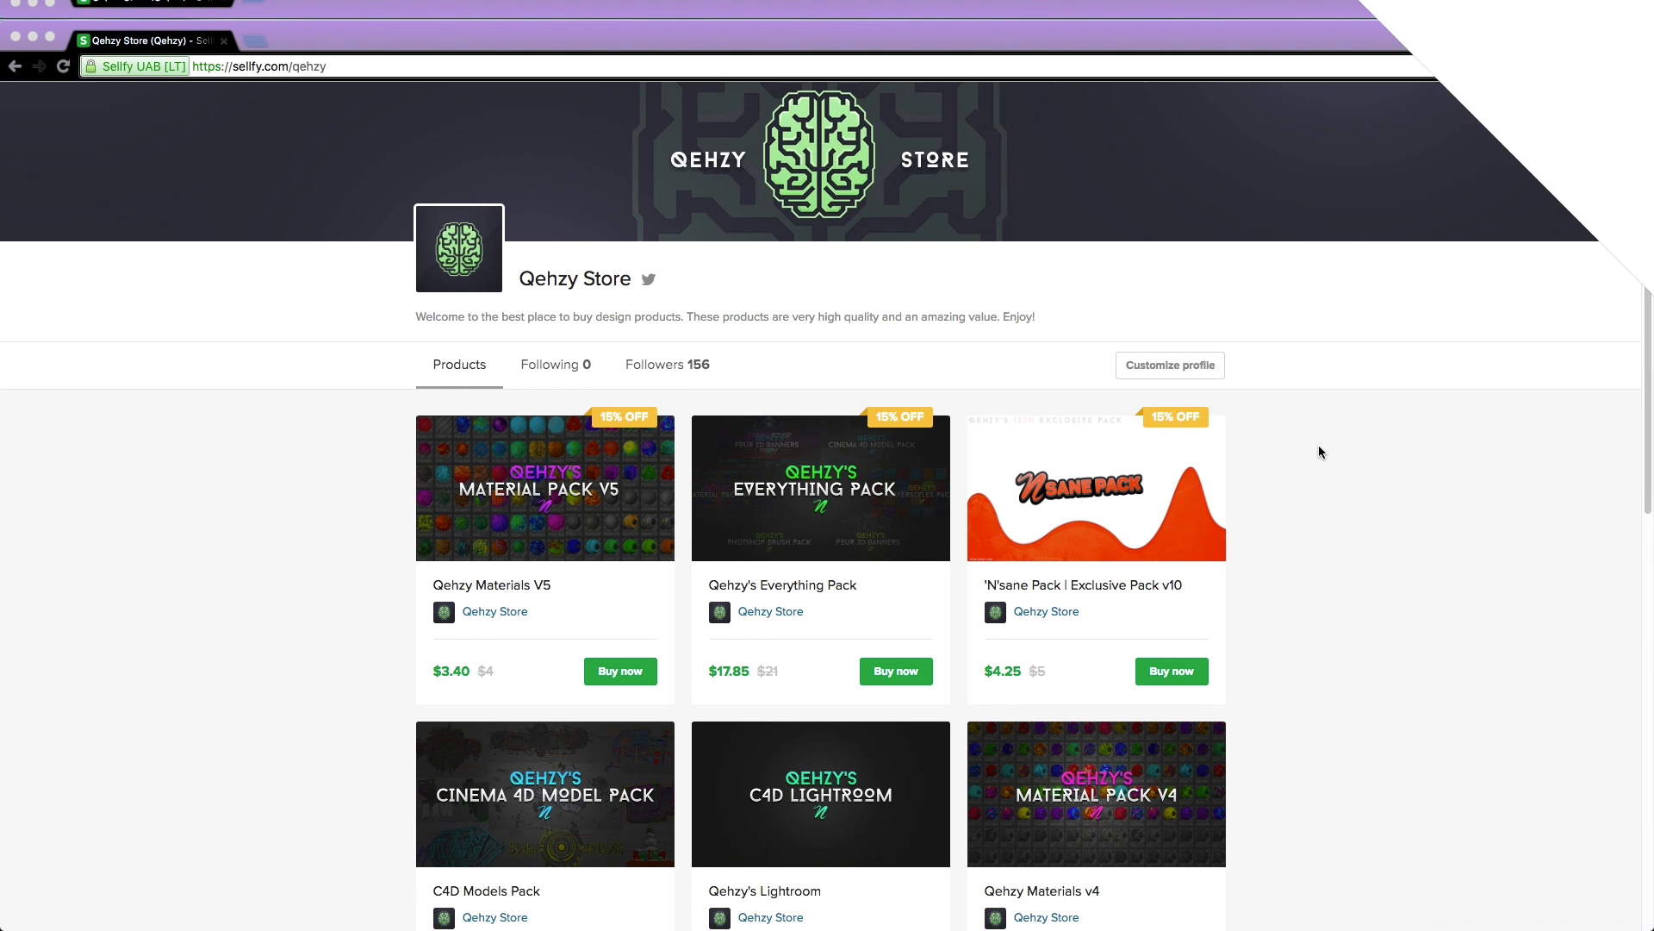
- Browse the Sellfy store listing and open the Qehzy Materials V5 product page
scroll(1318, 451, "down", 6)
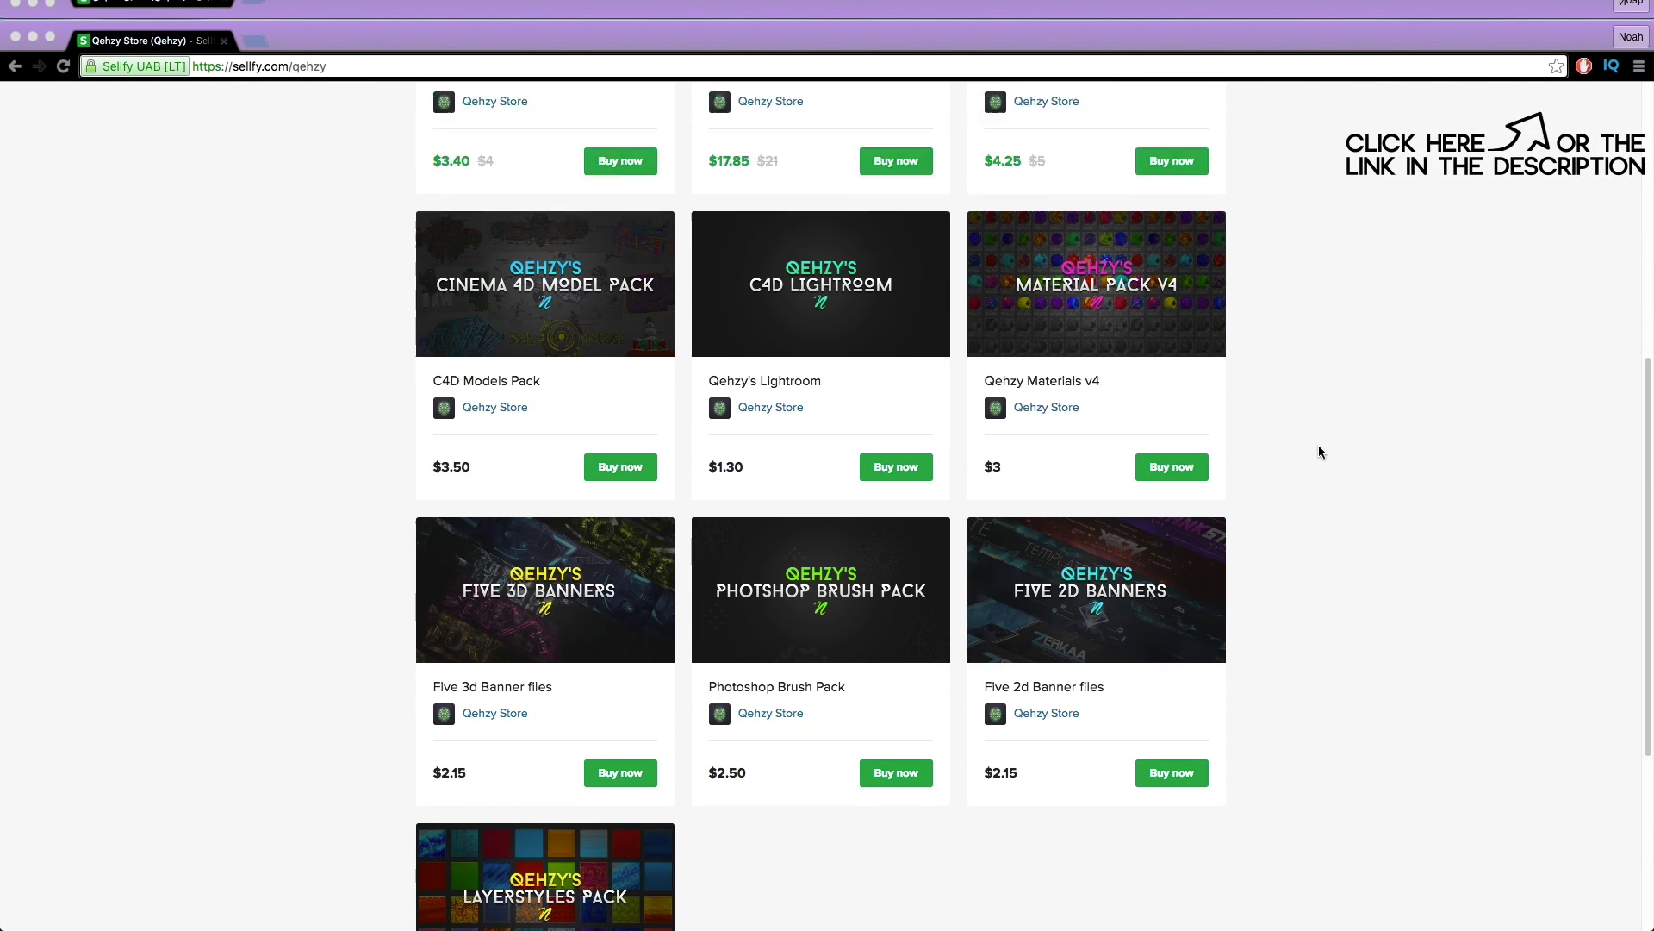
scroll(1320, 449, "up", 4)
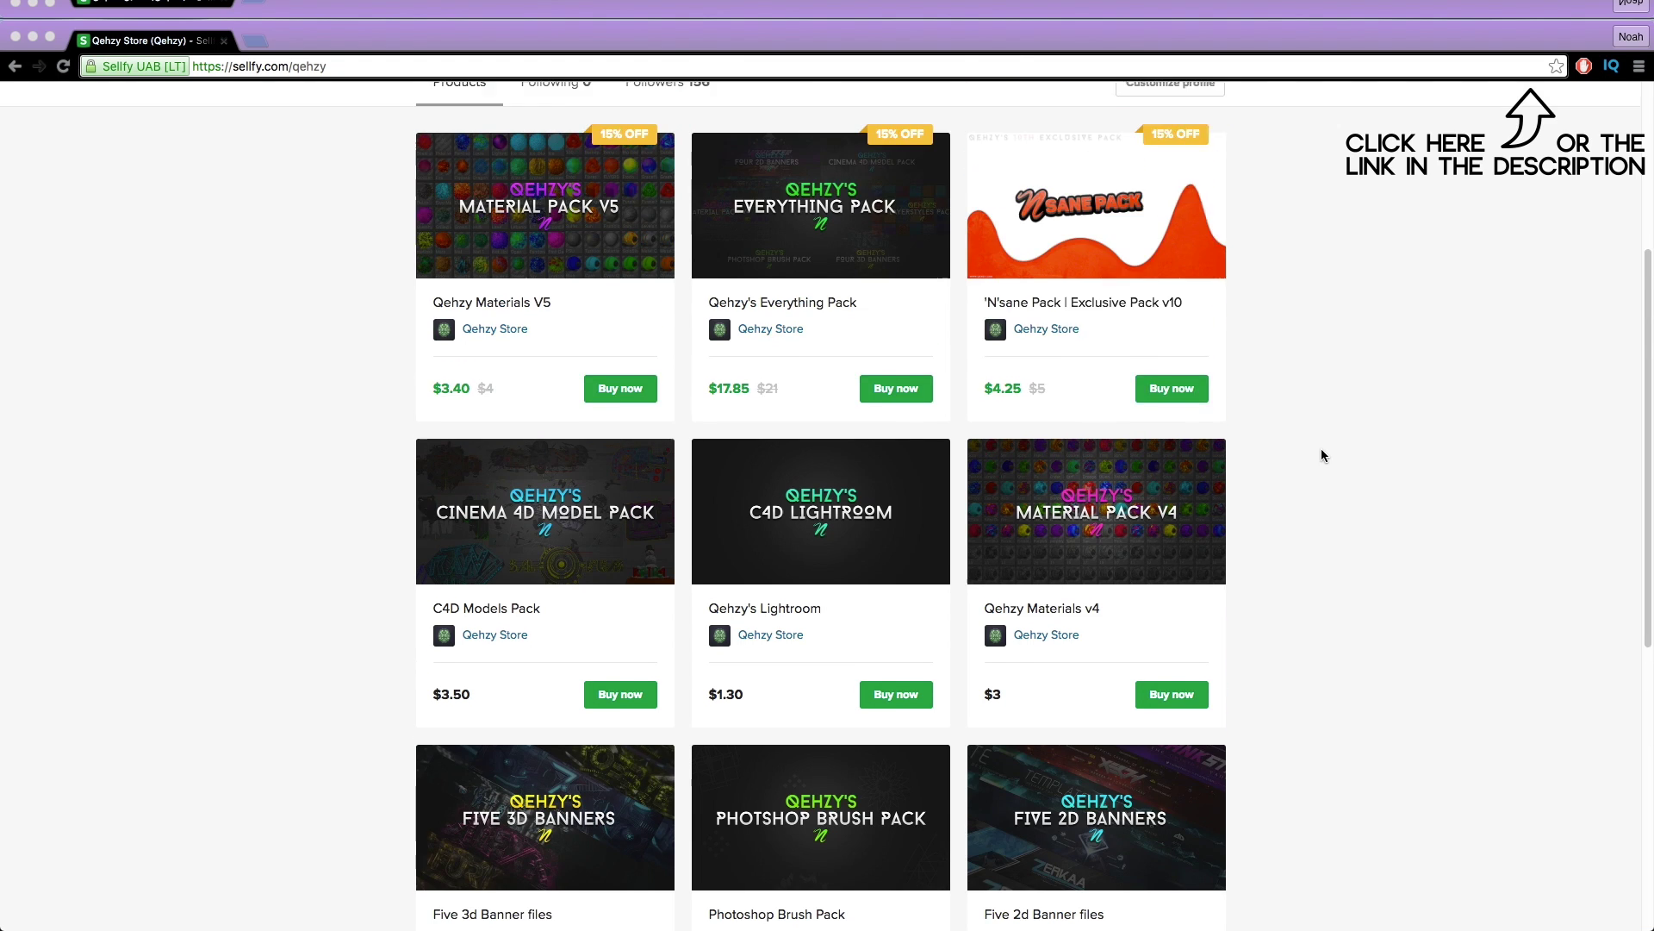
scroll(1322, 457, "up", 4)
left_click(555, 553)
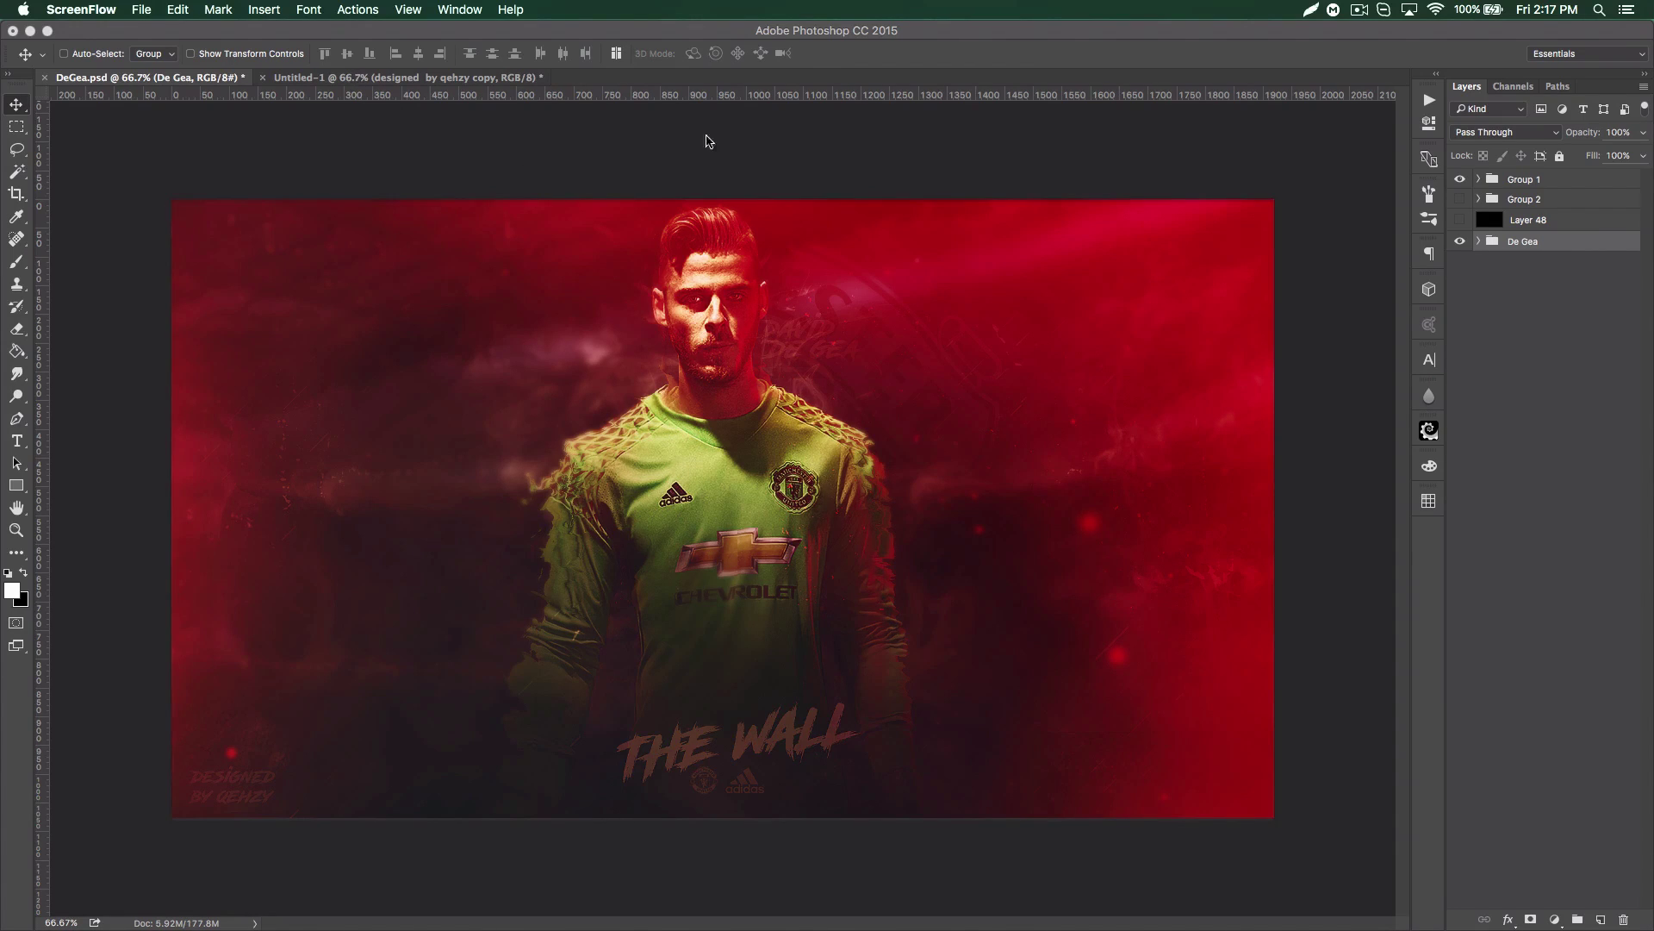
- Switch from DeGea.psd to the Untitled-1 document with the darker poster copy
left_click(434, 79)
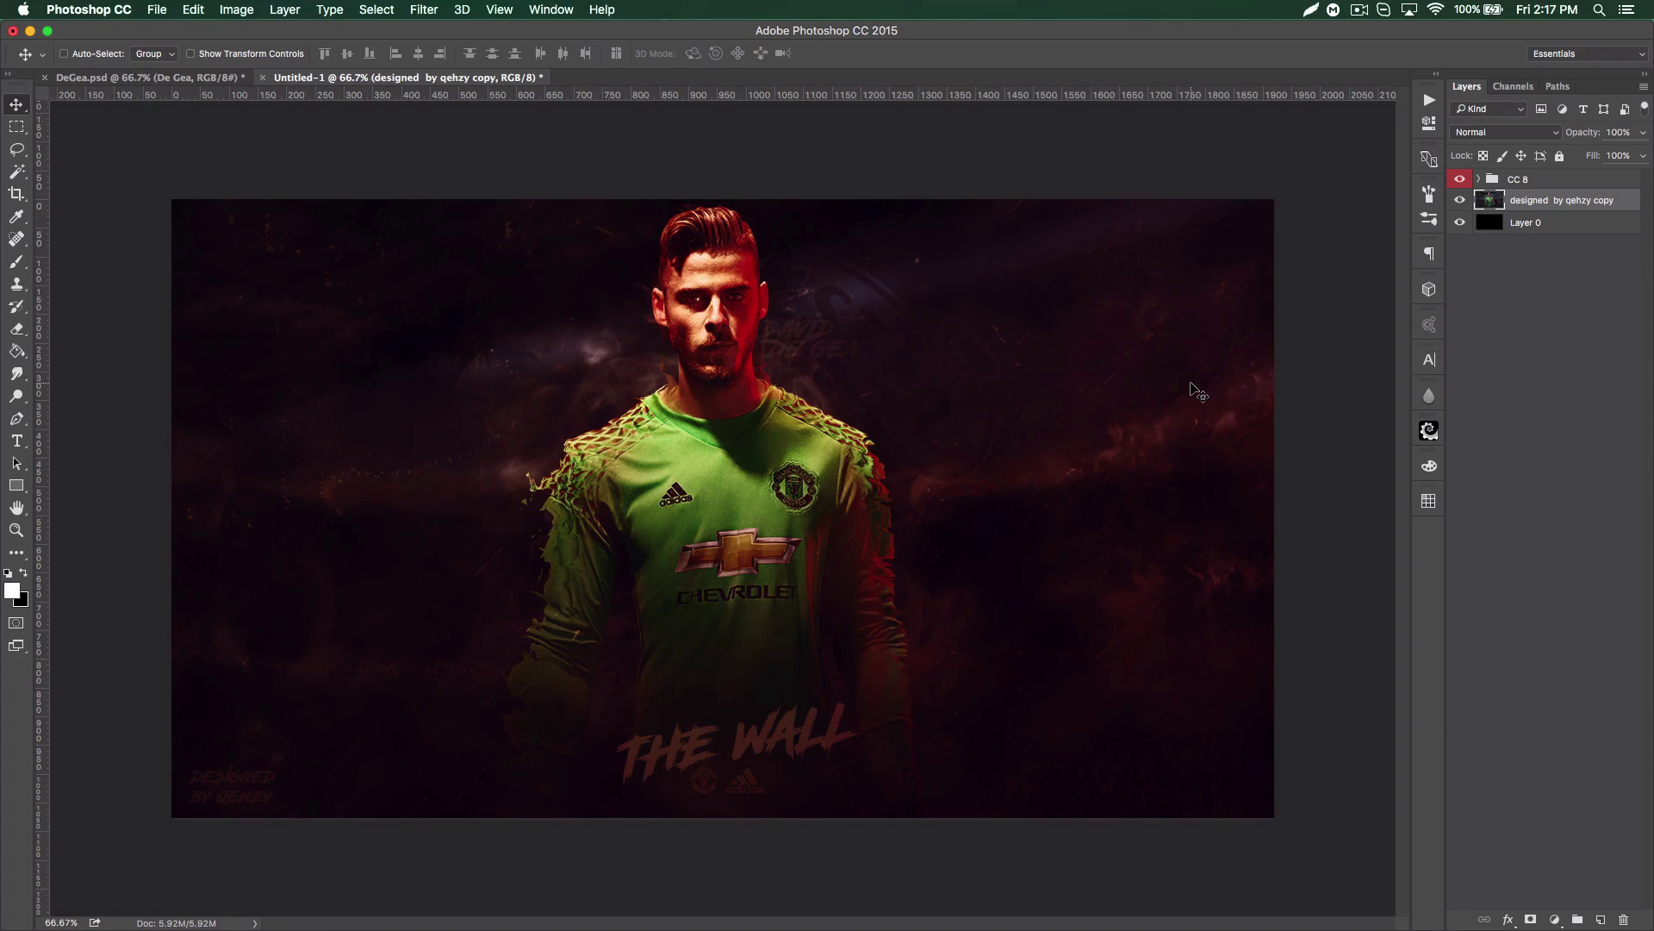
- Zoom out, add an empty Layer 1, and compare the poster with and without CC 8
key("super+minus")
key("super+minus")
key("super+minus")
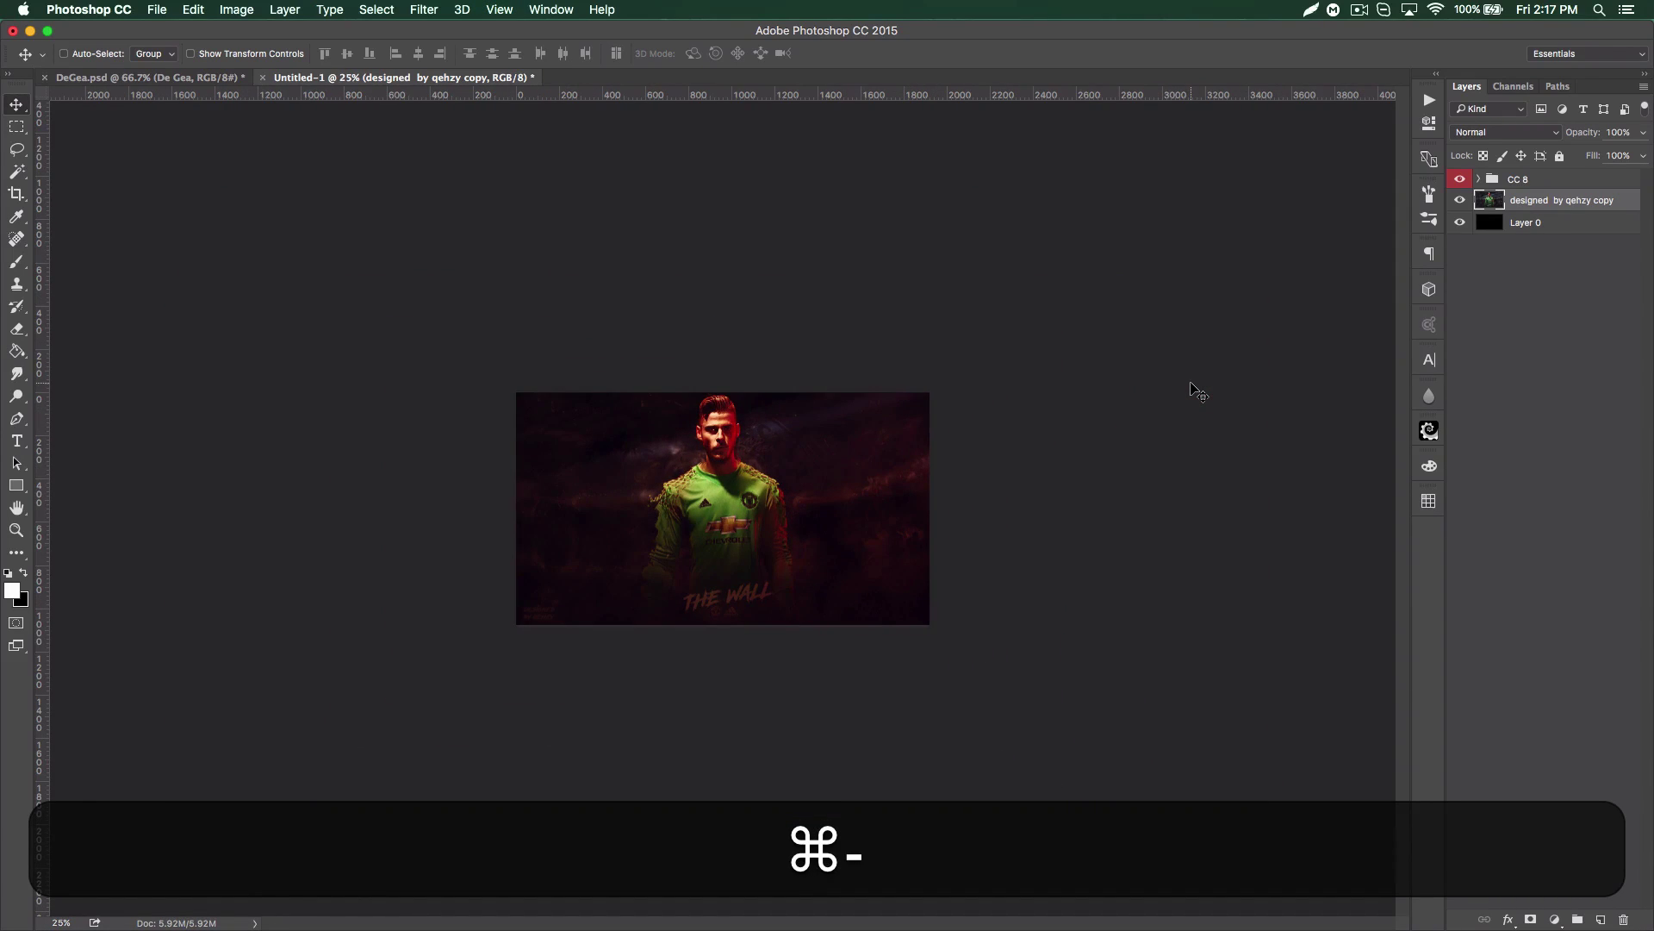
left_click(1600, 919)
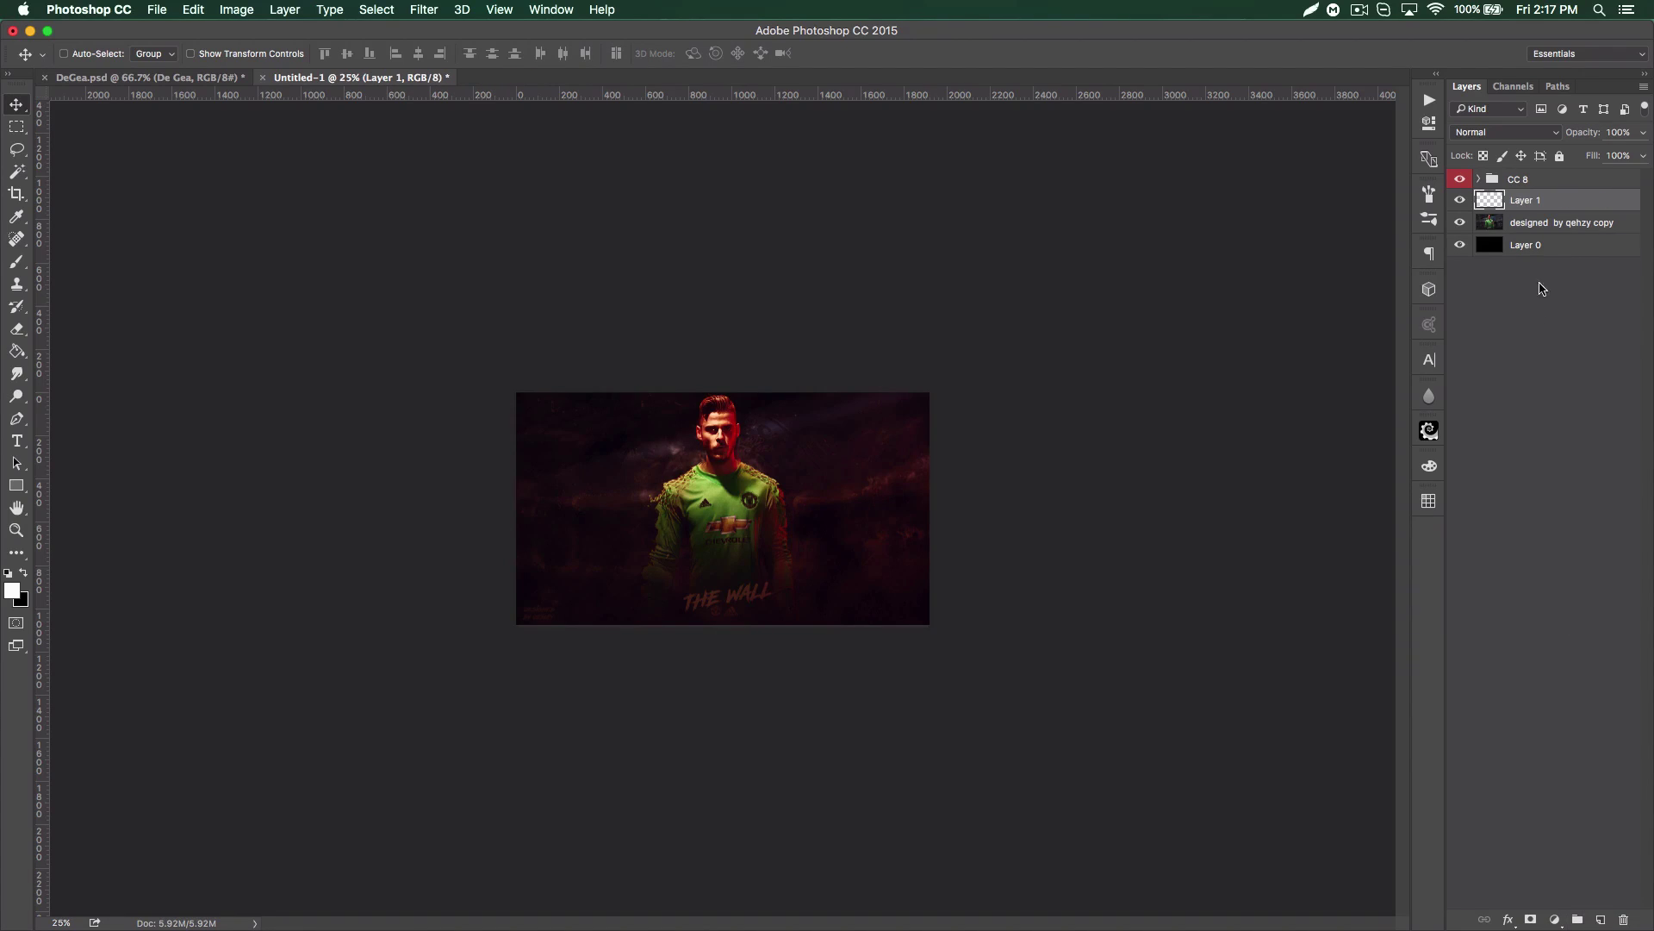
left_click(1461, 223)
left_click(1461, 224)
left_click(1460, 179)
left_click(1460, 179)
left_click(1460, 179)
left_click(1460, 179)
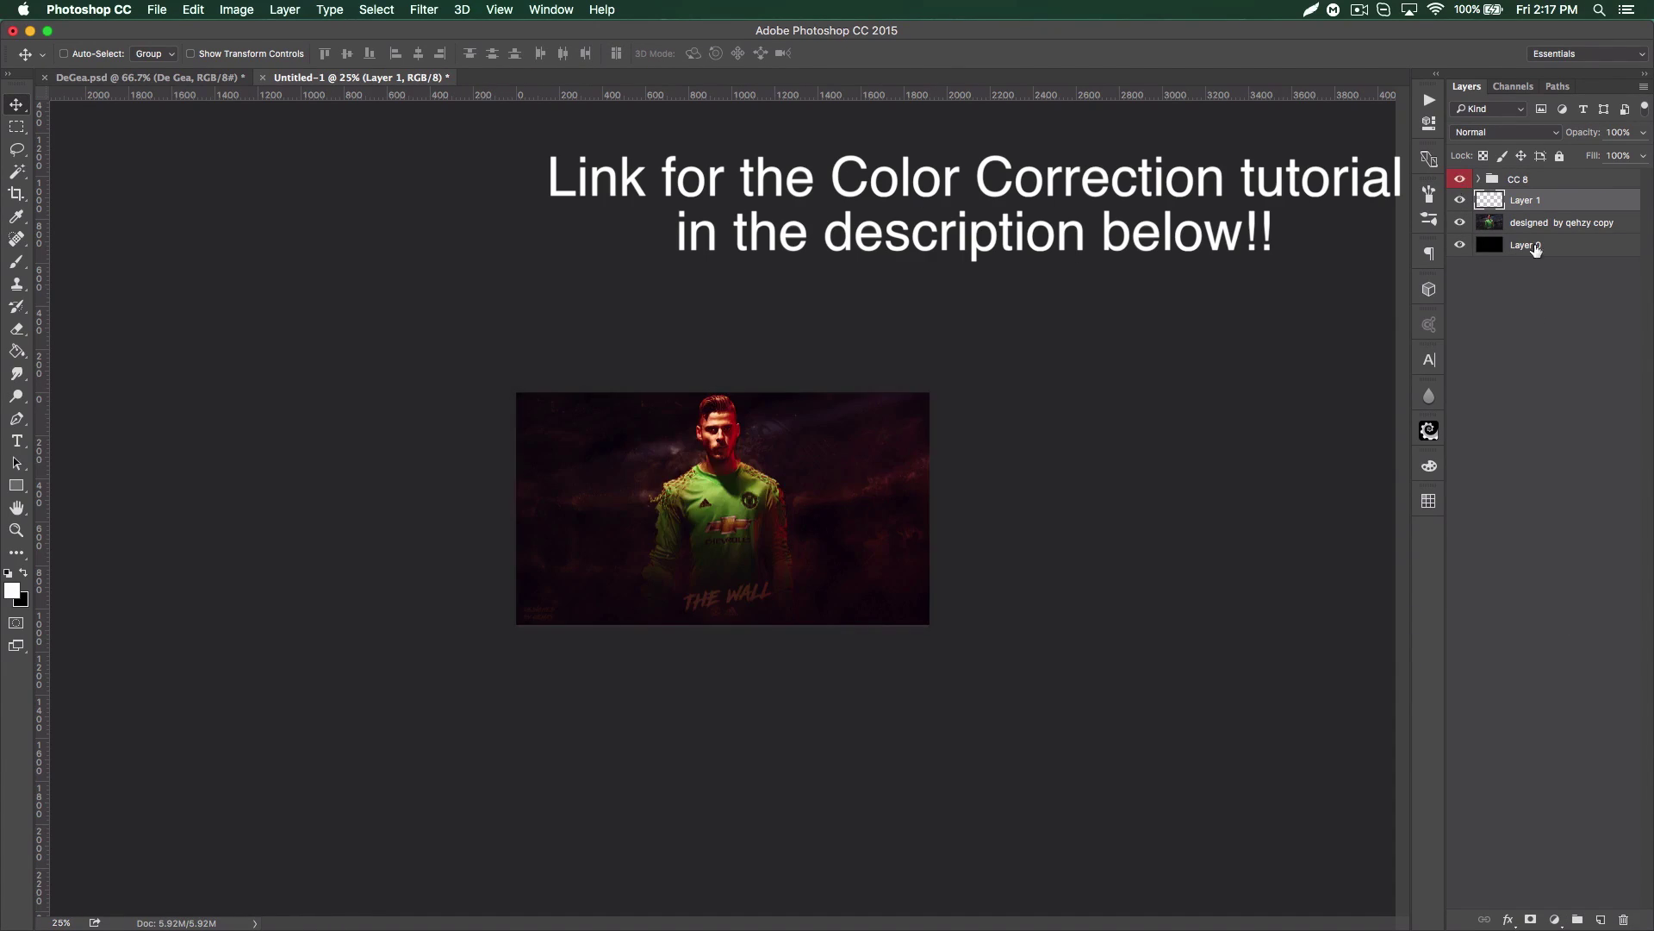
- Set the foreground colour to red (ff0000) and switch to the Brush tool
key("i")
left_click(12, 590)
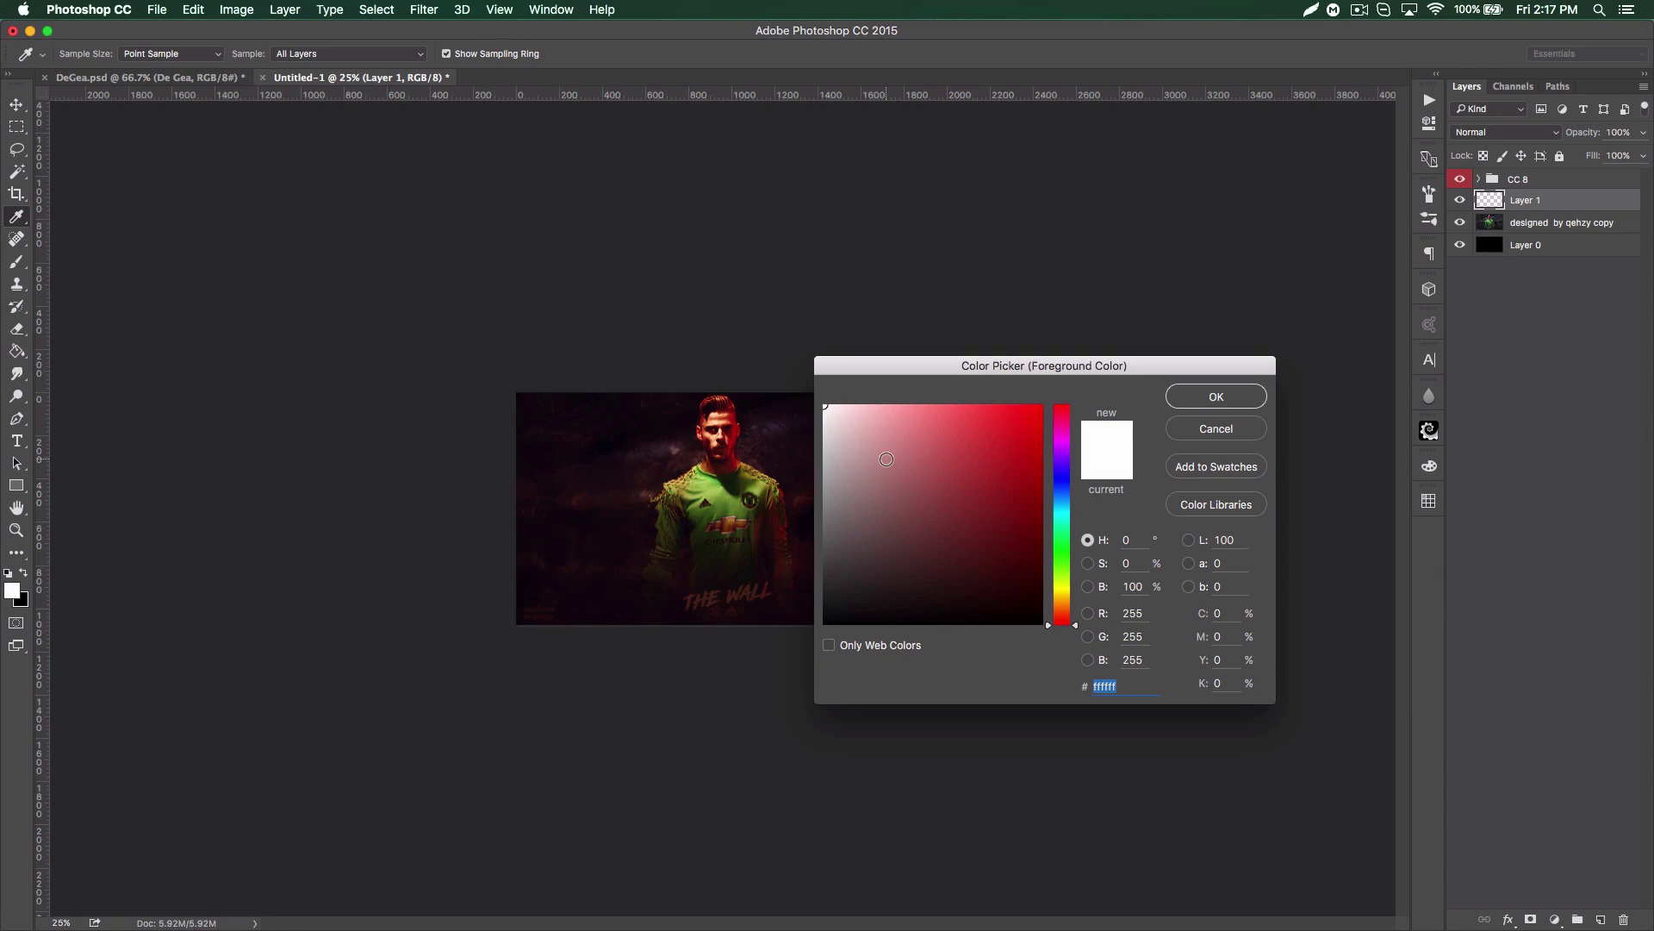
type("ff0000")
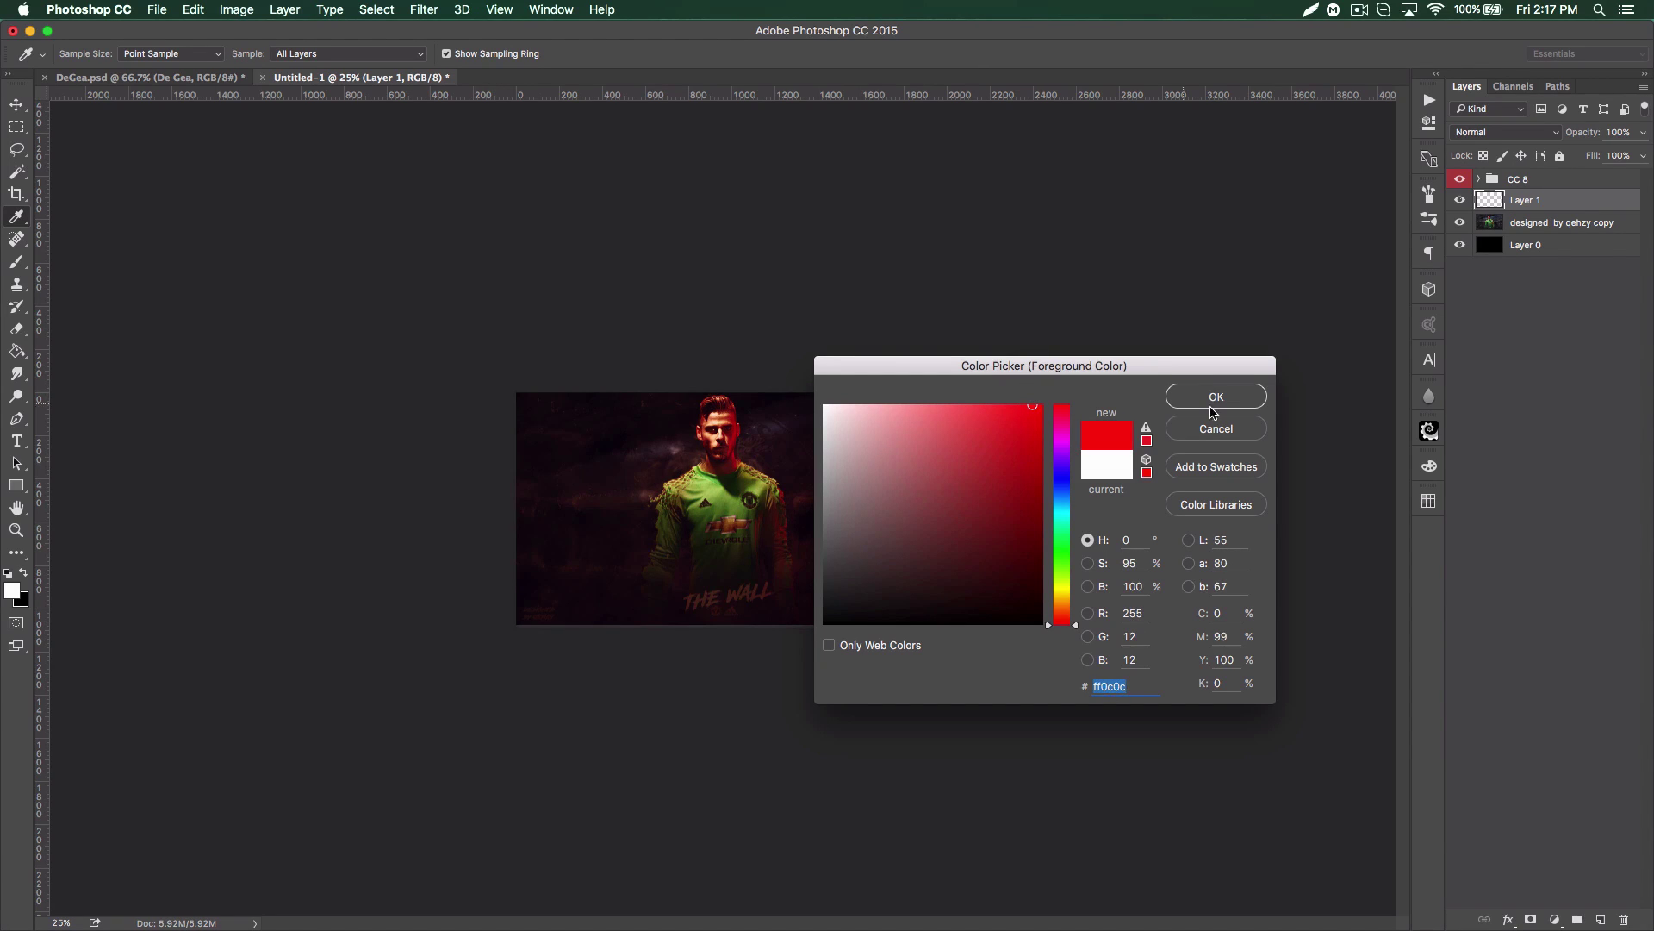
left_click(1233, 396)
key("b")
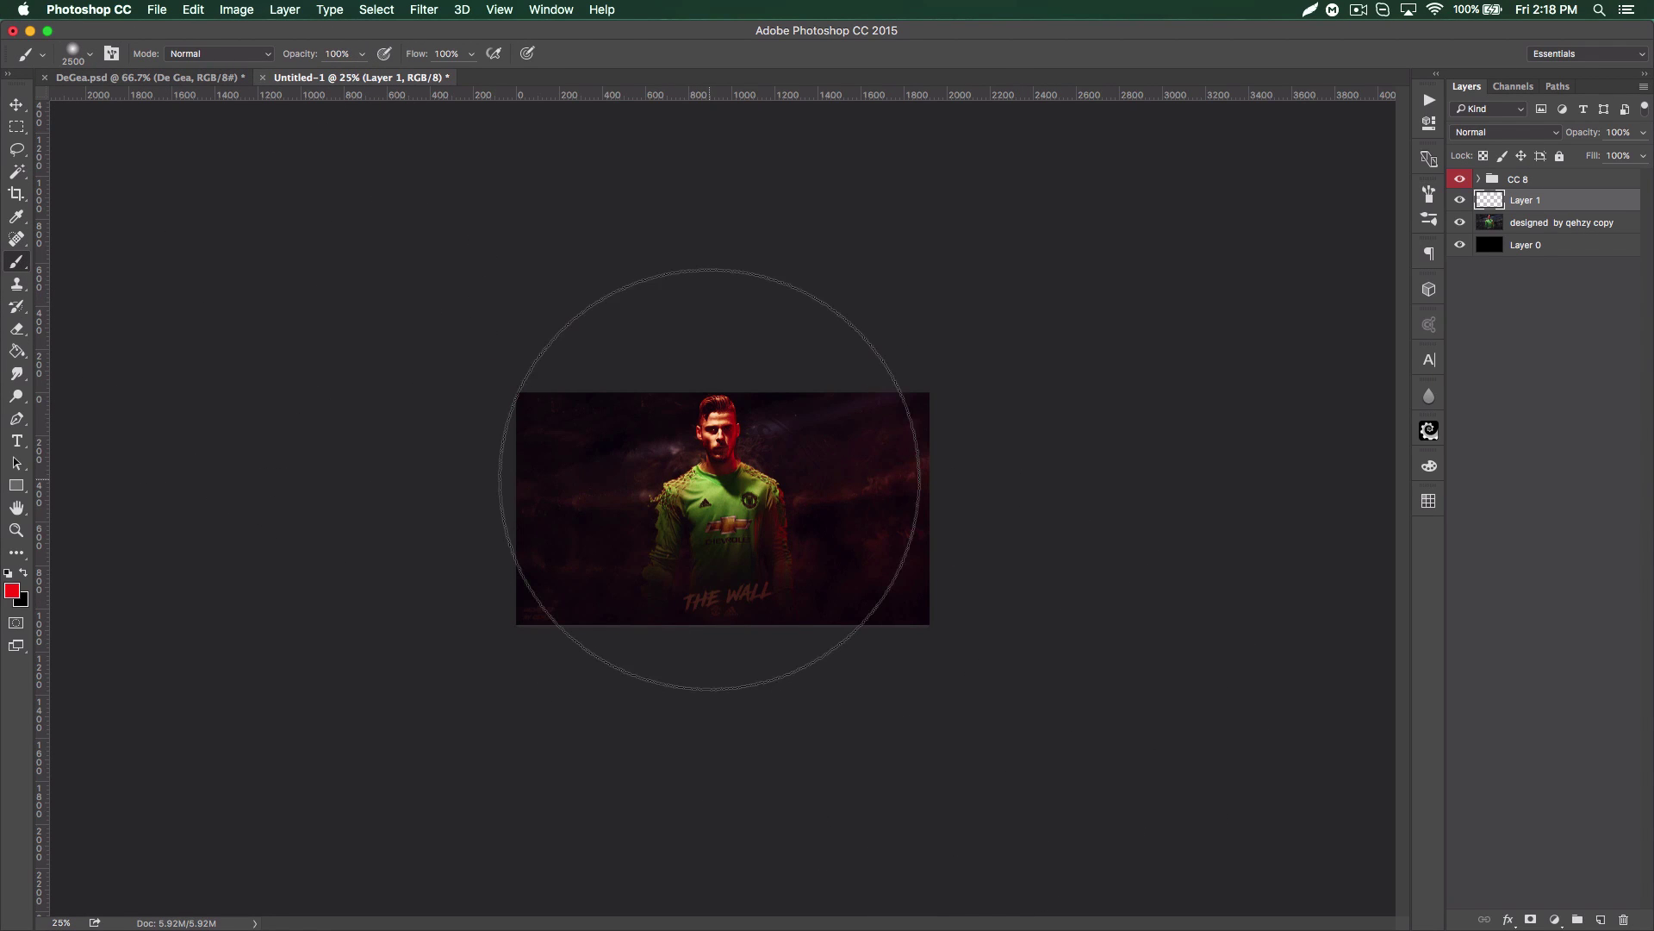
- Paint a soft red wash around the poster edges on Layer 1 with a 2700-px brush
key("bracketright")
key("bracketright")
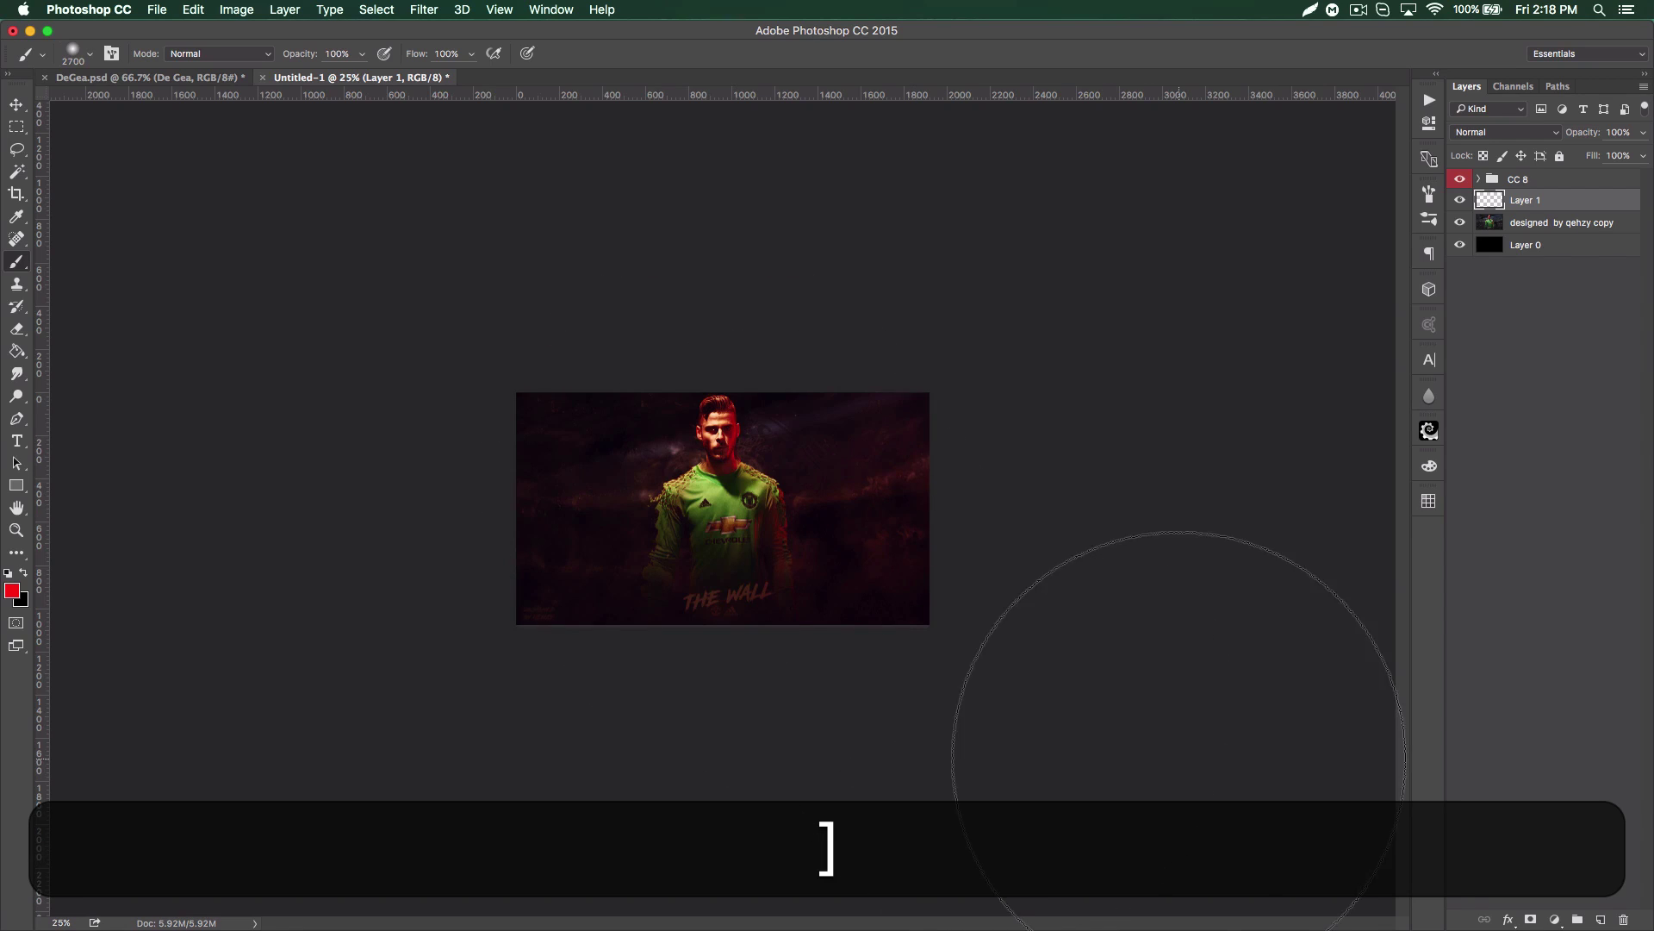
key("super+minus")
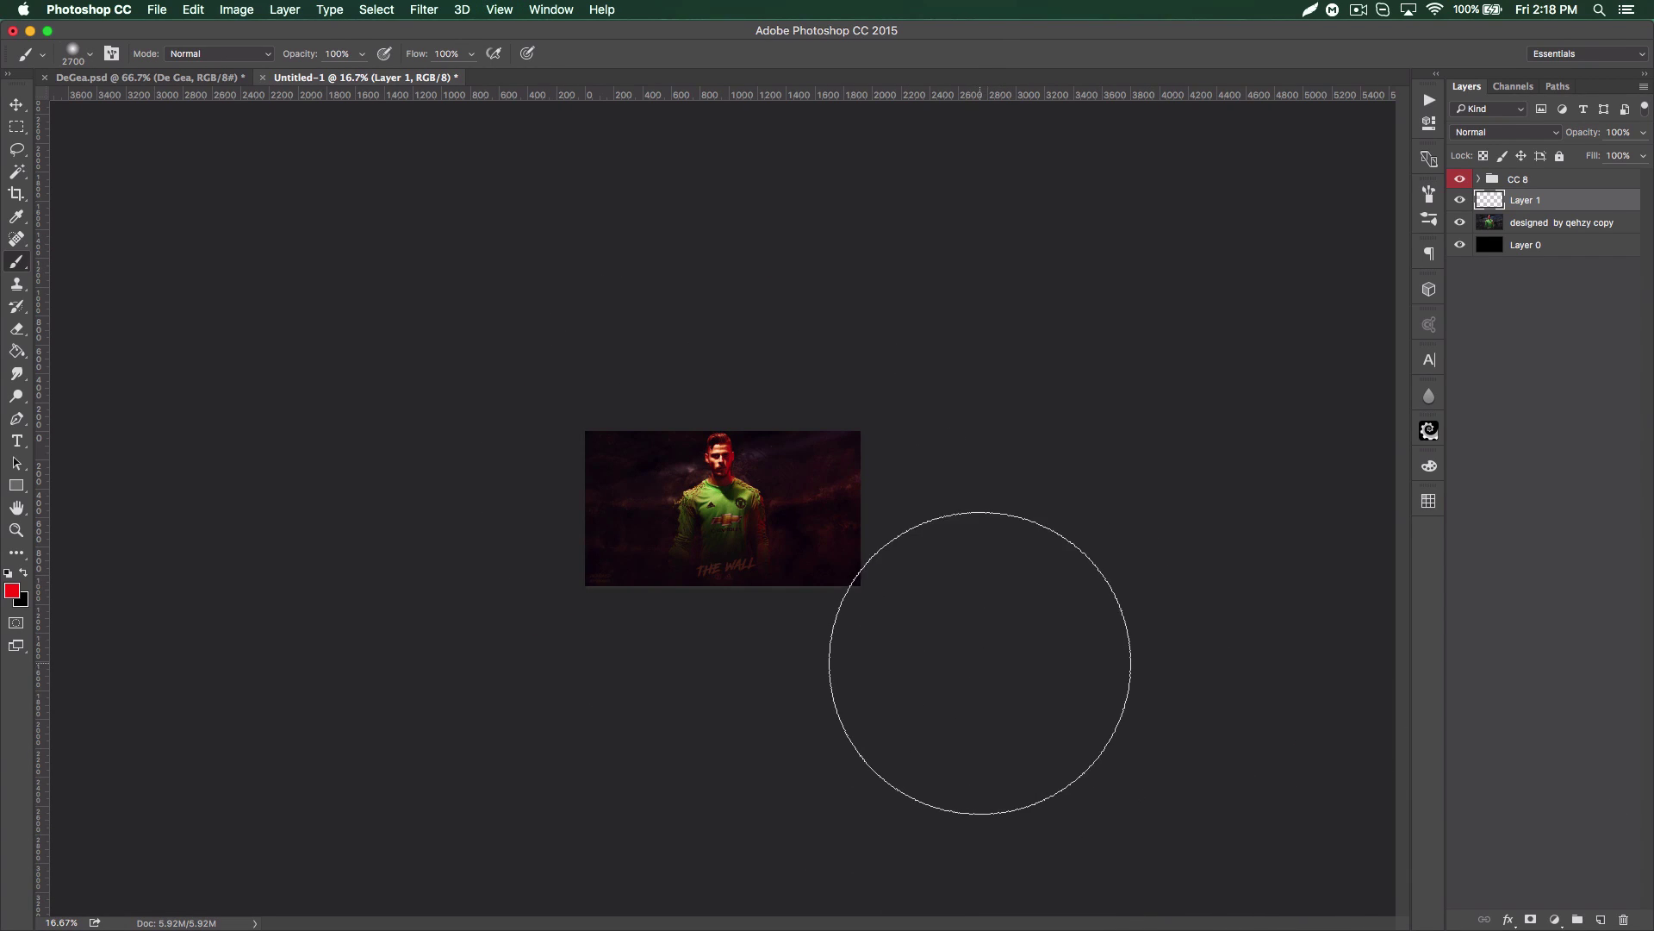
mouse_move(979, 666)
left_mouse_down()
mouse_move(1023, 525)
mouse_move(1002, 432)
mouse_move(988, 394)
mouse_move(830, 266)
left_mouse_up()
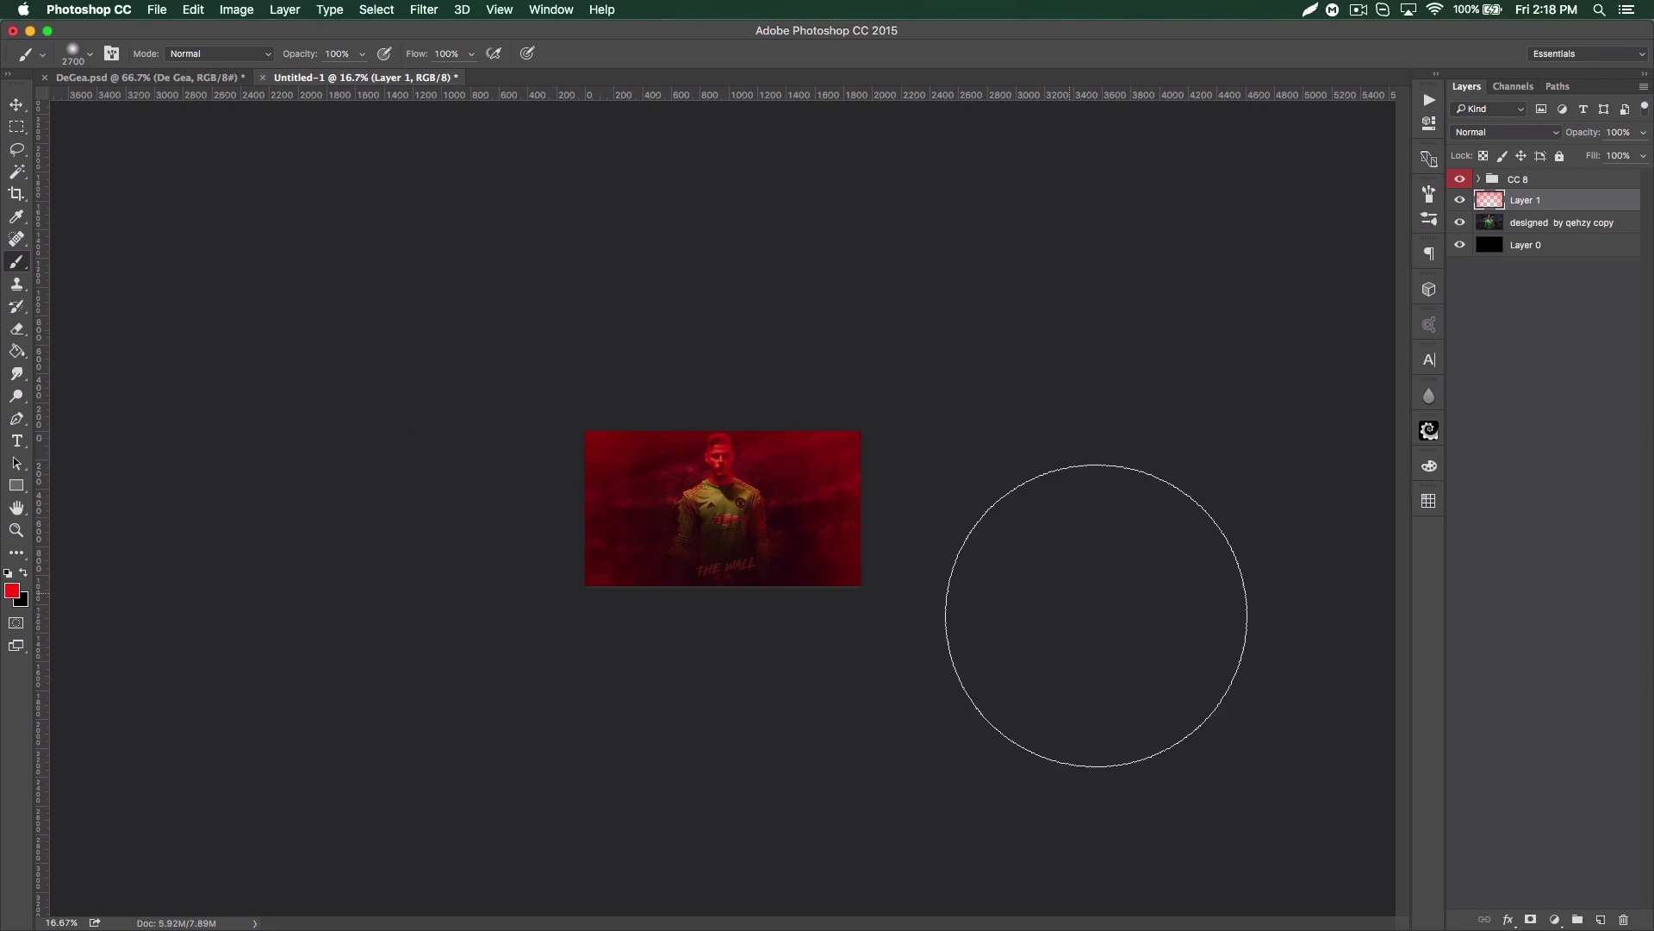
key("super")
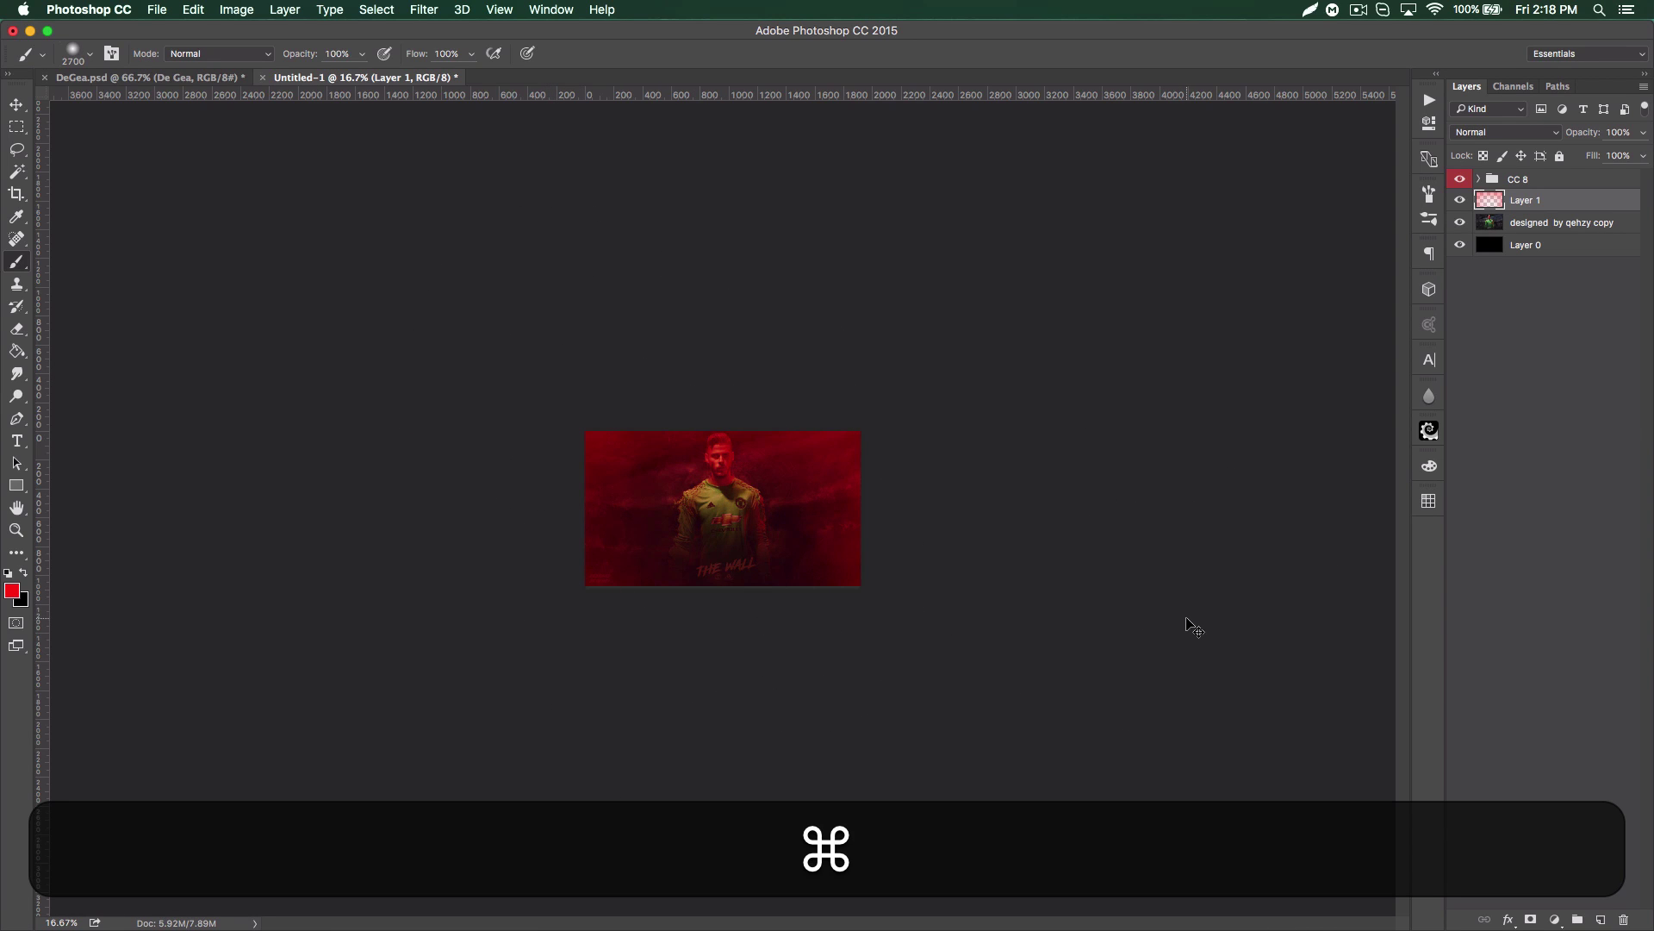
key("super+z")
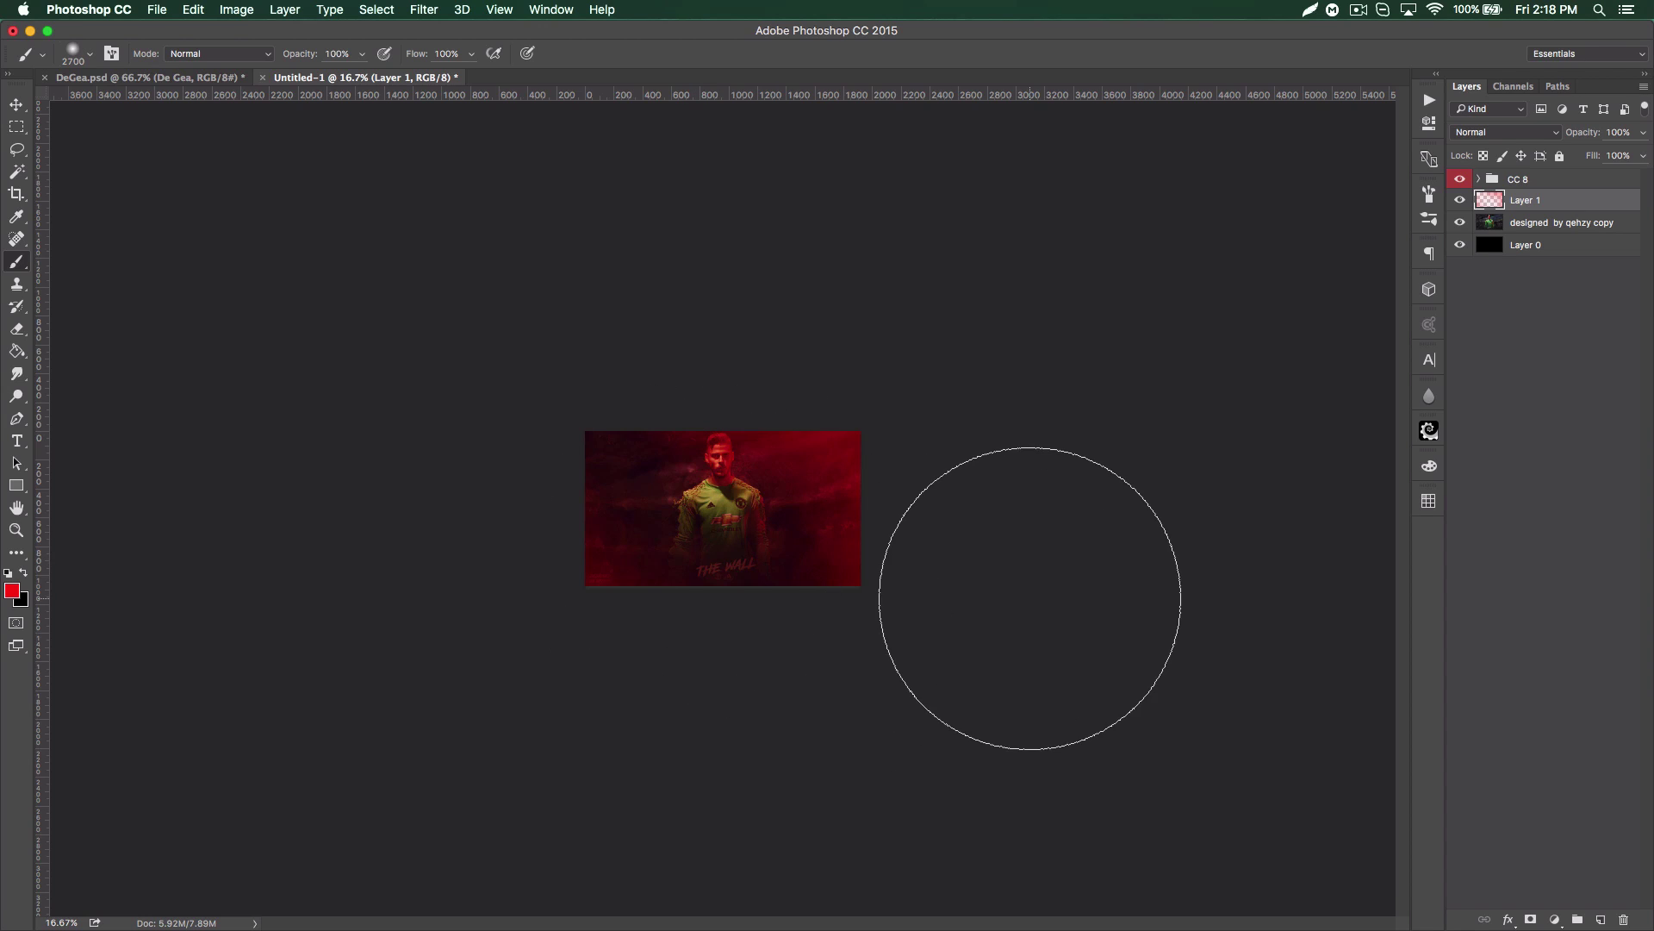
key("super+equal")
key("super+equal")
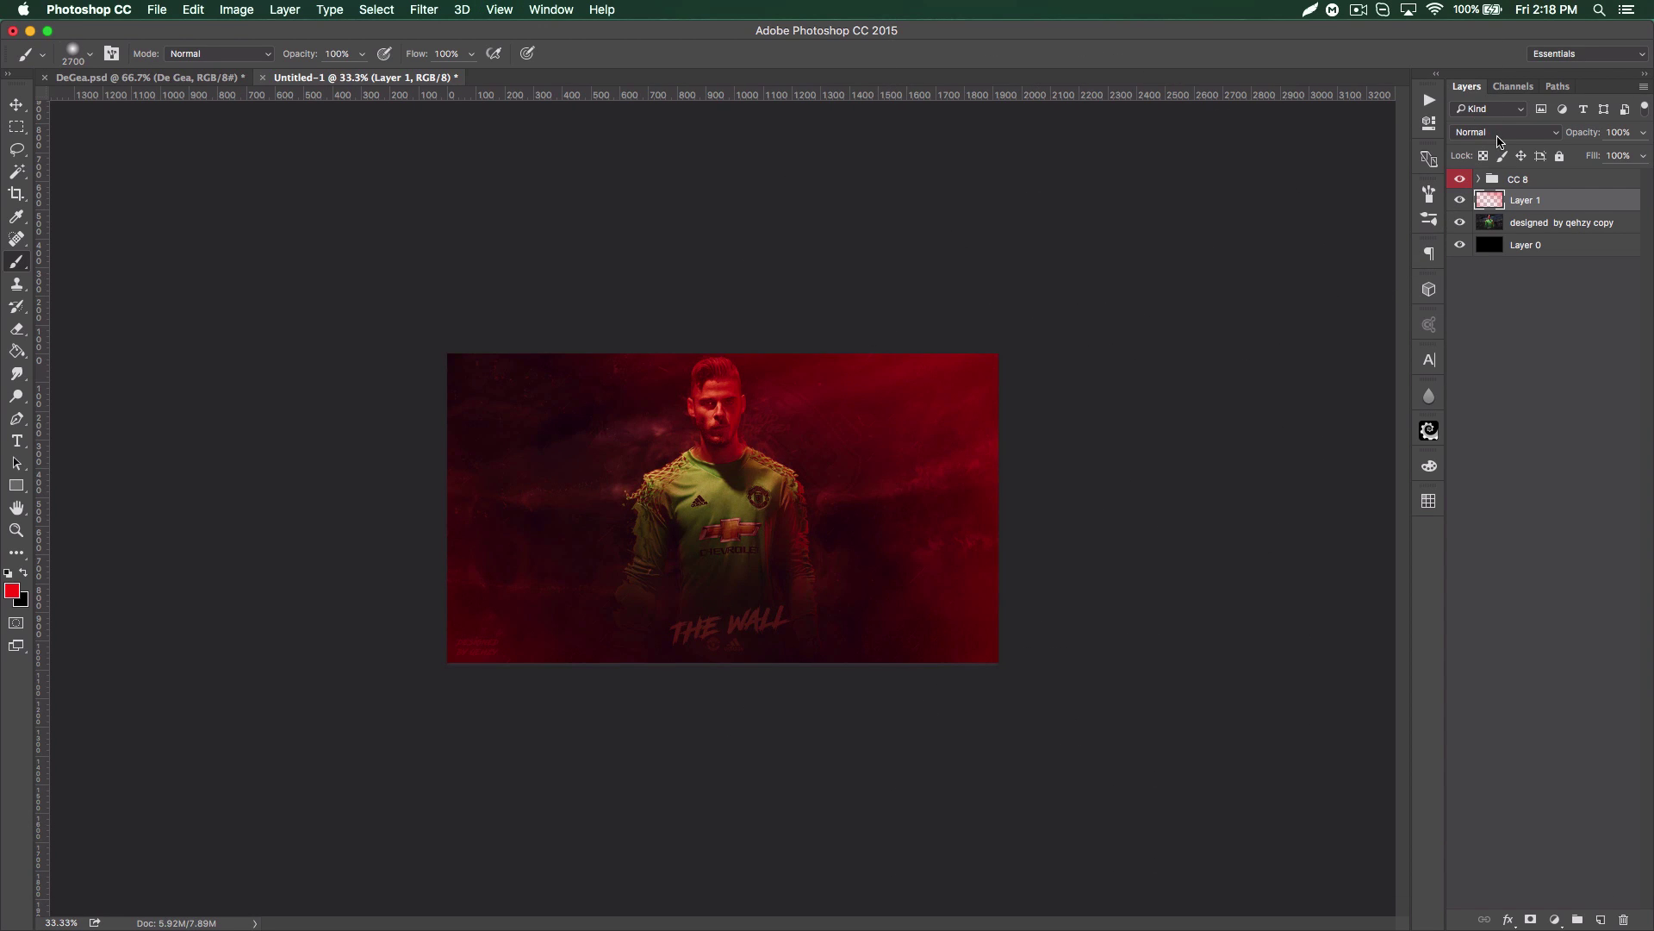
- Set Layer 1's blend mode to Screen and add an empty Layer 2 above it
left_click(1500, 136)
left_click(1504, 256)
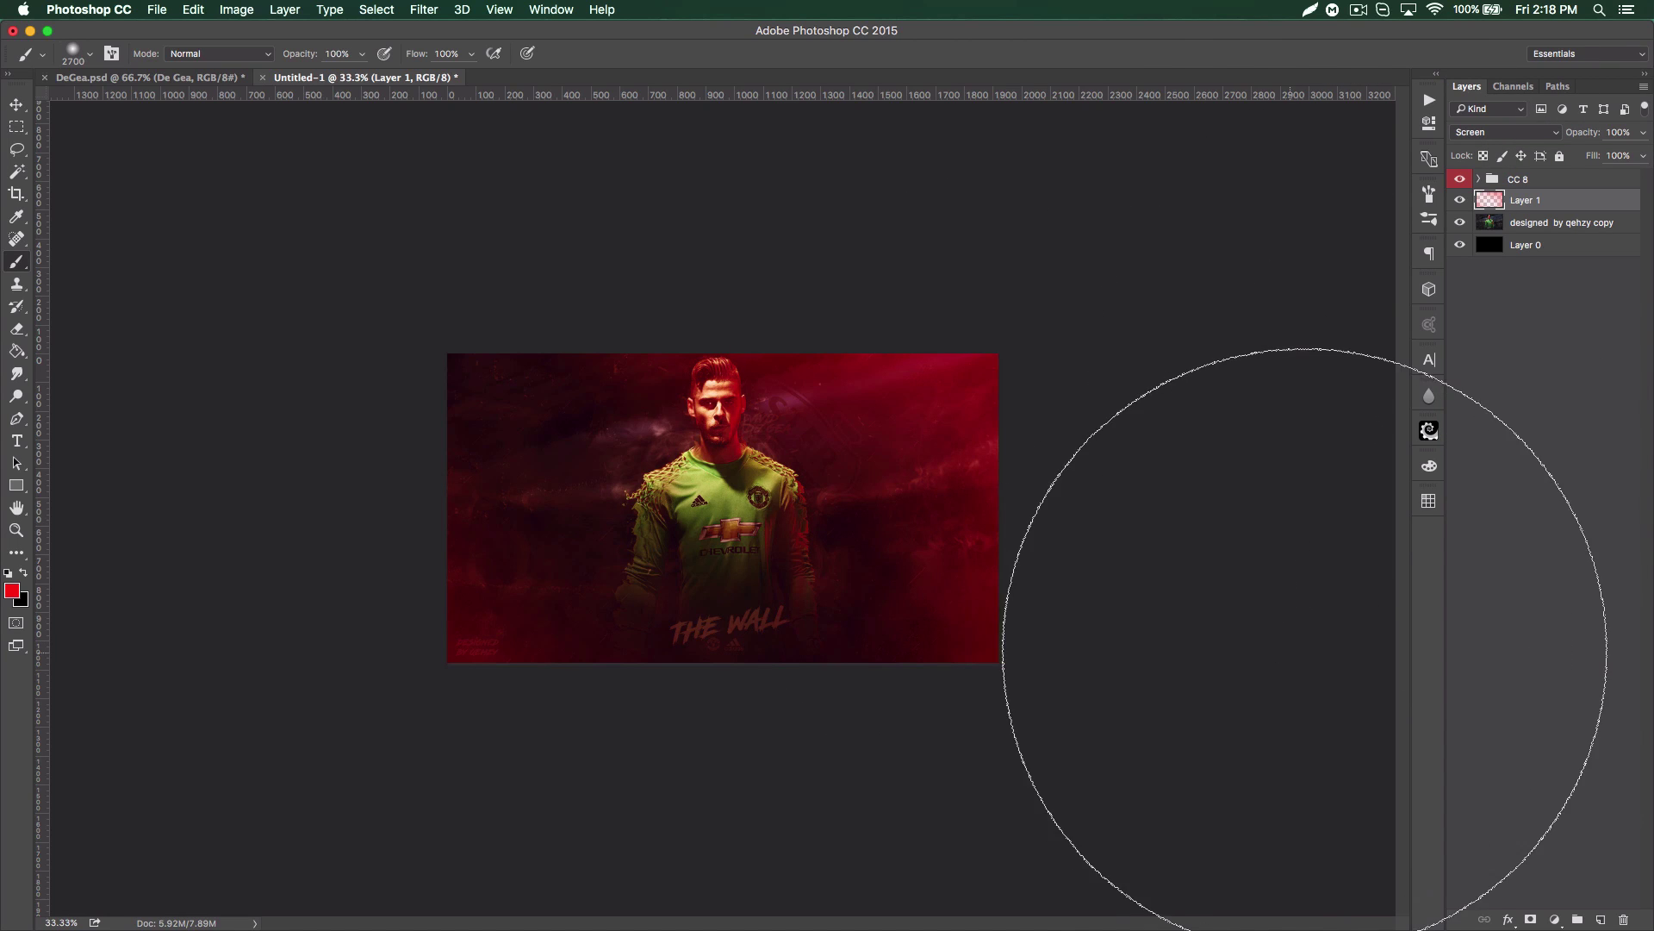
left_click(1600, 920)
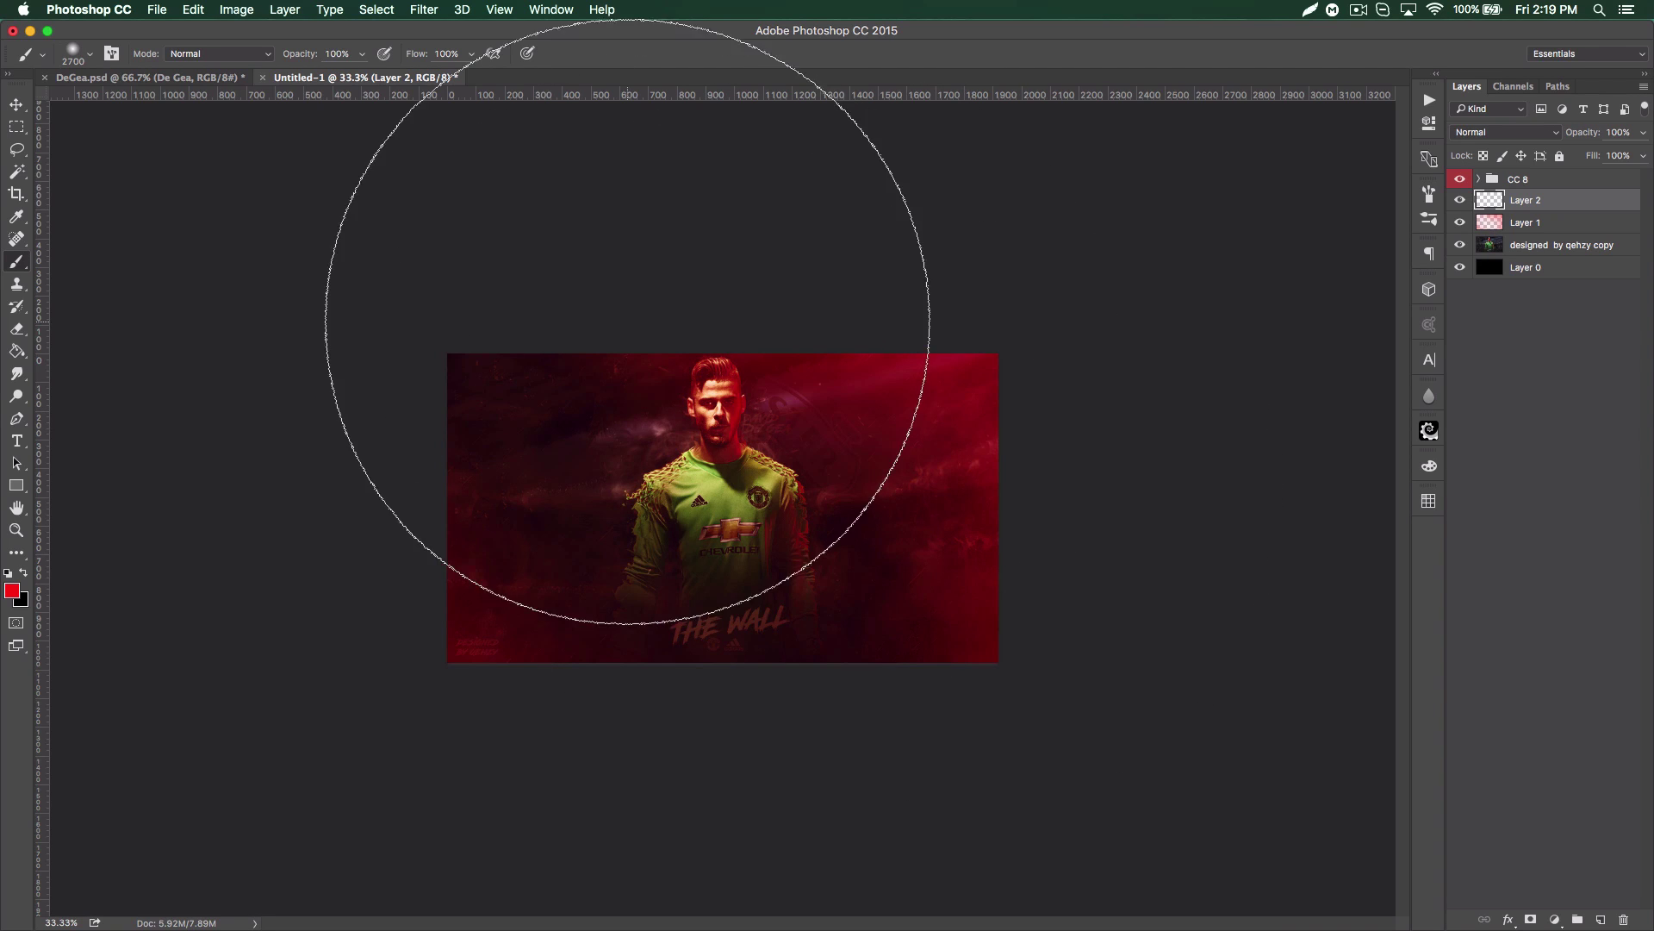
- Choose the Scratches 5 texture brush, adjust its size, and undo a stray stamp
right_click(229, 253)
scroll(470, 373, "down", 2)
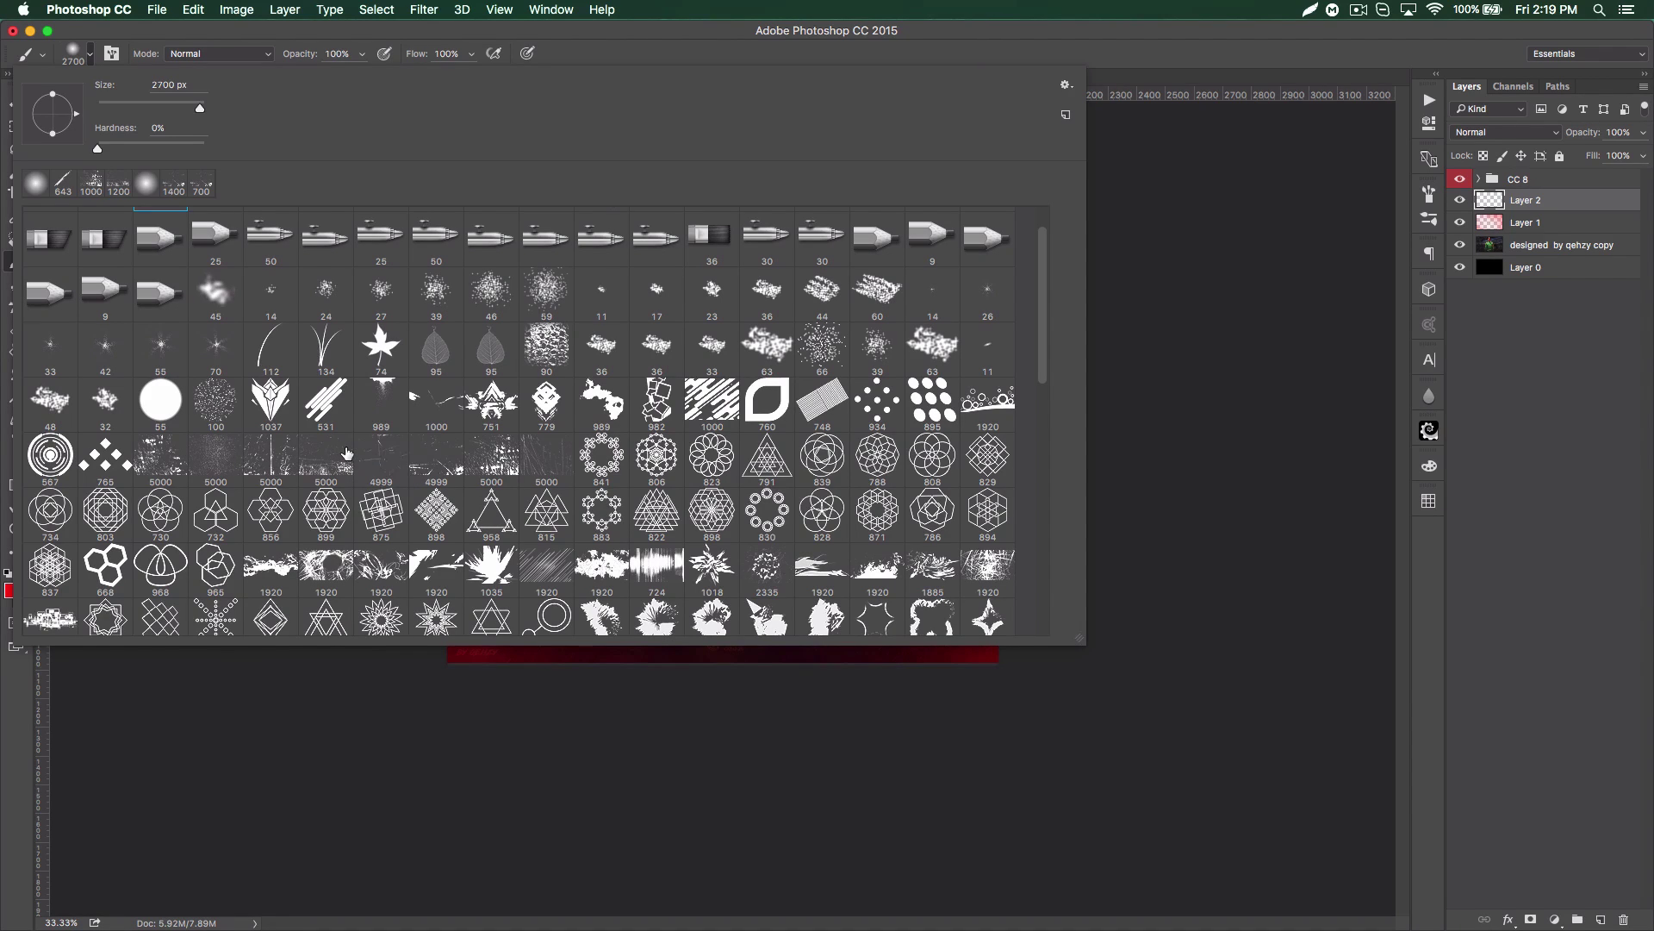
left_click(392, 458)
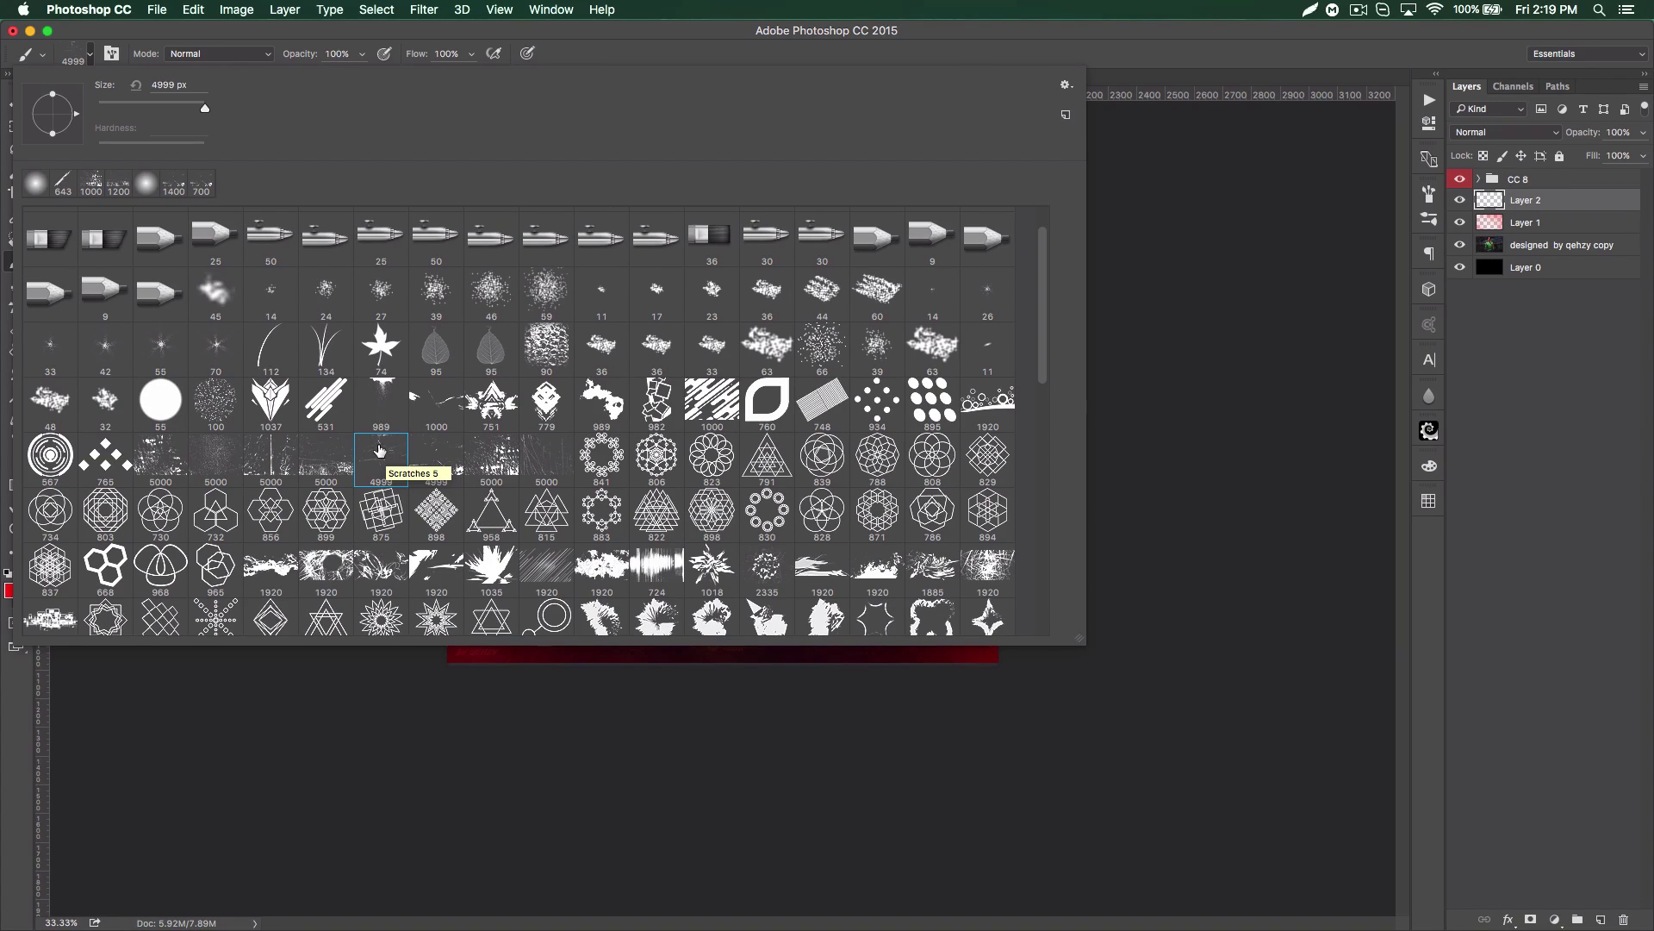
left_click(188, 109)
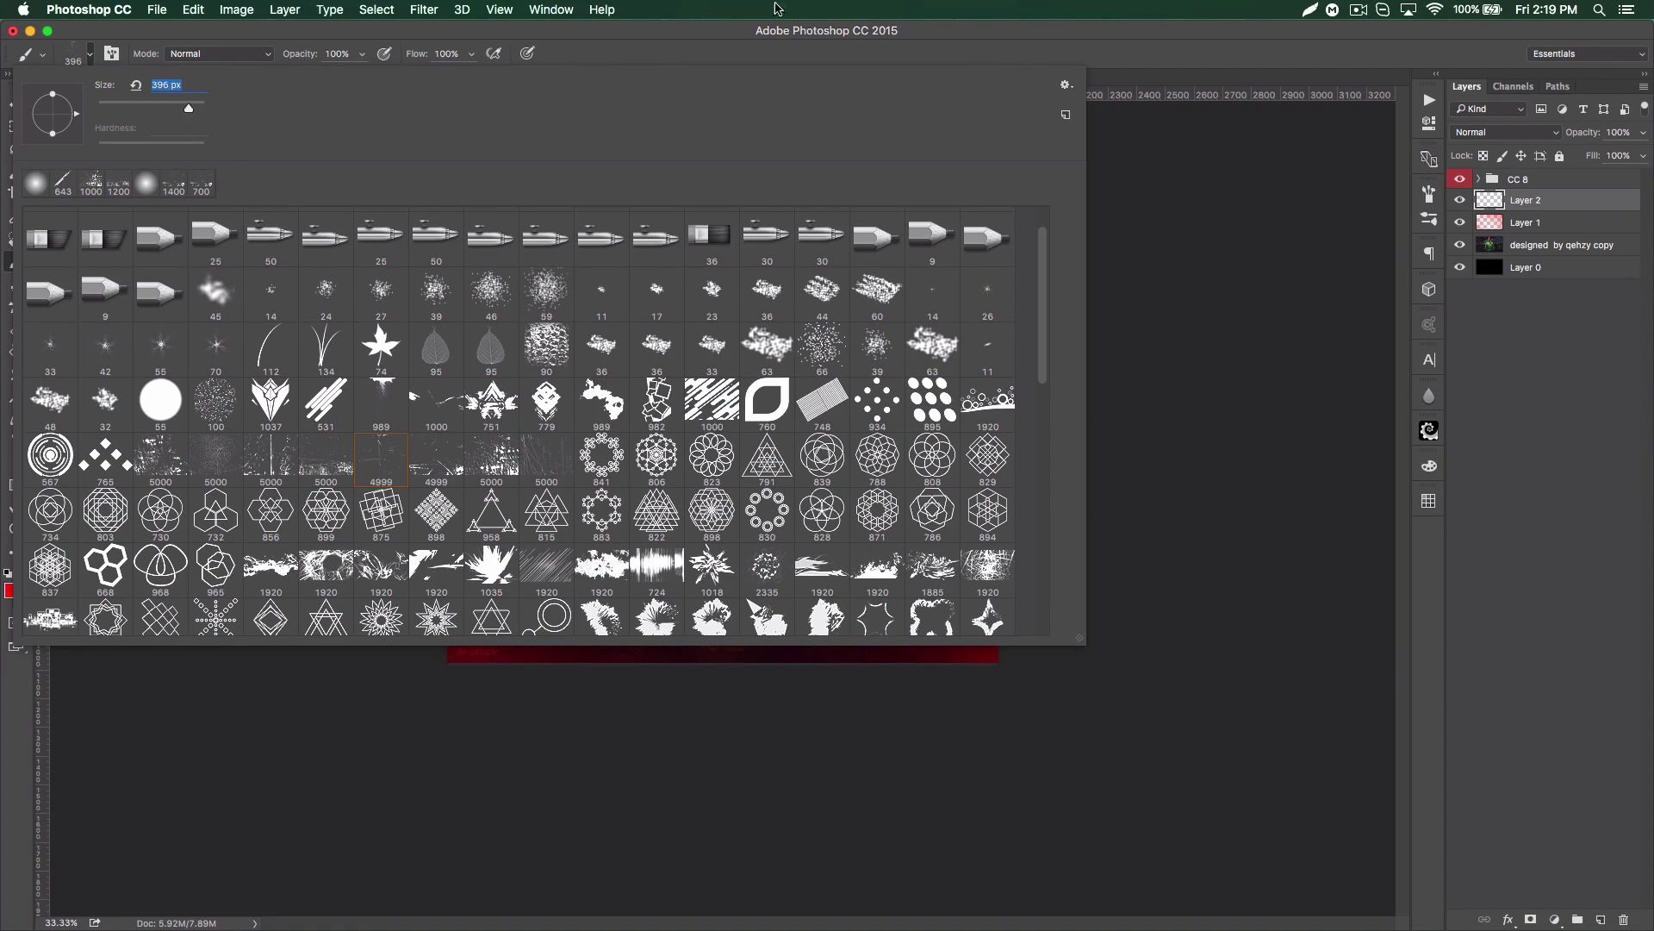
left_click(1150, 52)
key("bracketright")
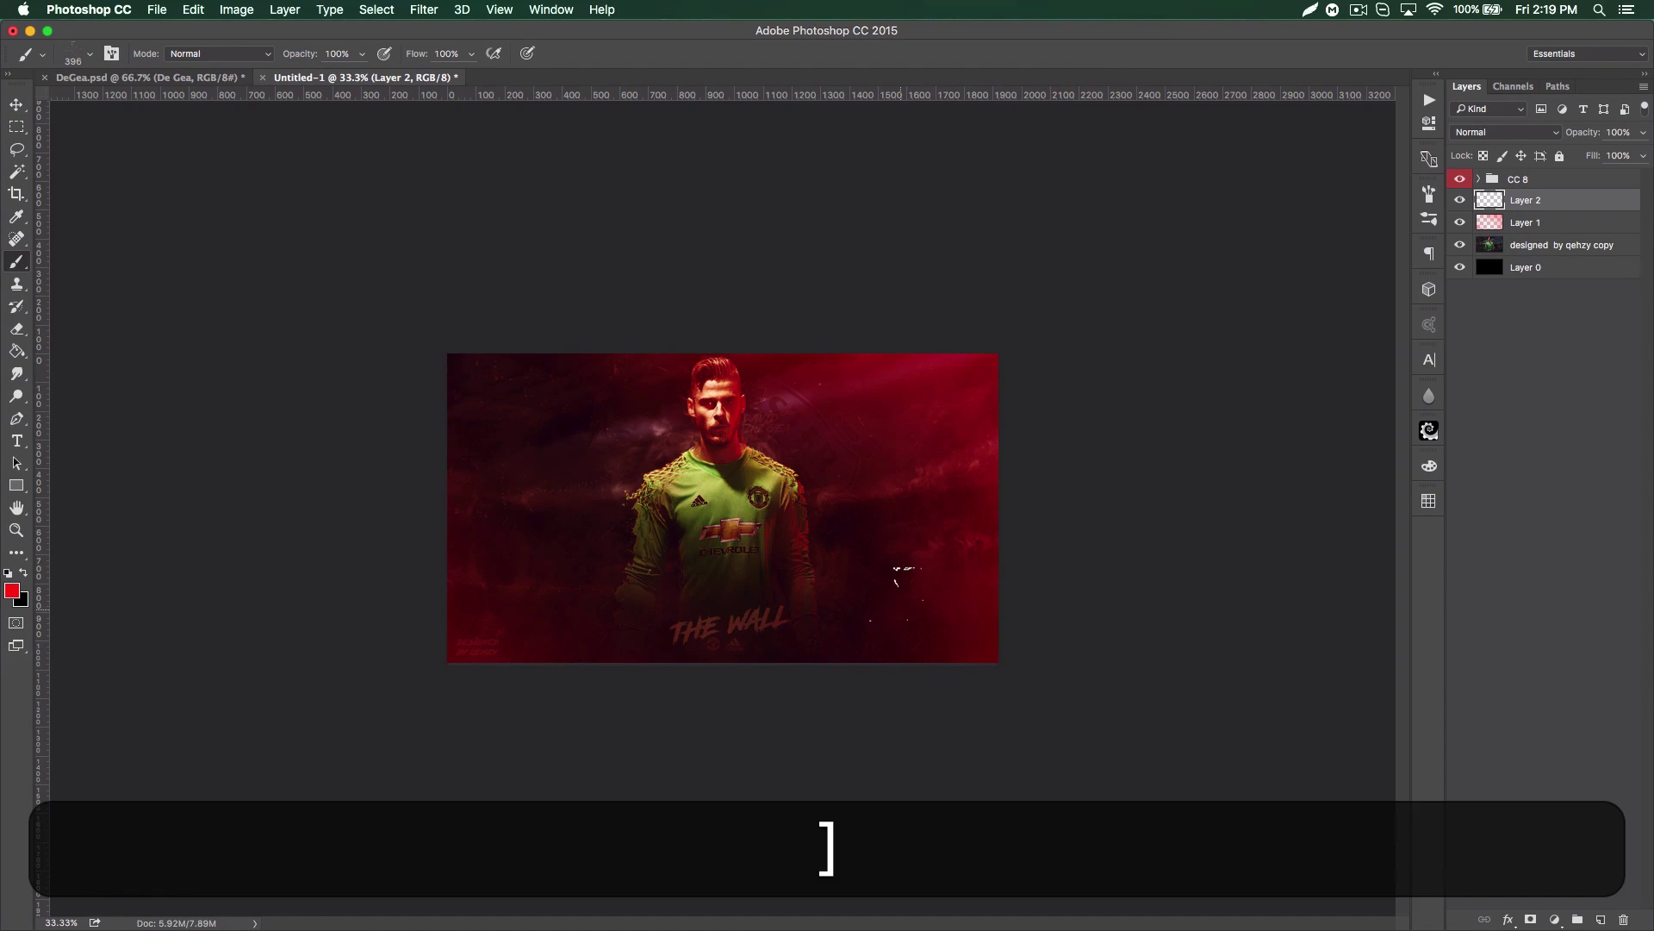
key("bracketright")
key("bracketright")
key("bracketright")
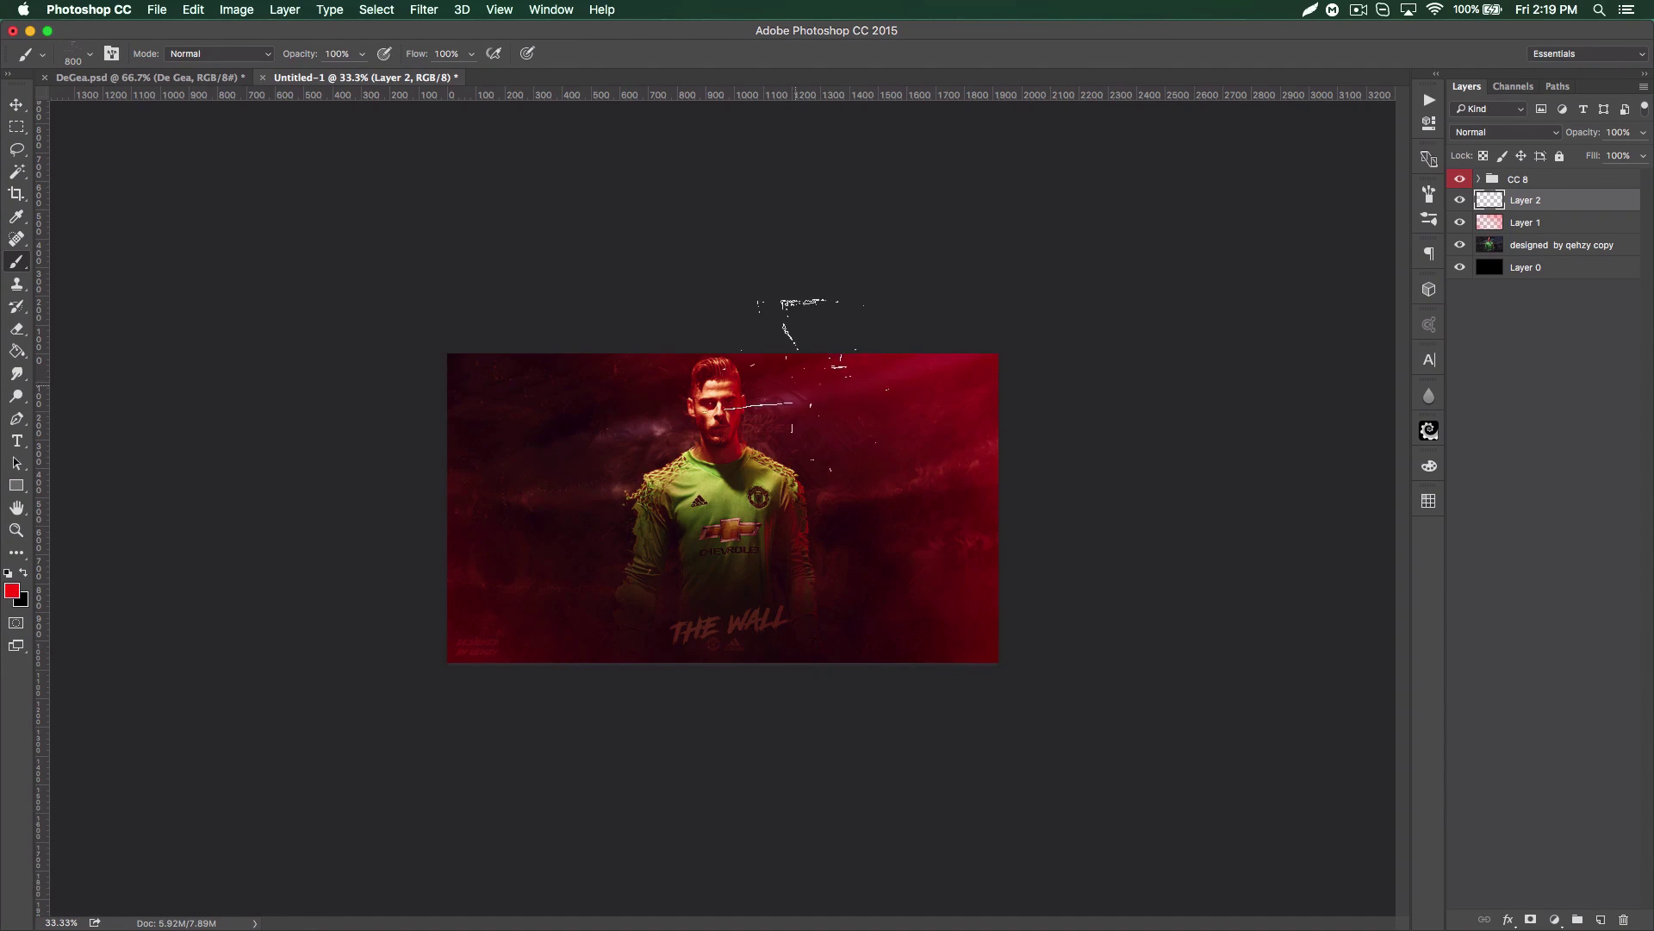
key("bracketleft")
key("bracketleft")
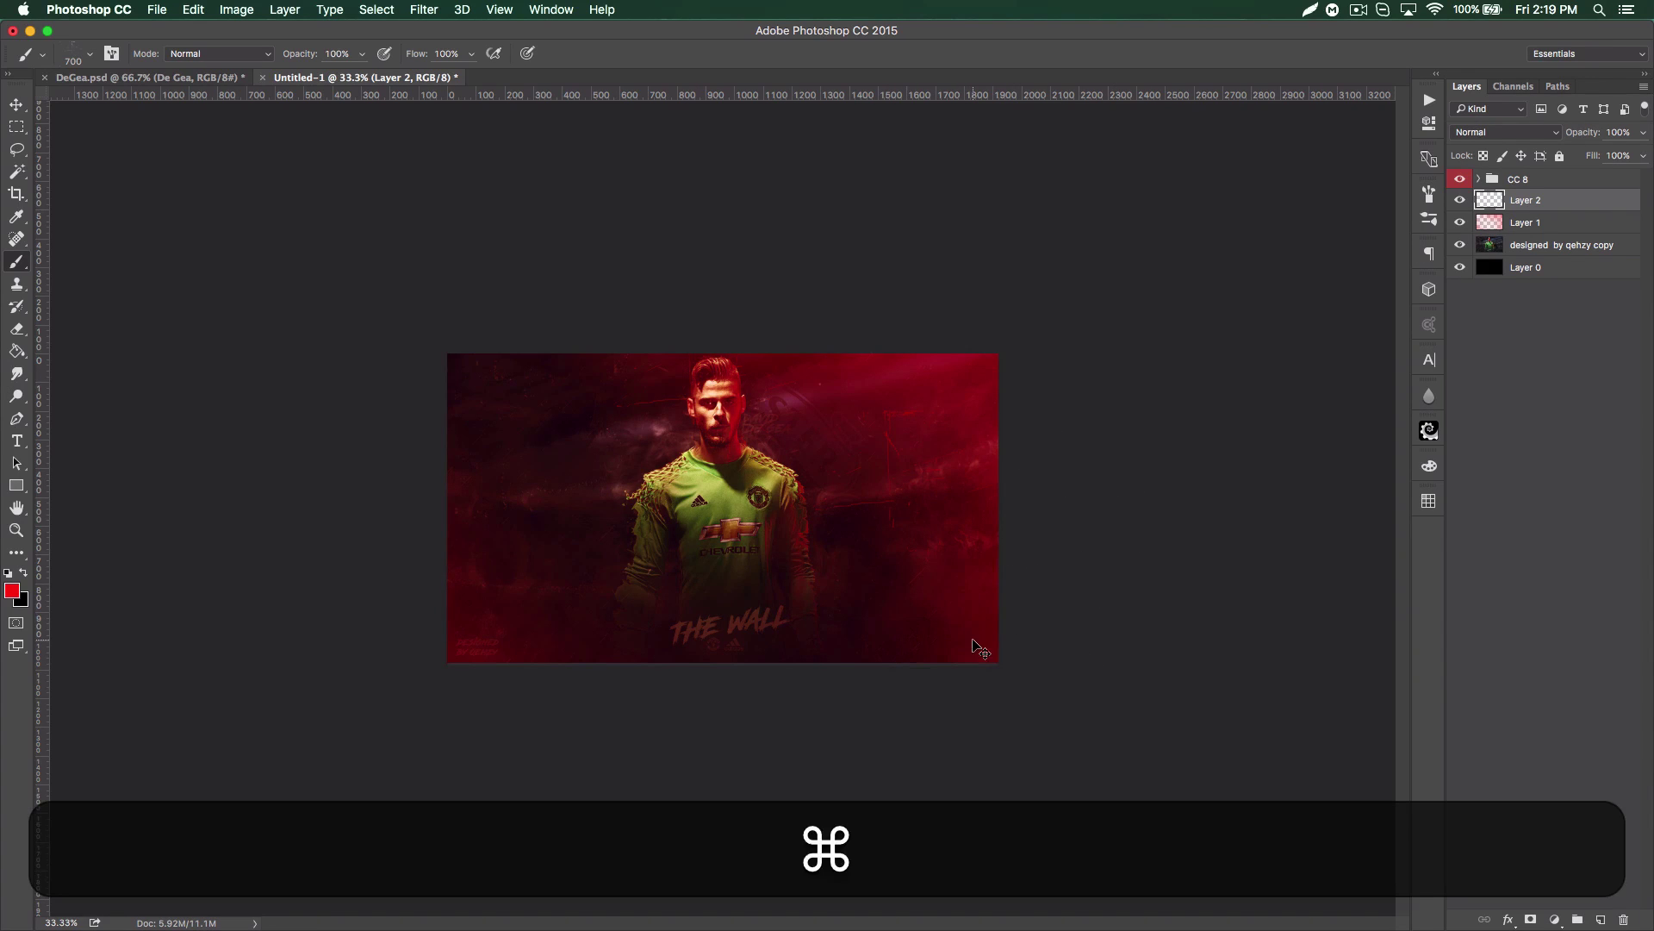
key("alt+super+z")
- Stamp red scratch texture at 1040 px right of the player and over the jersey
left_click(91, 55)
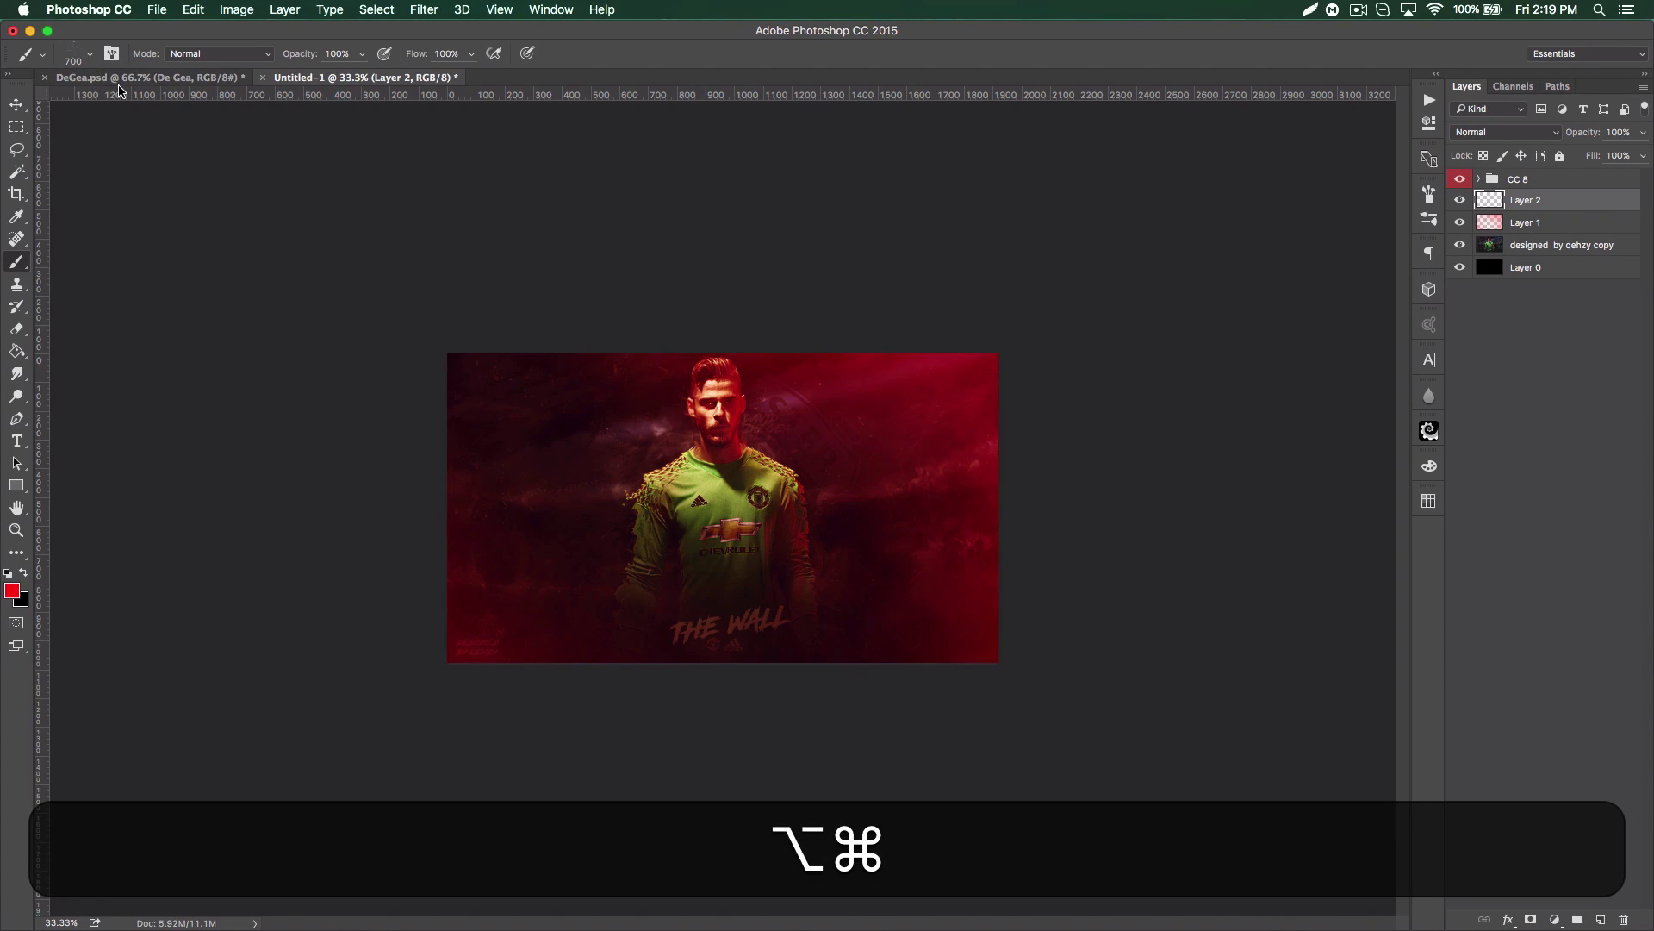
left_click(326, 457)
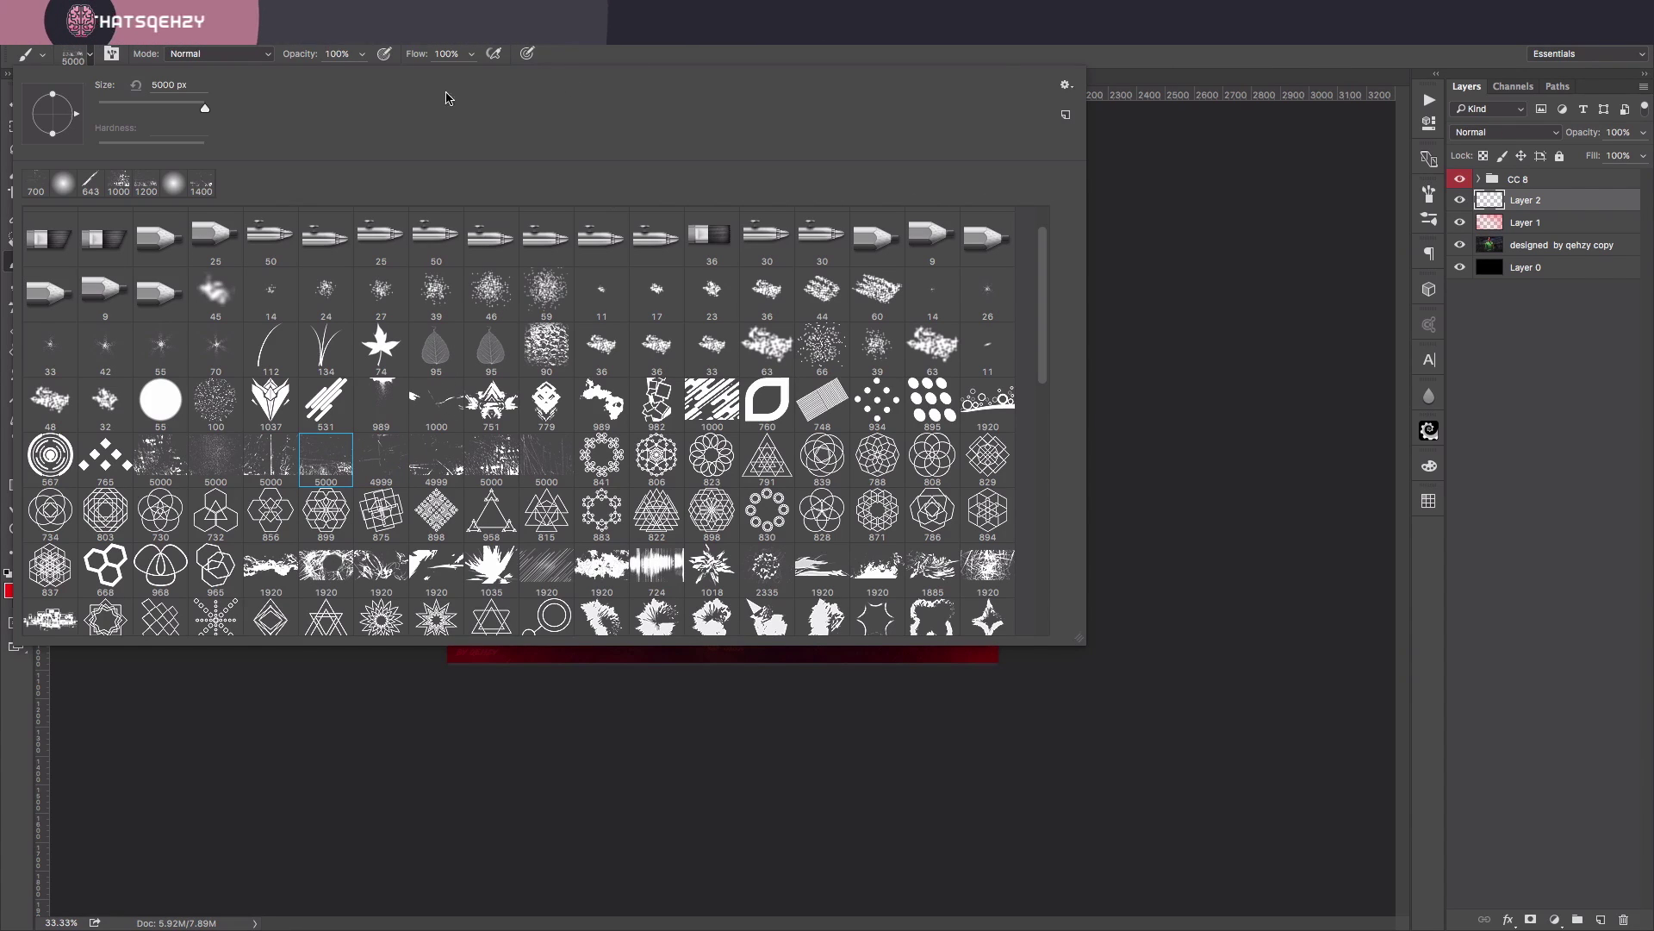
left_click_drag(196, 111, 196, 109)
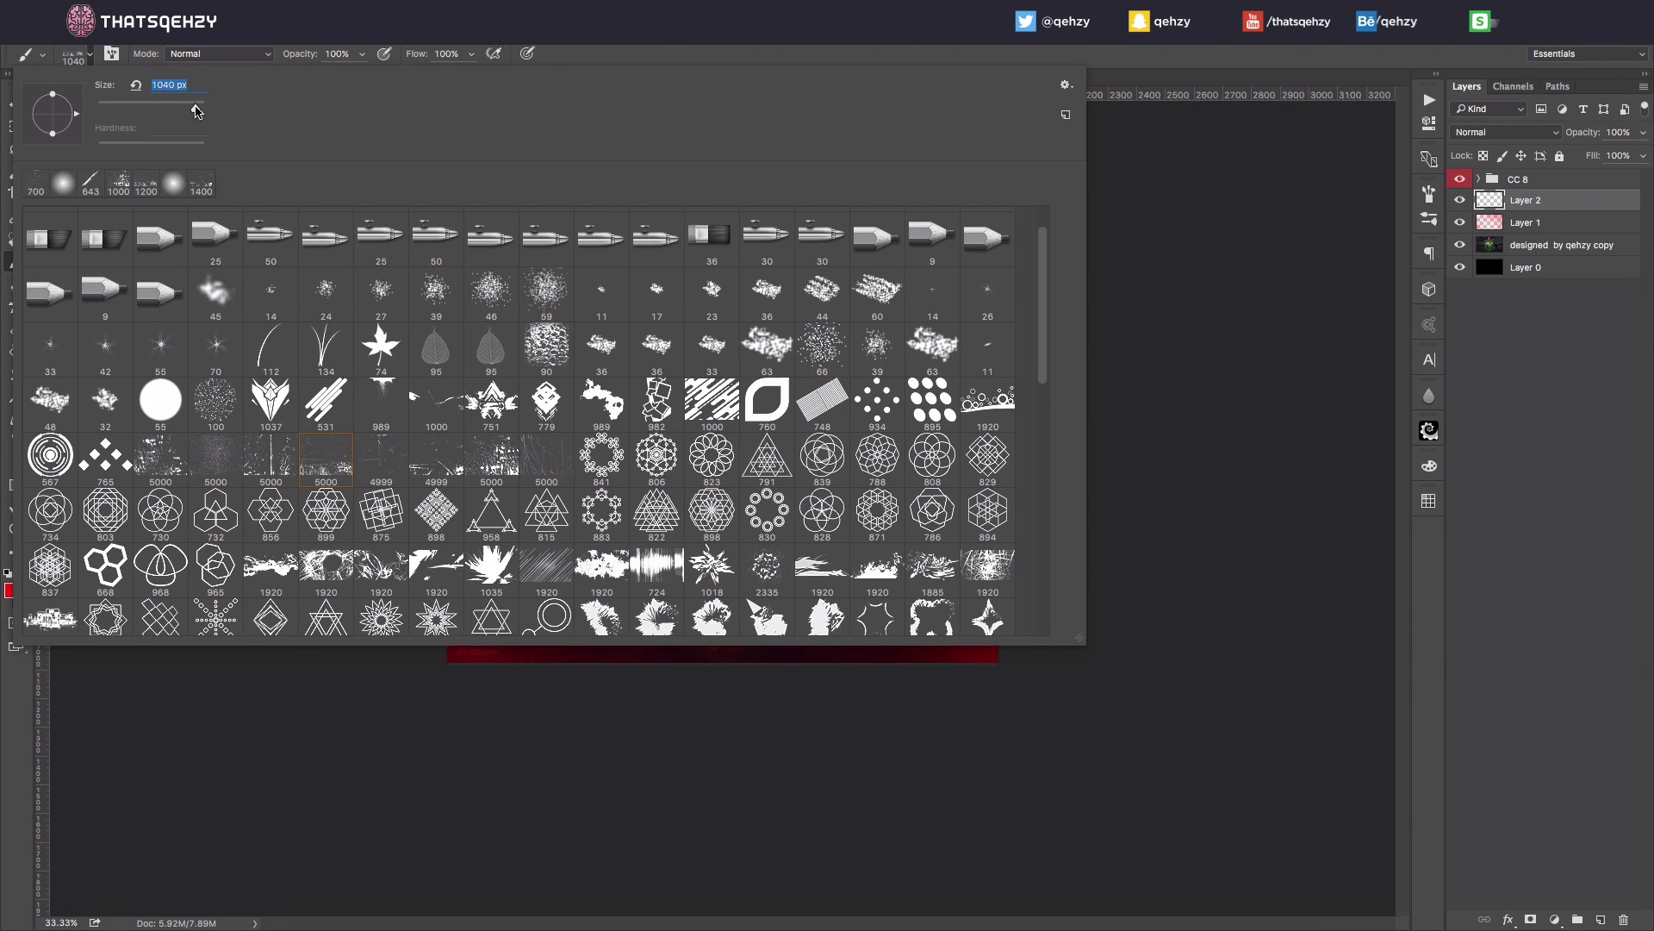
key("Return")
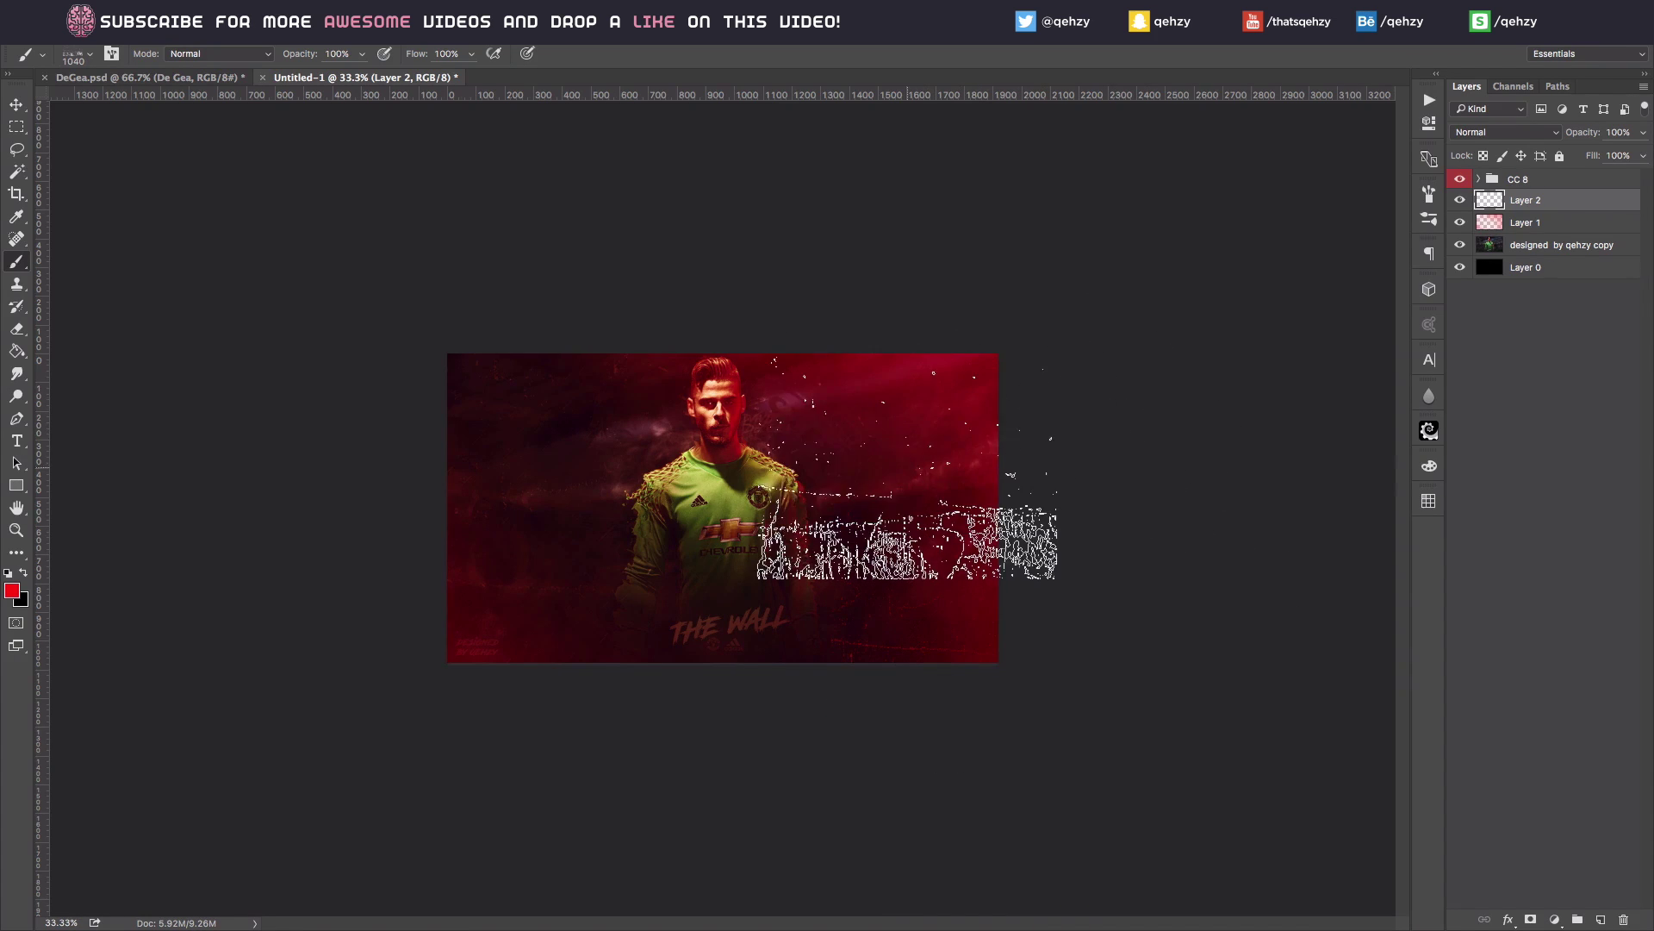
left_click(908, 499)
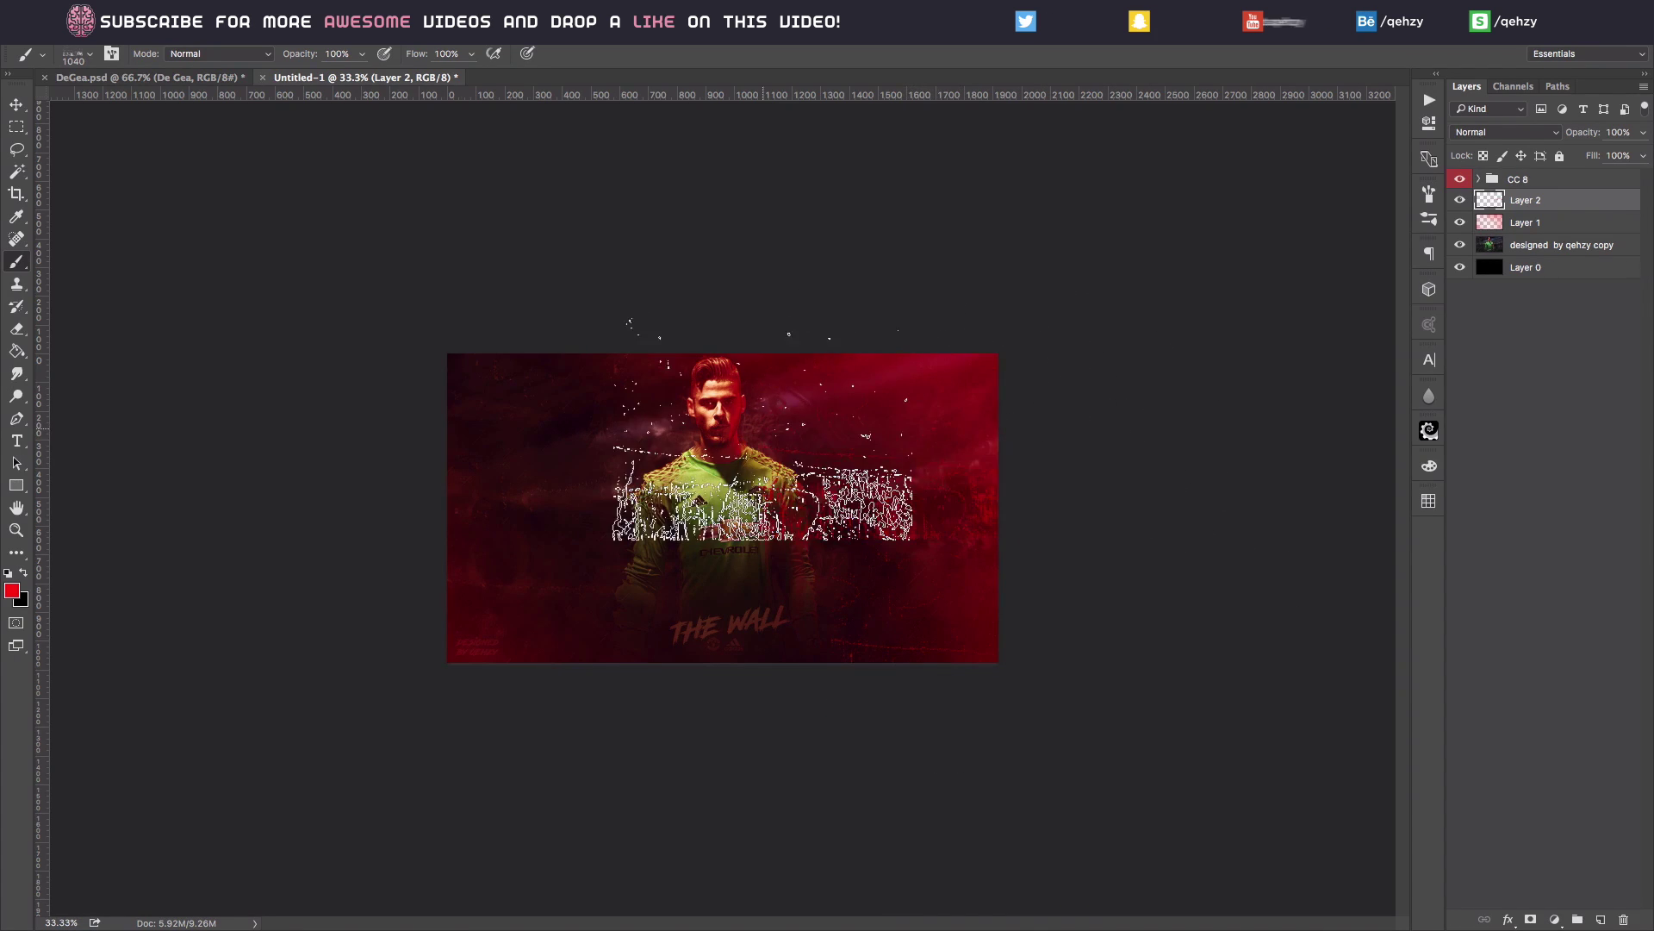
left_click(595, 479)
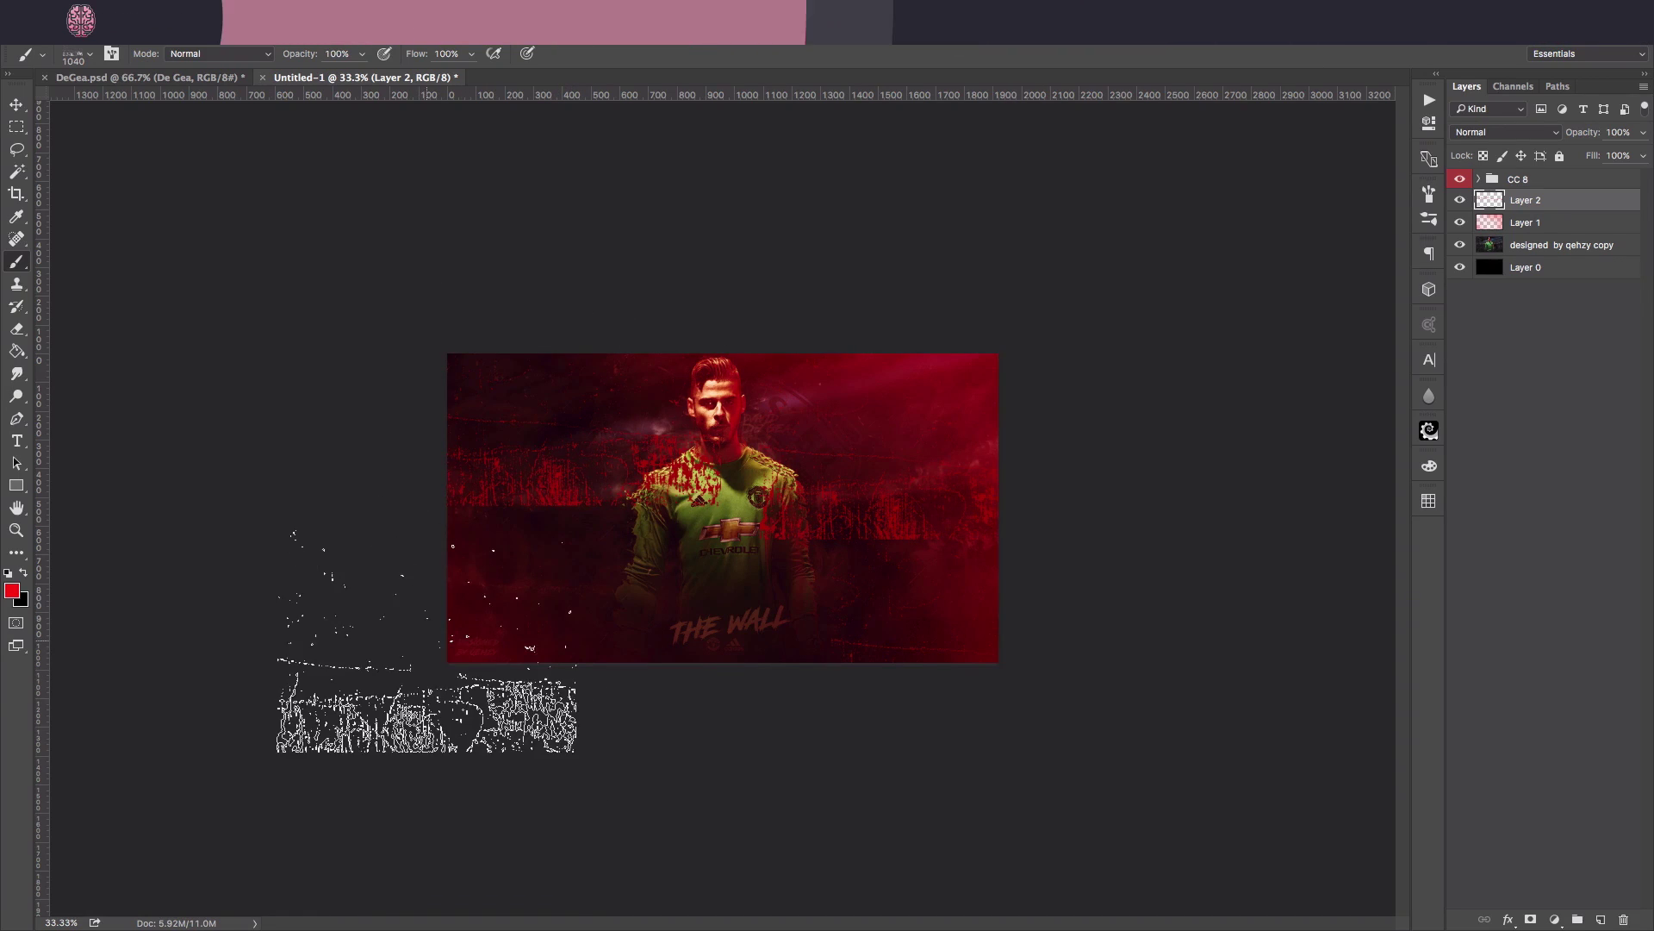
- Erase the stray red marks on the left, beside the jersey badge, and near the right edge
key("e")
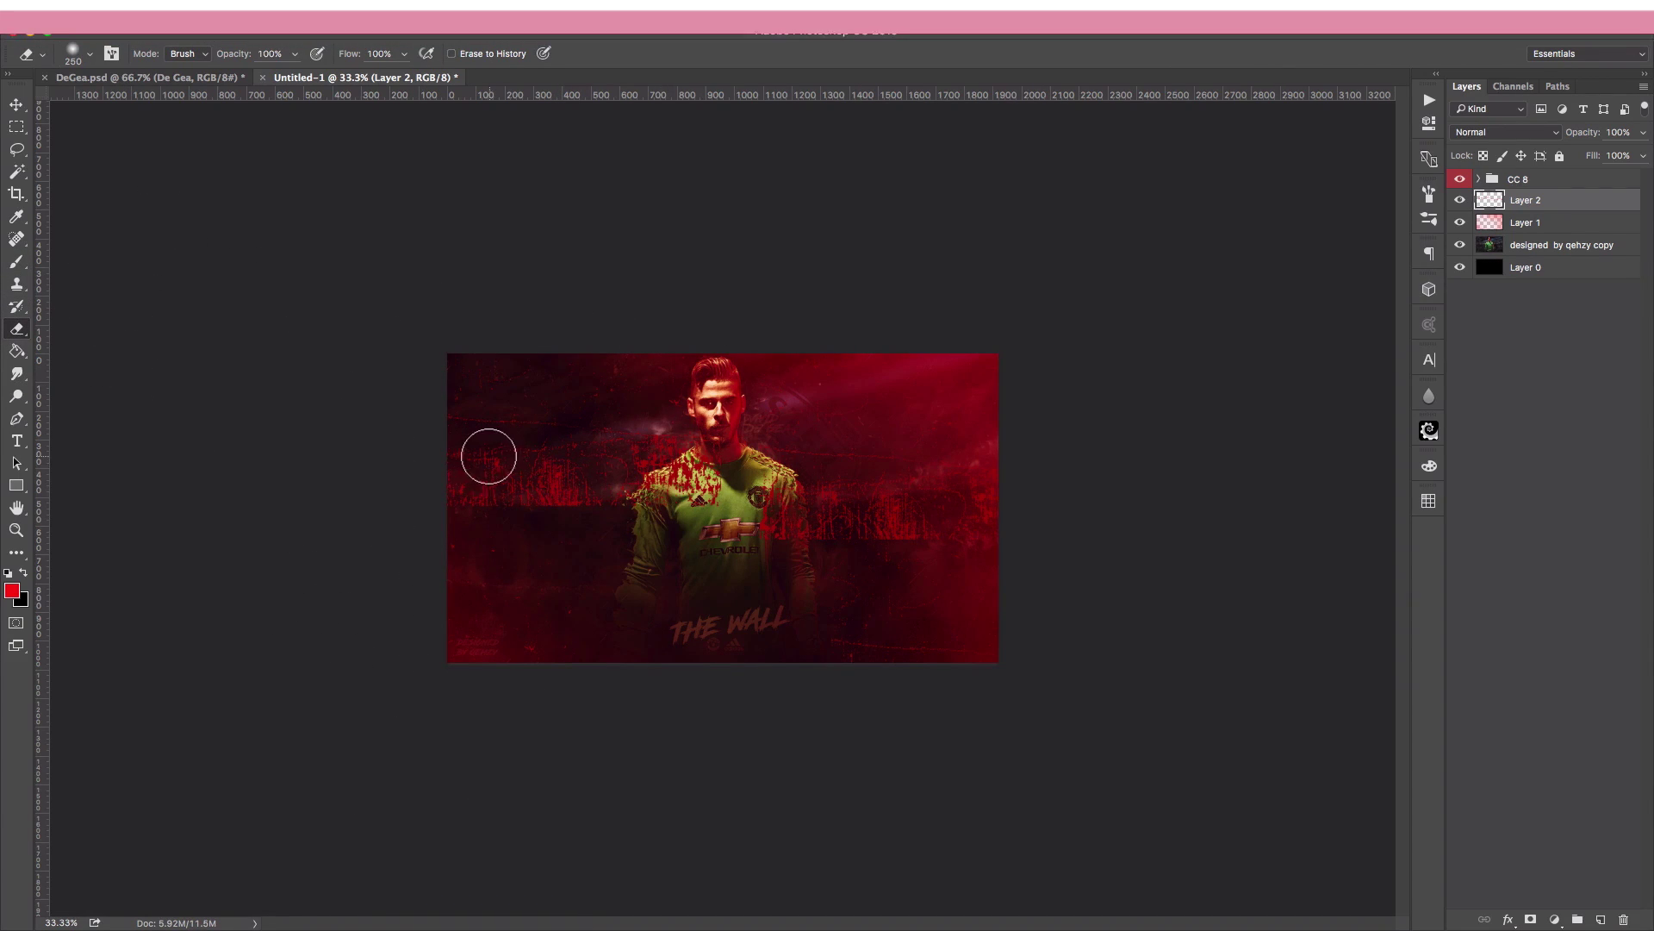
key("bracketright")
key("bracketright")
key("bracketright")
key("bracketright")
key("bracketright")
key("bracketright")
key("bracketleft")
key("bracketleft")
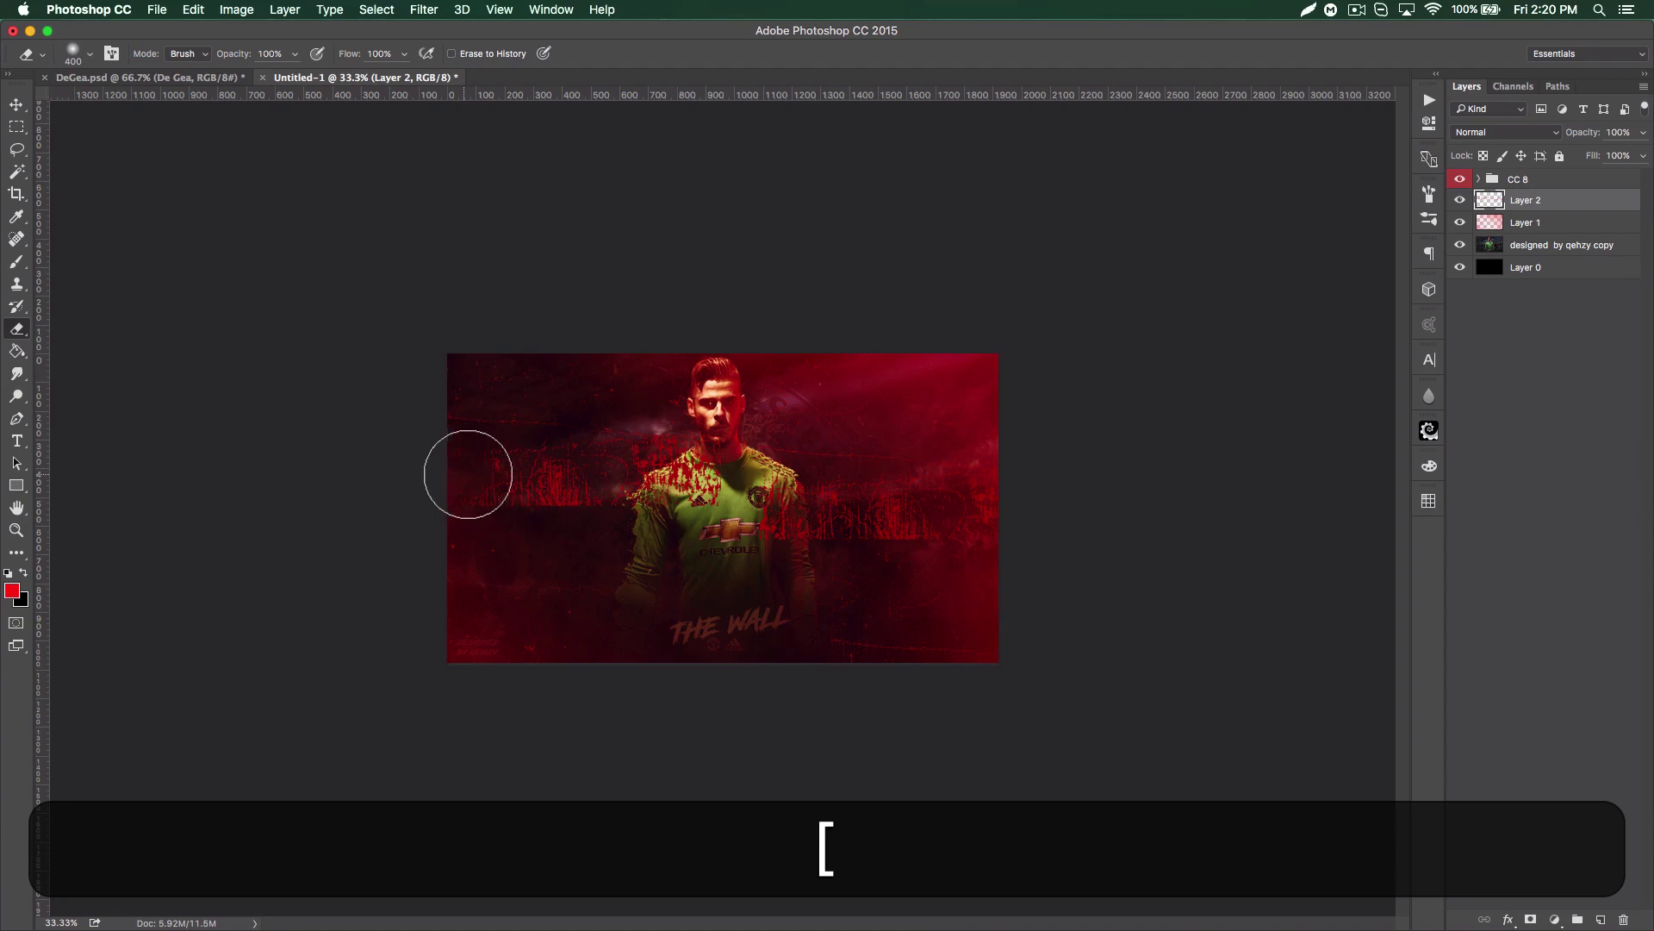
left_click_drag(465, 473, 586, 470)
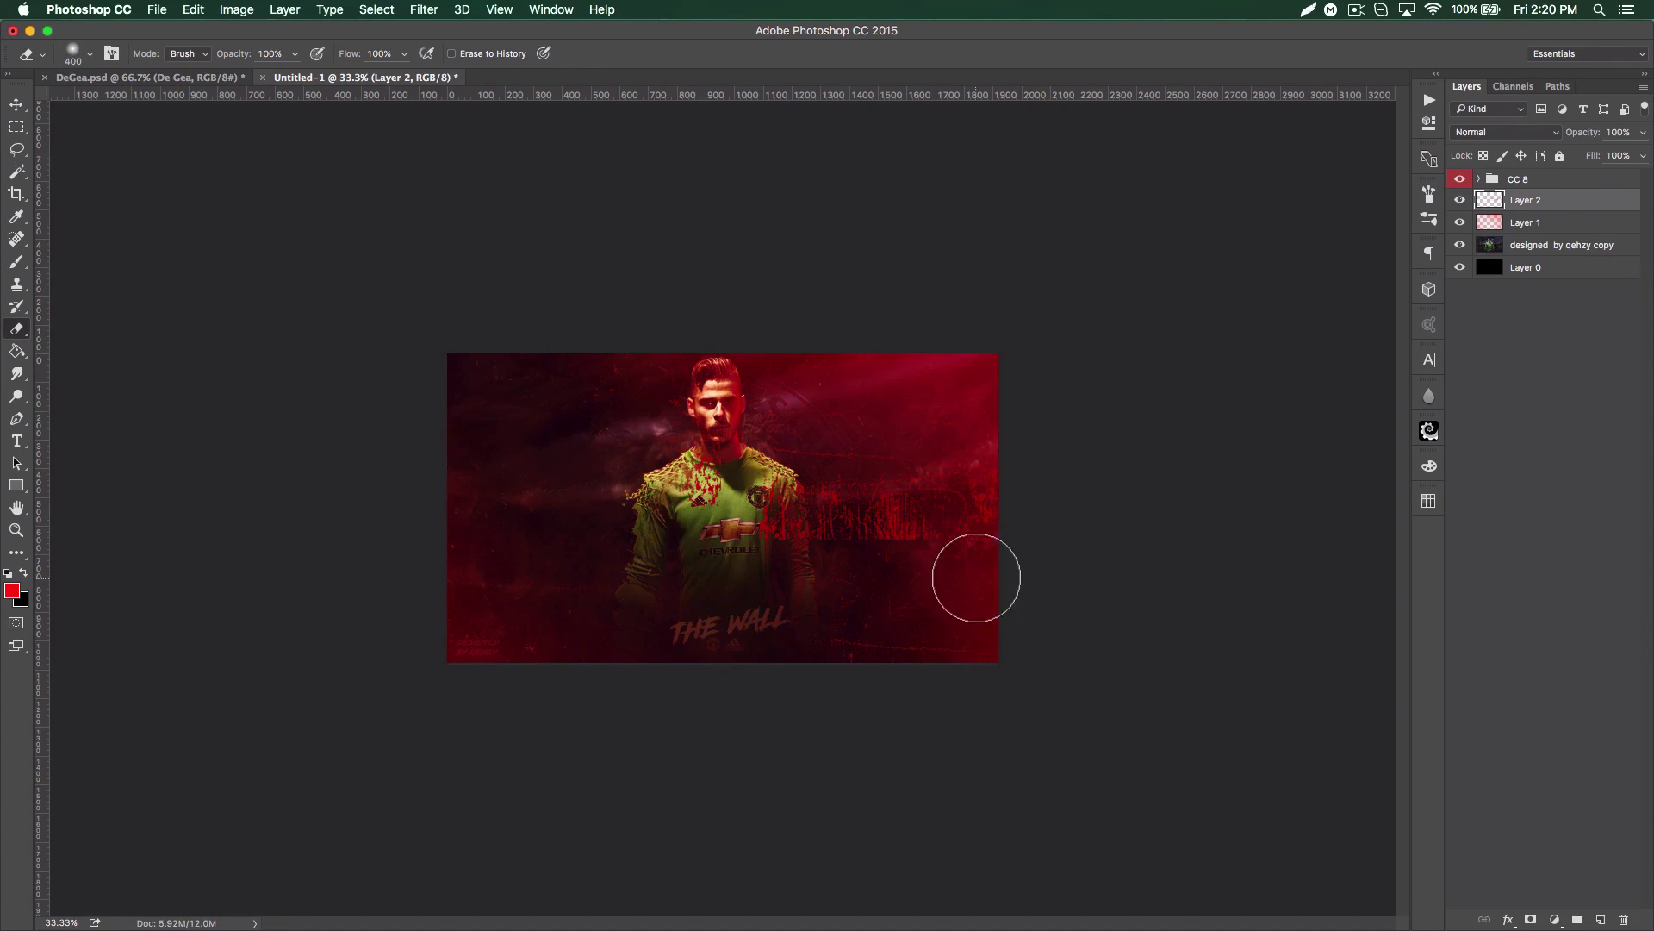
mouse_move(793, 513)
left_mouse_down()
mouse_move(898, 509)
mouse_move(711, 479)
left_mouse_up()
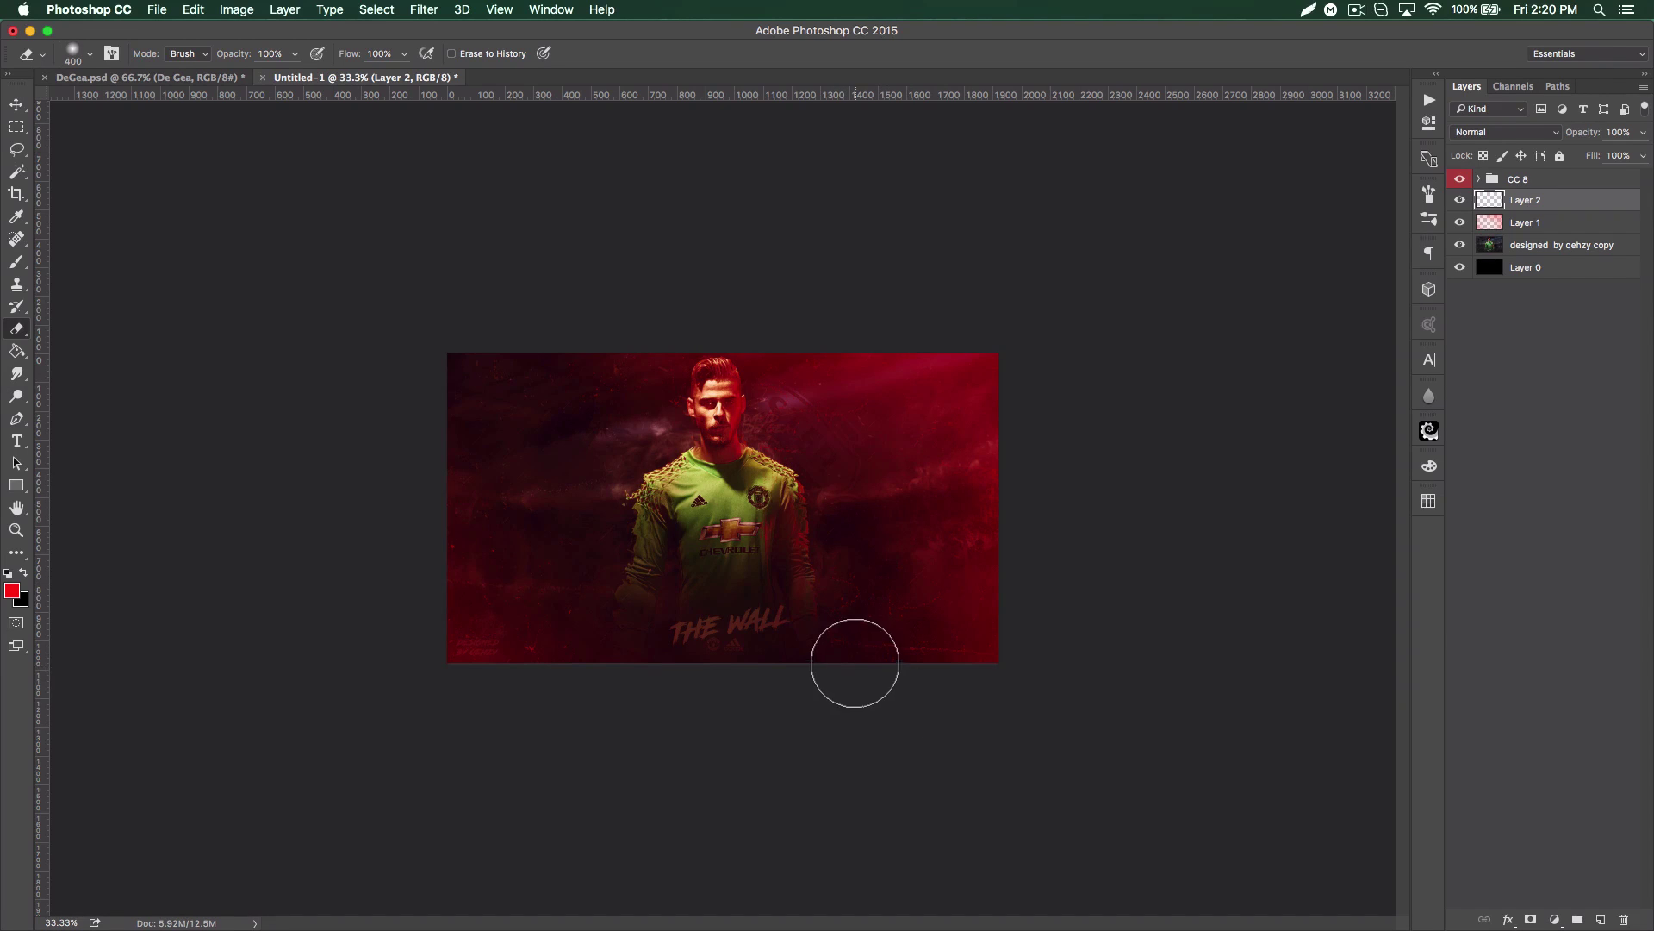
left_click_drag(879, 591, 930, 607)
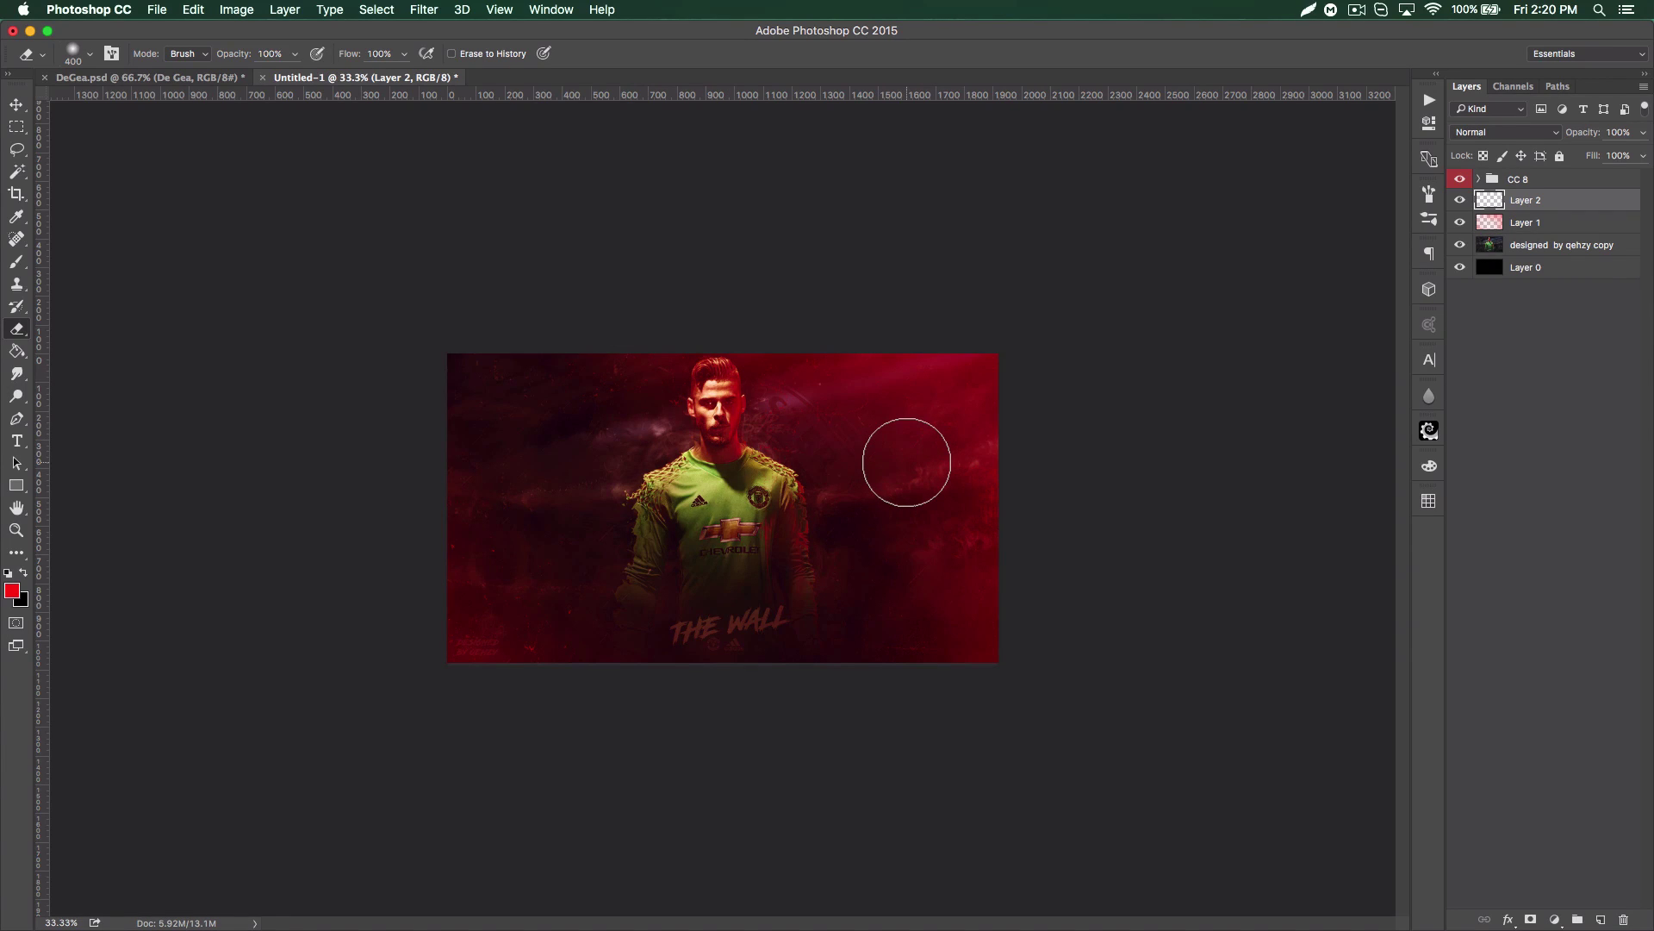
key("super+equal")
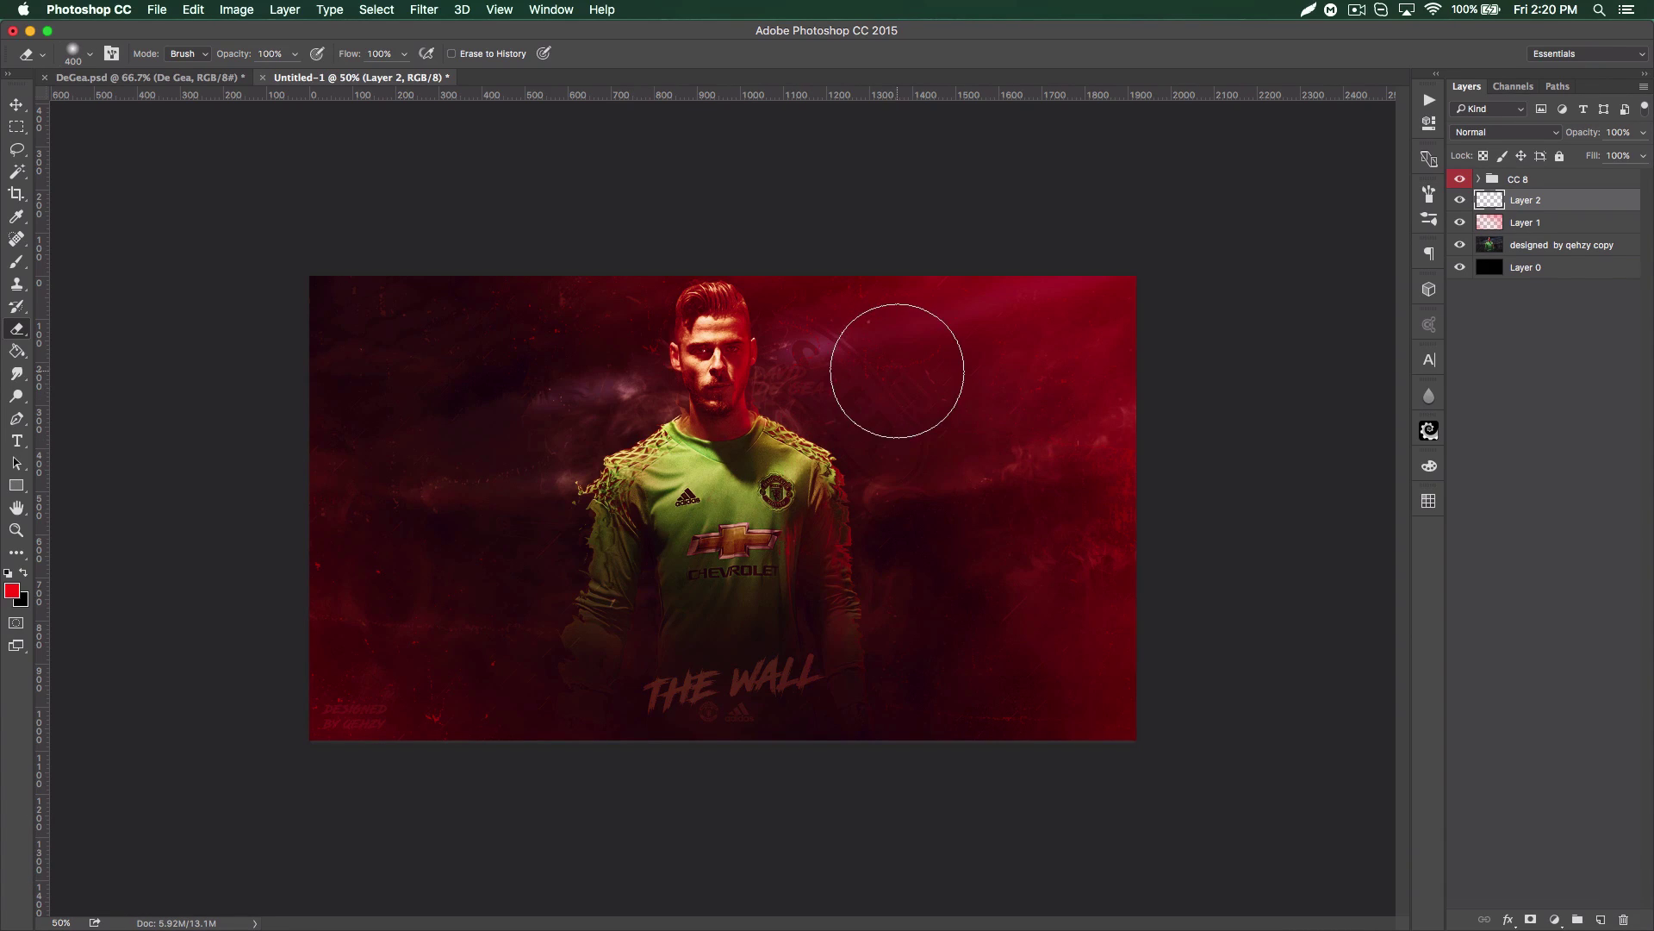
key("bracketleft")
key("bracketleft")
key("bracketleft")
key("bracketleft")
key("bracketleft")
mouse_move(1017, 616)
left_mouse_down()
mouse_move(1059, 436)
mouse_move(1108, 447)
mouse_move(1131, 530)
left_mouse_up()
- Add an empty Layer 3 and set the brush's foreground colour to white
left_click(1601, 920)
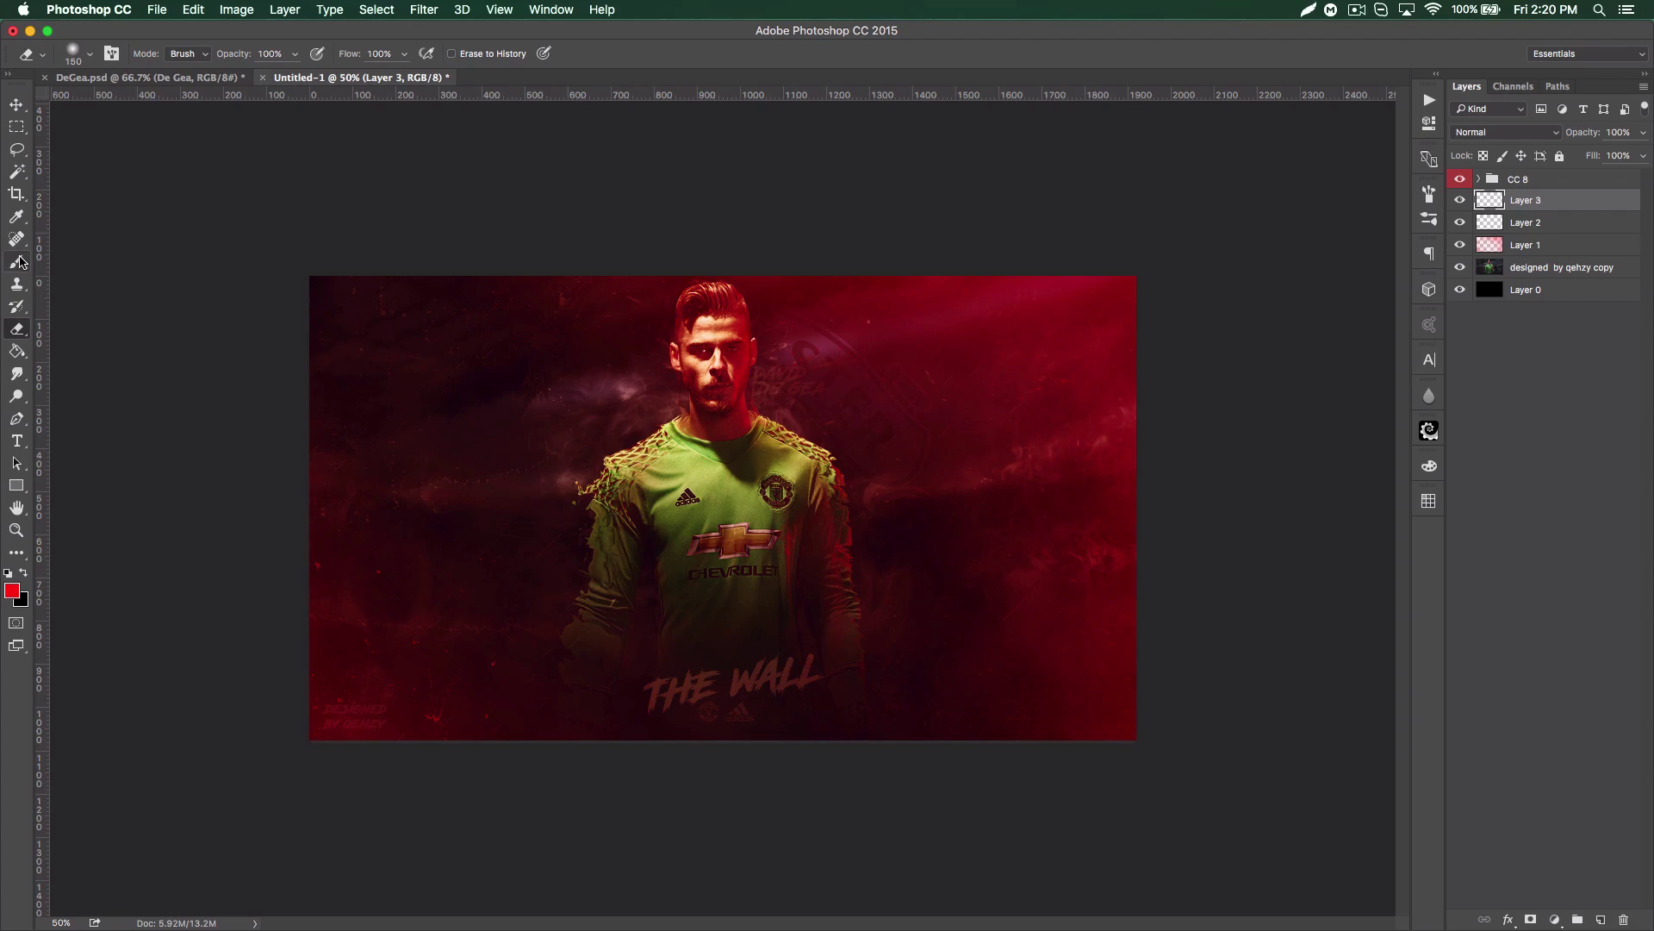
left_click(17, 261)
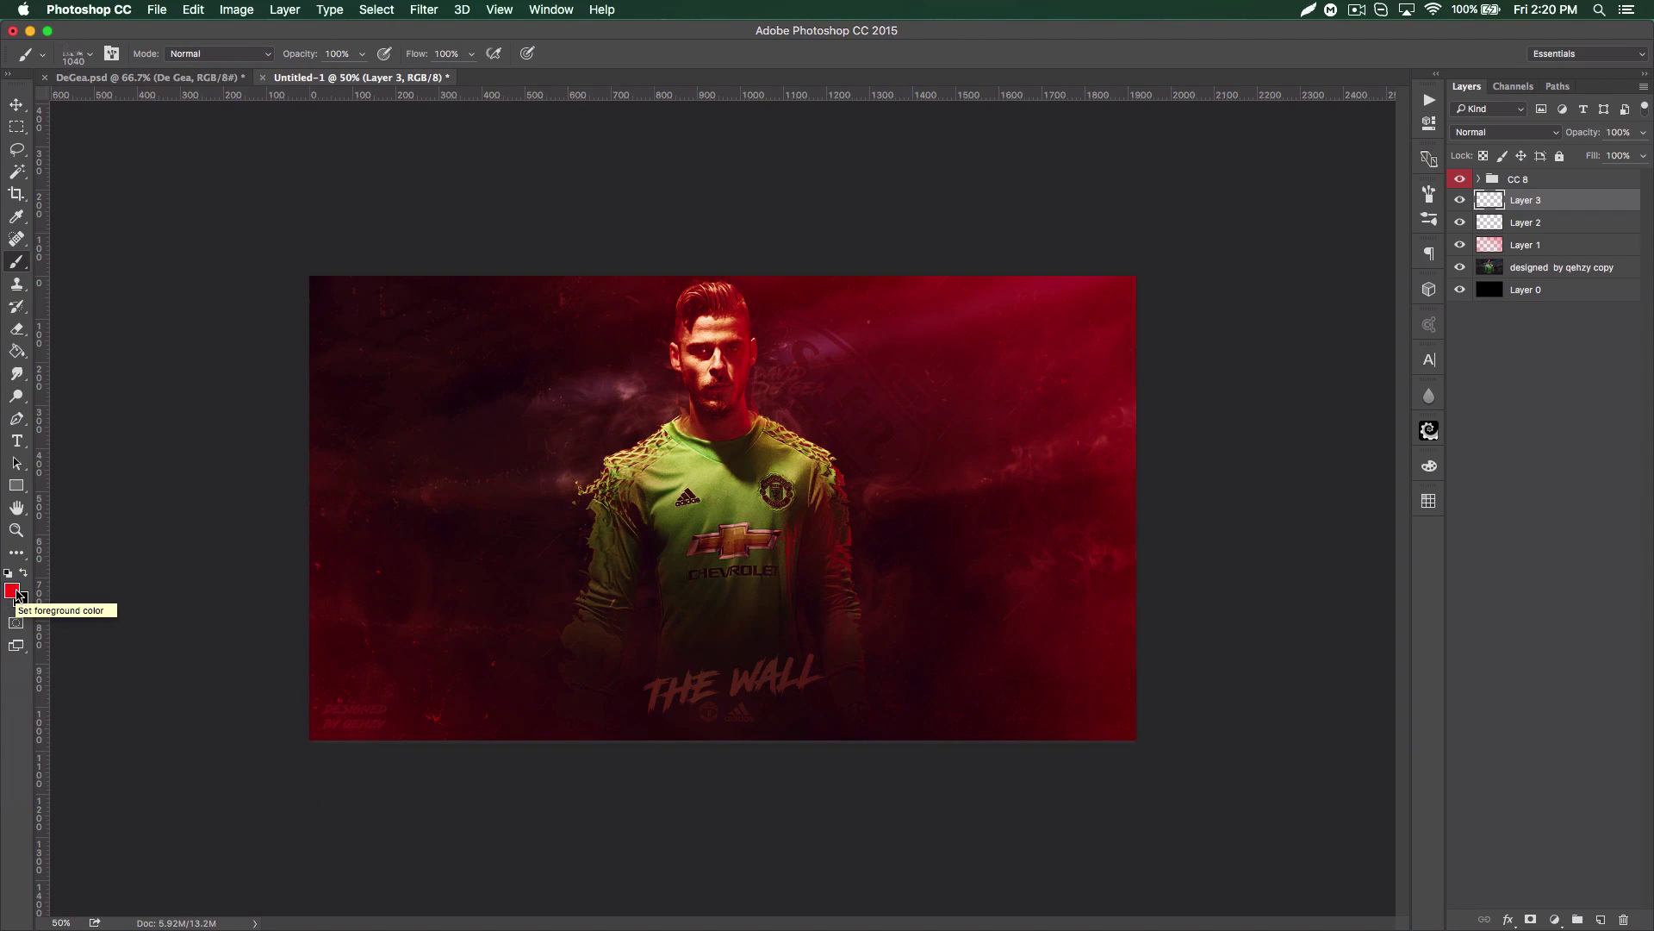
left_click(18, 595)
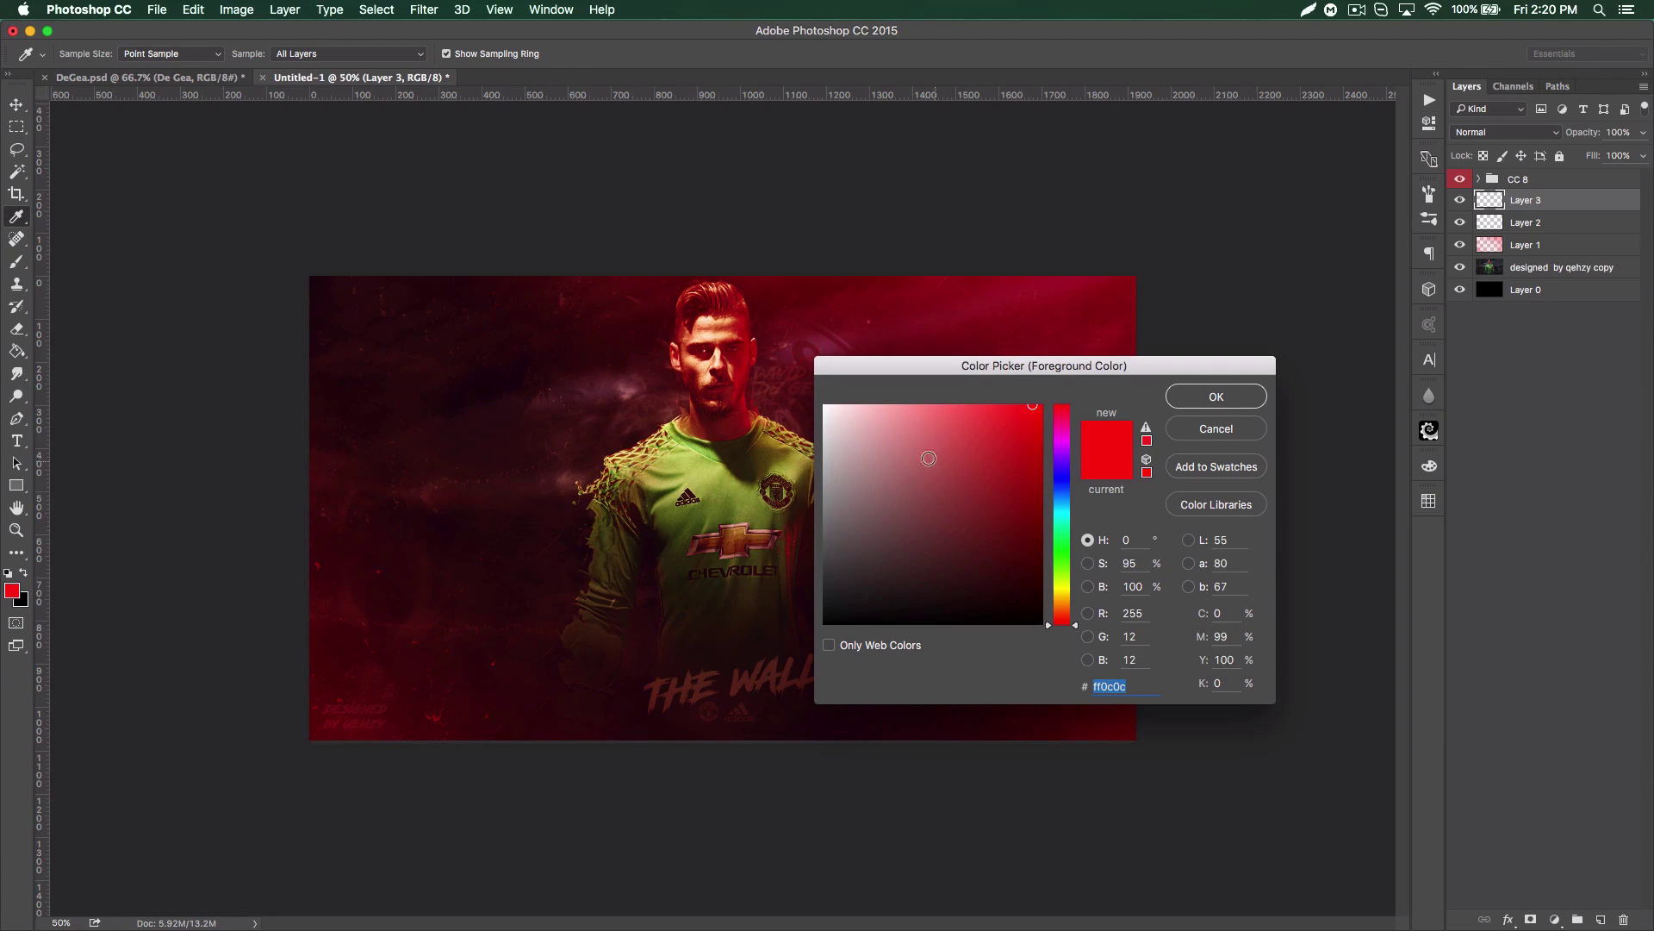
left_click_drag(927, 458, 730, 350)
left_click(1216, 397)
- Choose the soft round brush tip and reduce its size
key("b")
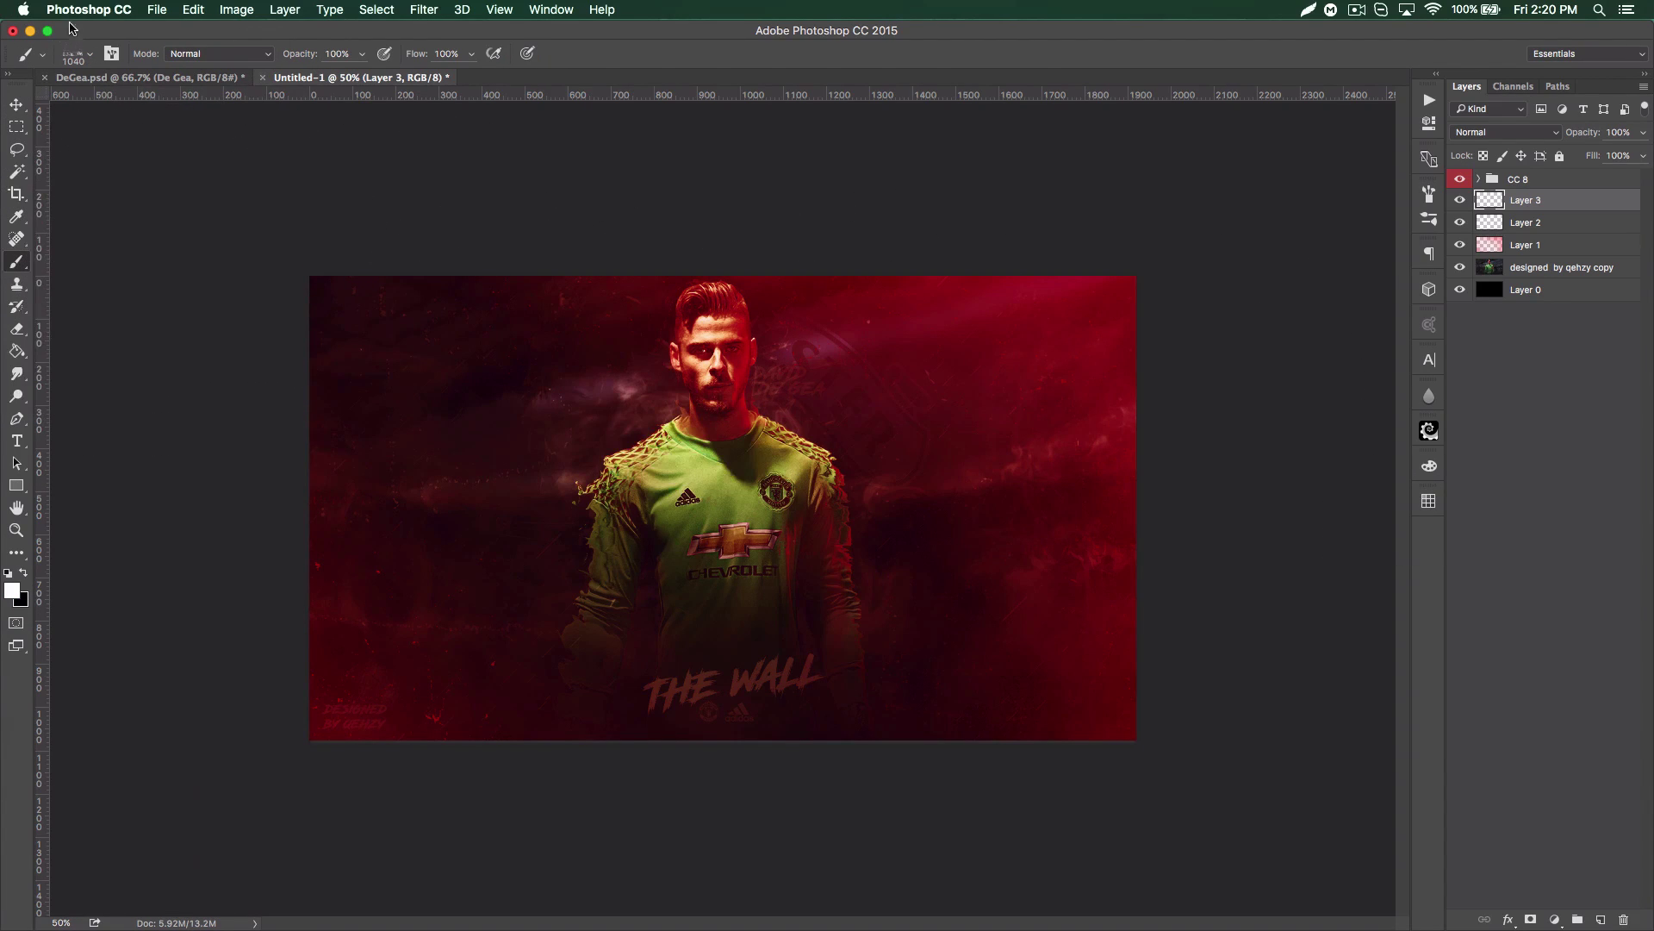
left_click(89, 53)
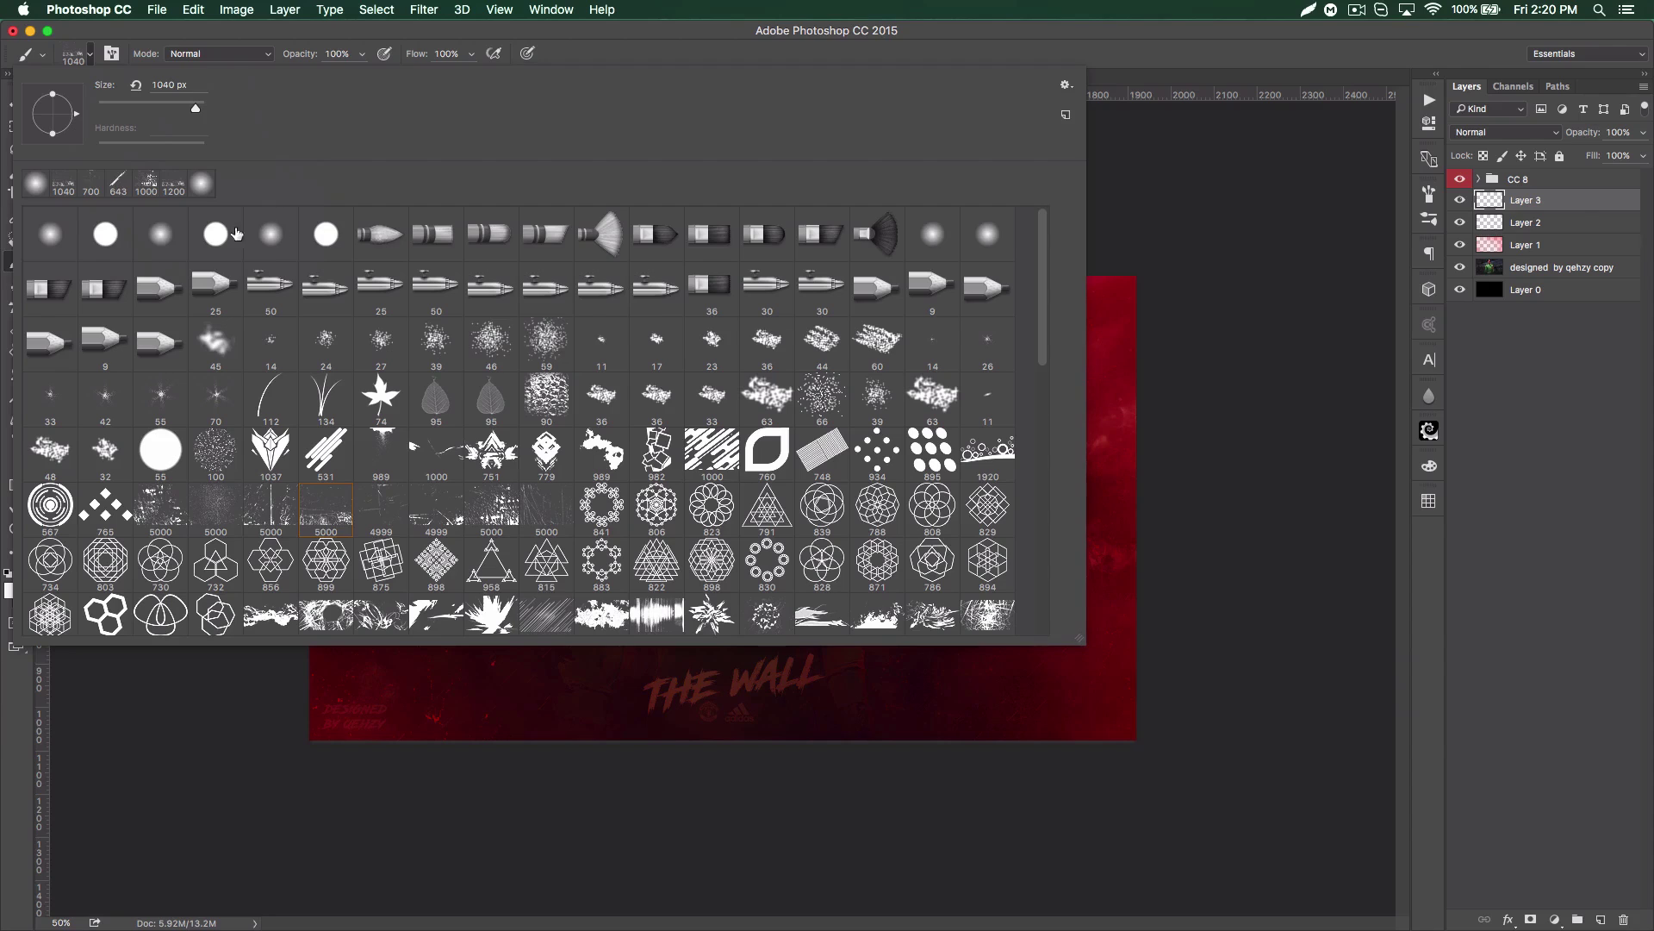
left_click(160, 233)
left_click(110, 104)
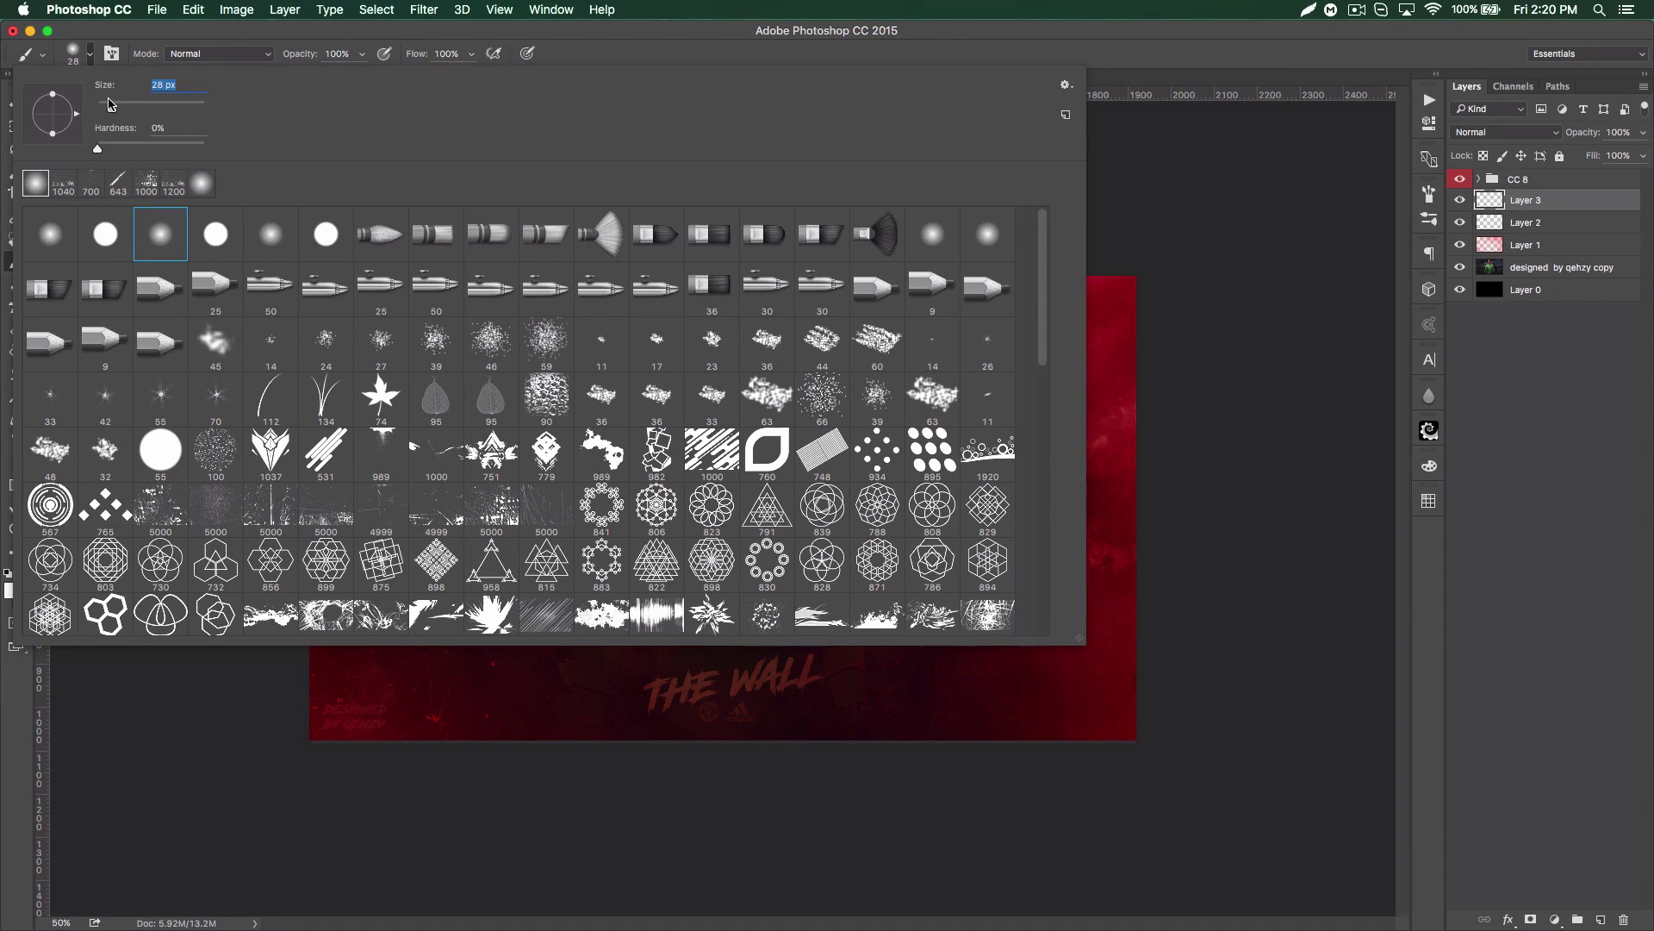
left_click_drag(103, 104, 104, 106)
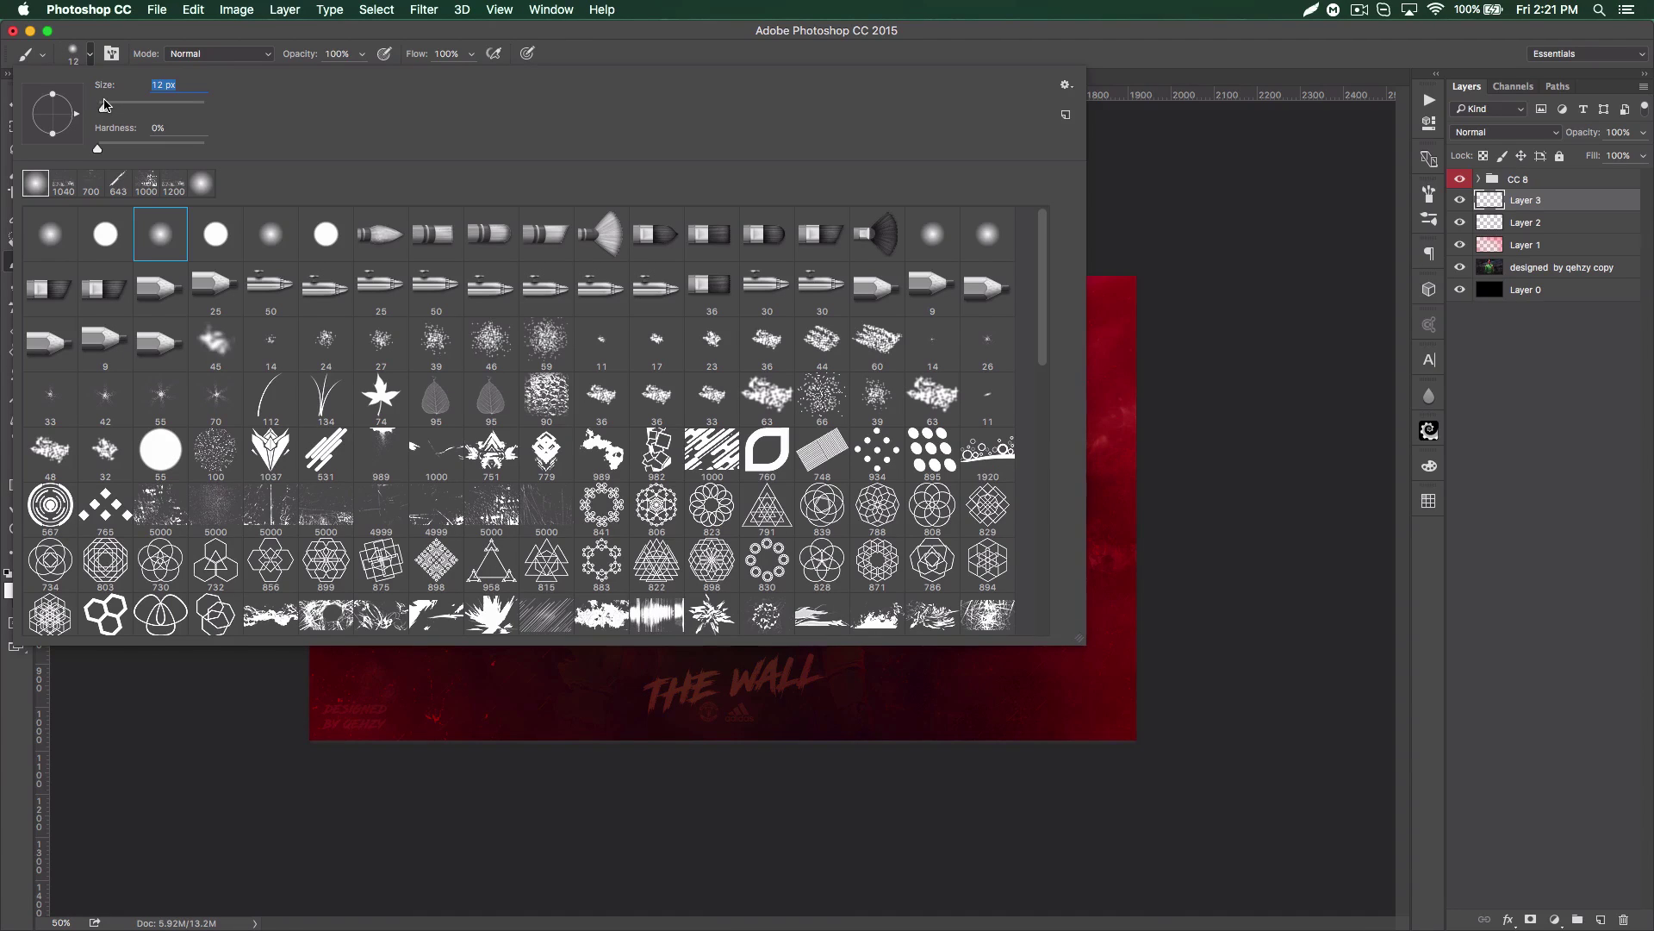
left_click(1146, 57)
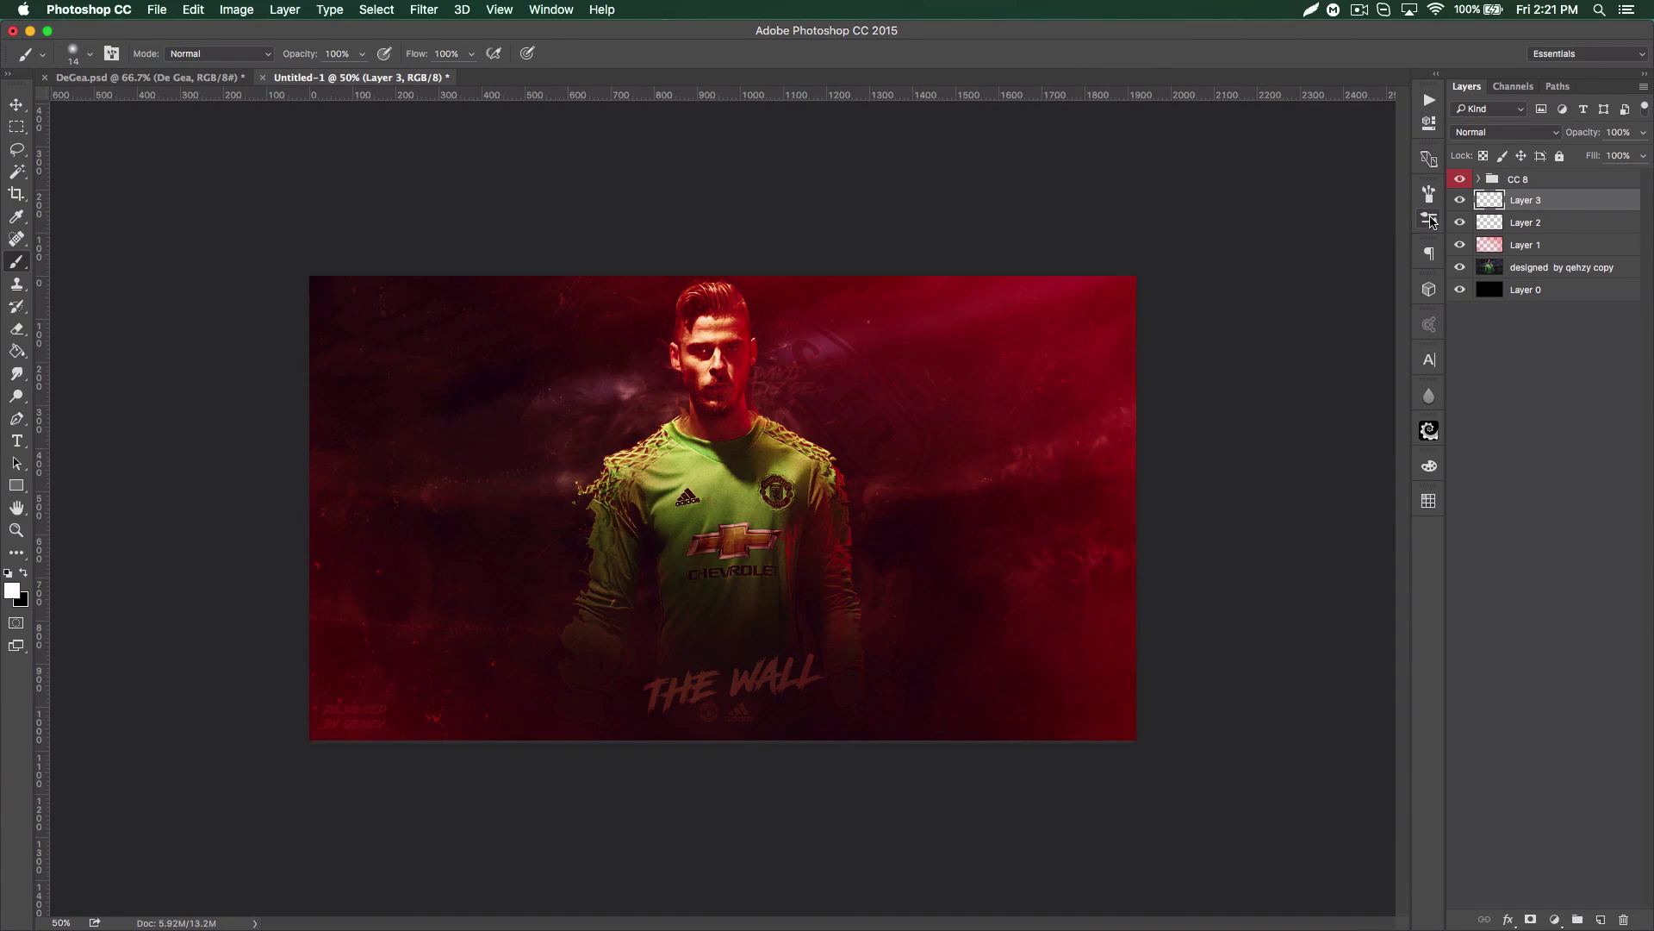
- In Brush settings, enable wide Scattering and Shape Dynamics with 77% size jitter
left_click(1431, 221)
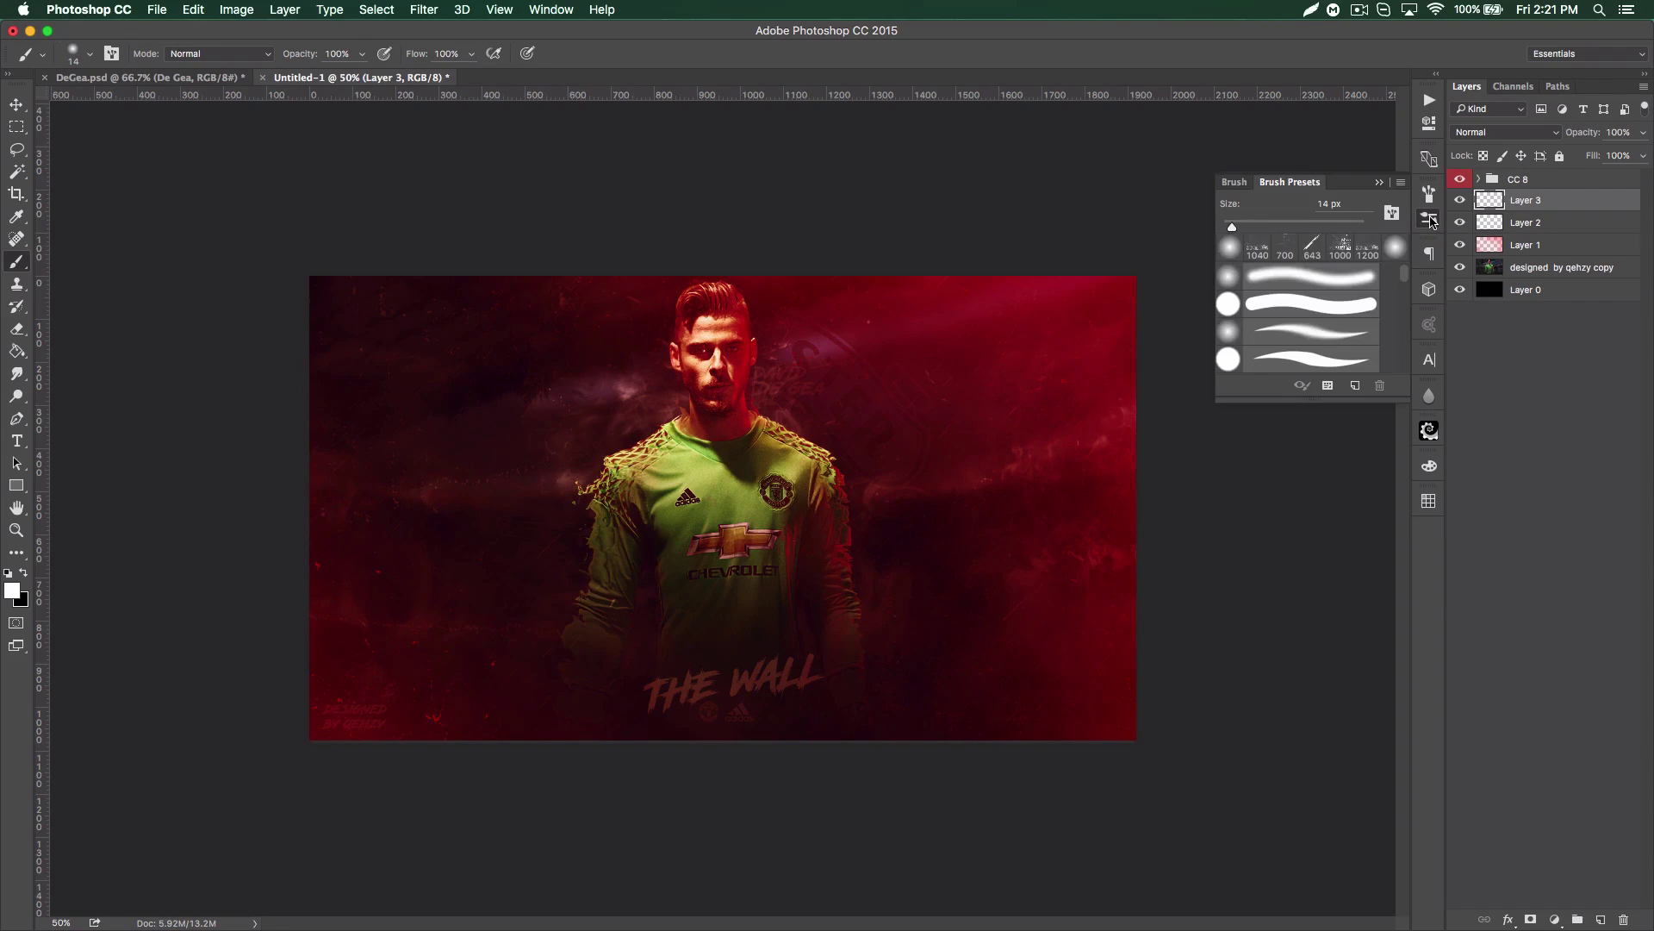
left_click(1431, 197)
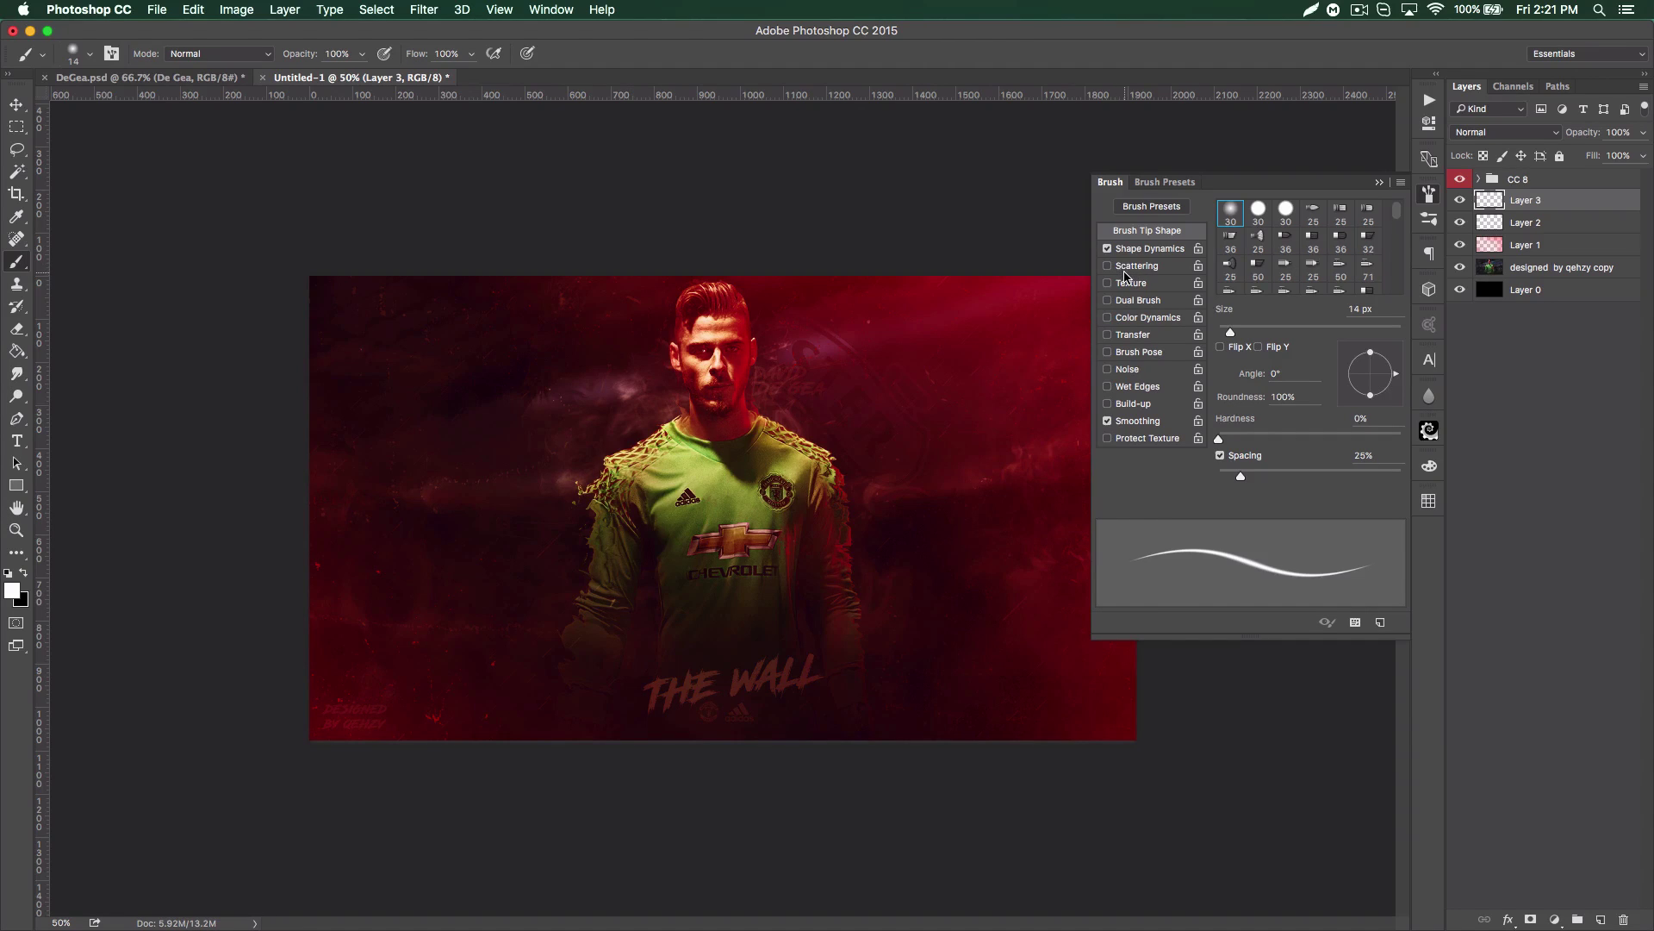
left_click(1135, 269)
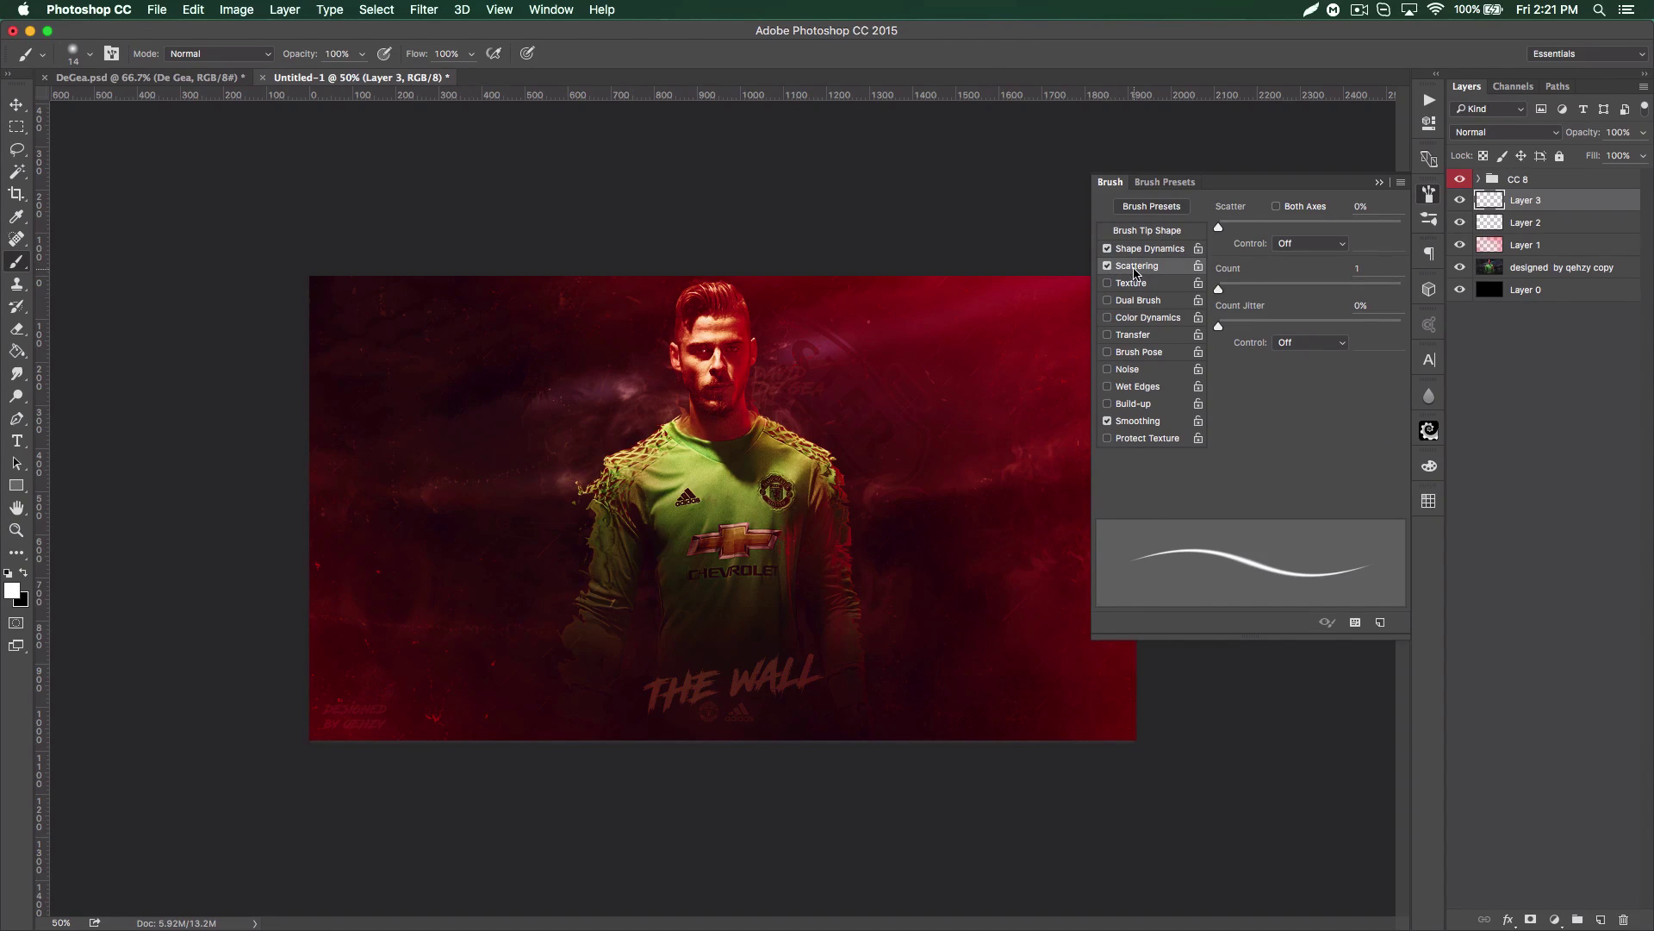
left_click_drag(1224, 226, 1401, 250)
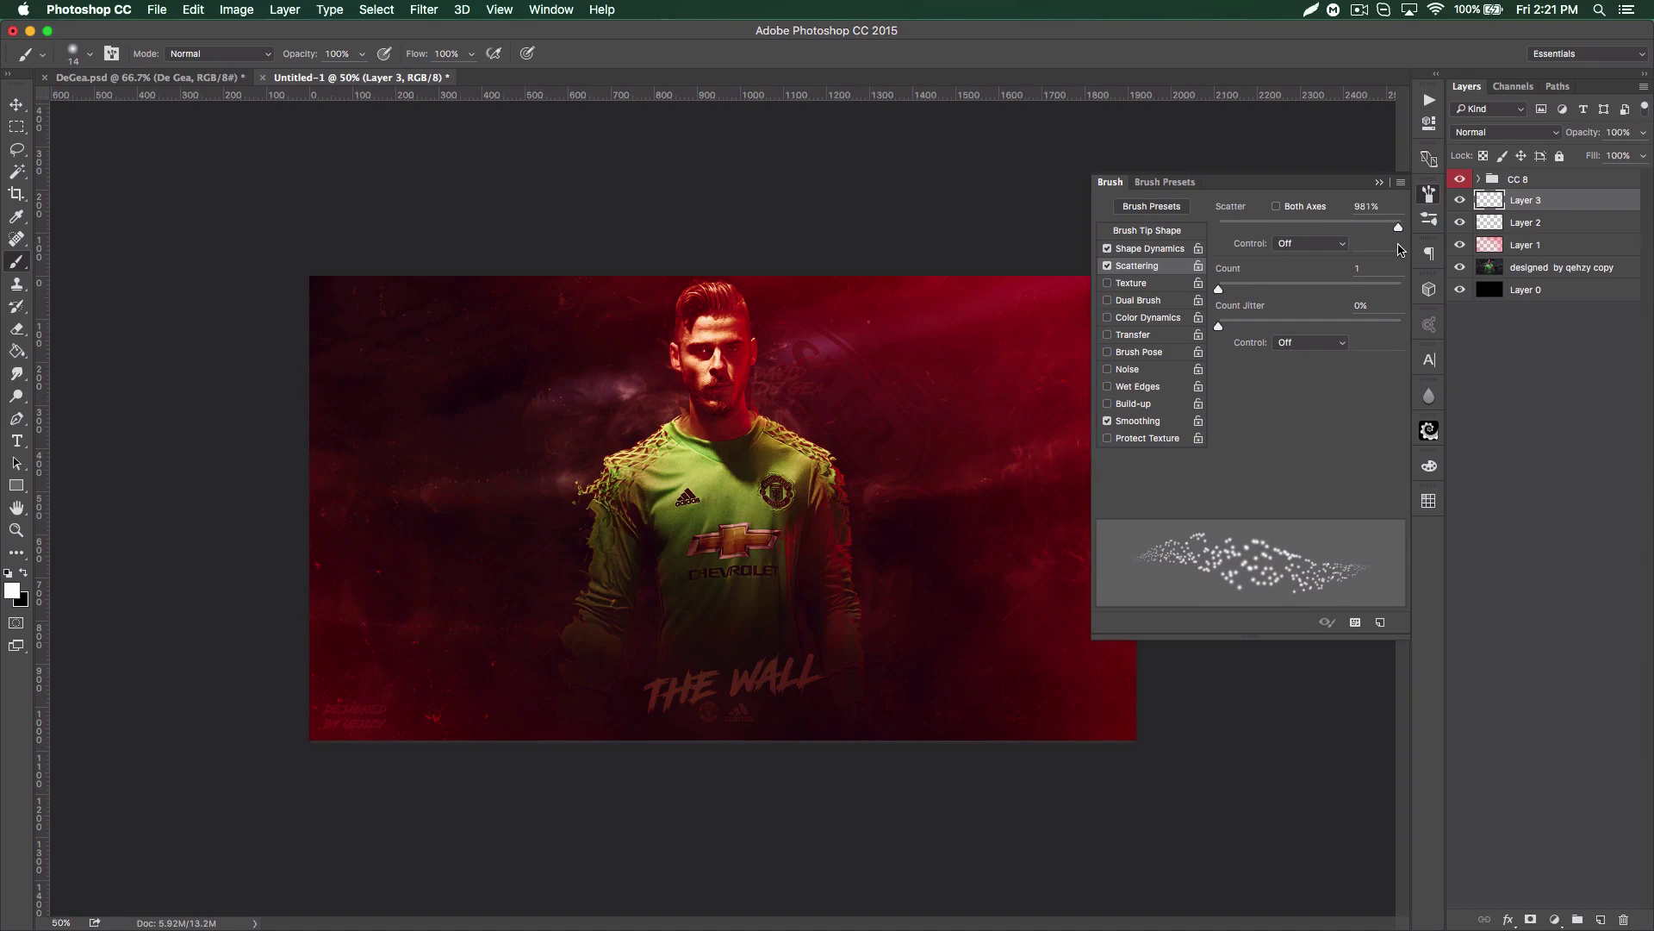
left_click(1151, 251)
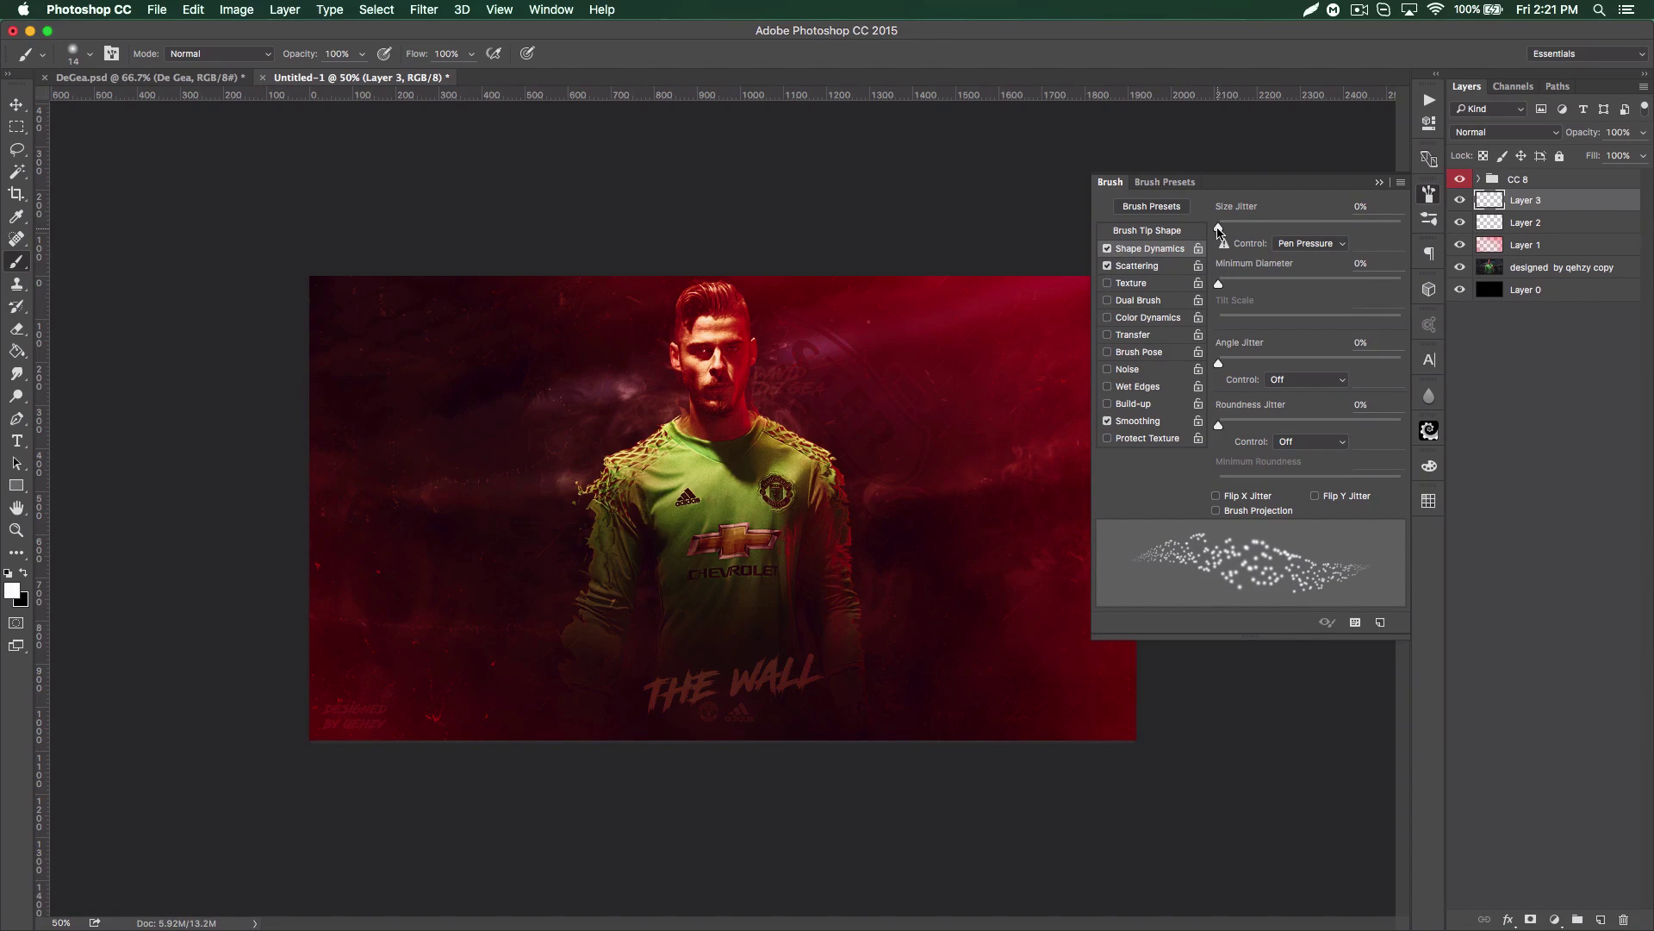
mouse_move(1219, 229)
left_mouse_down()
mouse_move(1391, 235)
mouse_move(1361, 235)
left_mouse_up()
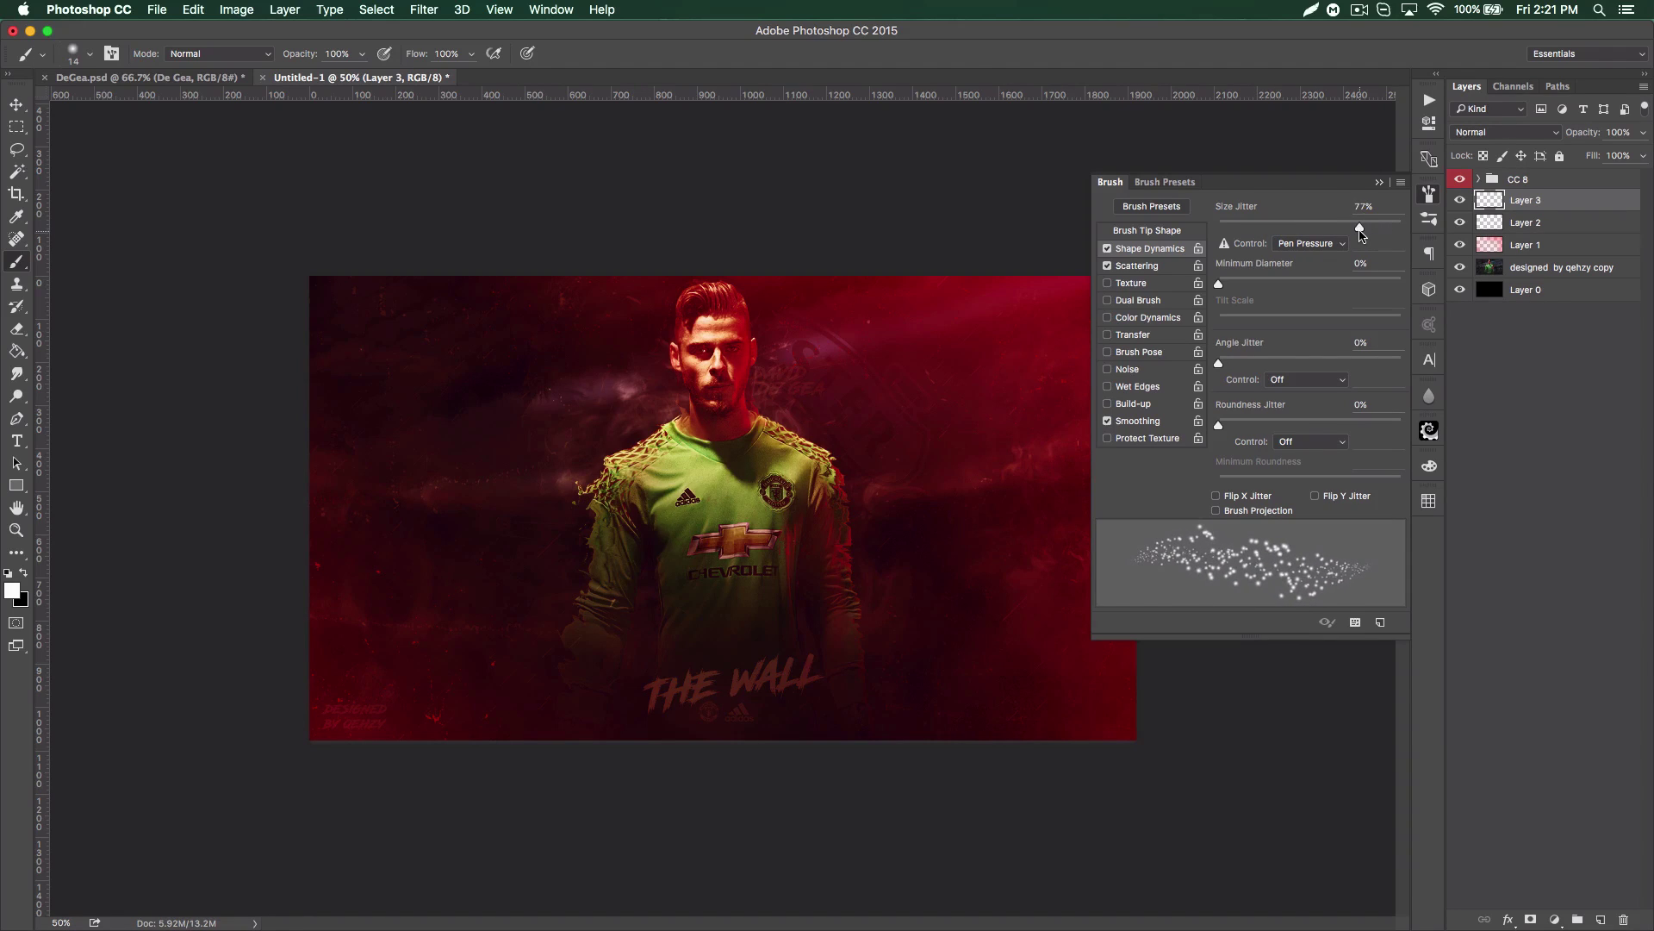
mouse_move(1218, 284)
left_mouse_down()
mouse_move(1316, 289)
mouse_move(1214, 293)
left_mouse_up()
- Adjust the soft round tip to 36 px and put away the brush settings
left_click(87, 54)
mouse_move(125, 110)
left_mouse_down()
mouse_move(159, 114)
mouse_move(118, 114)
left_mouse_up()
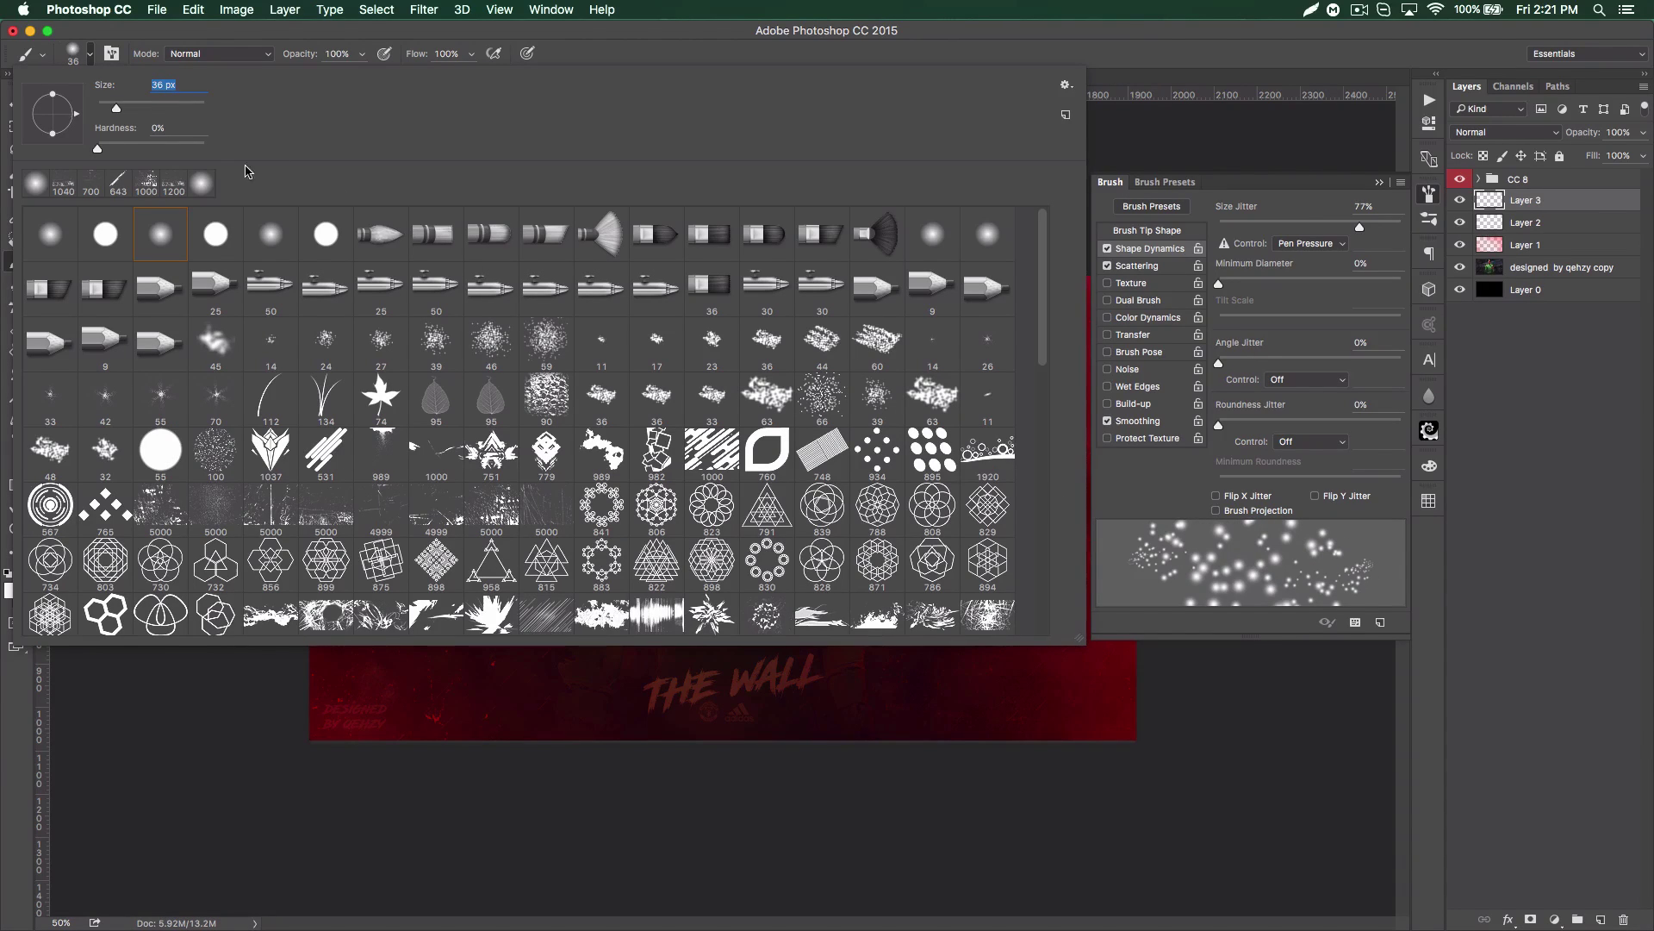
left_click(1237, 48)
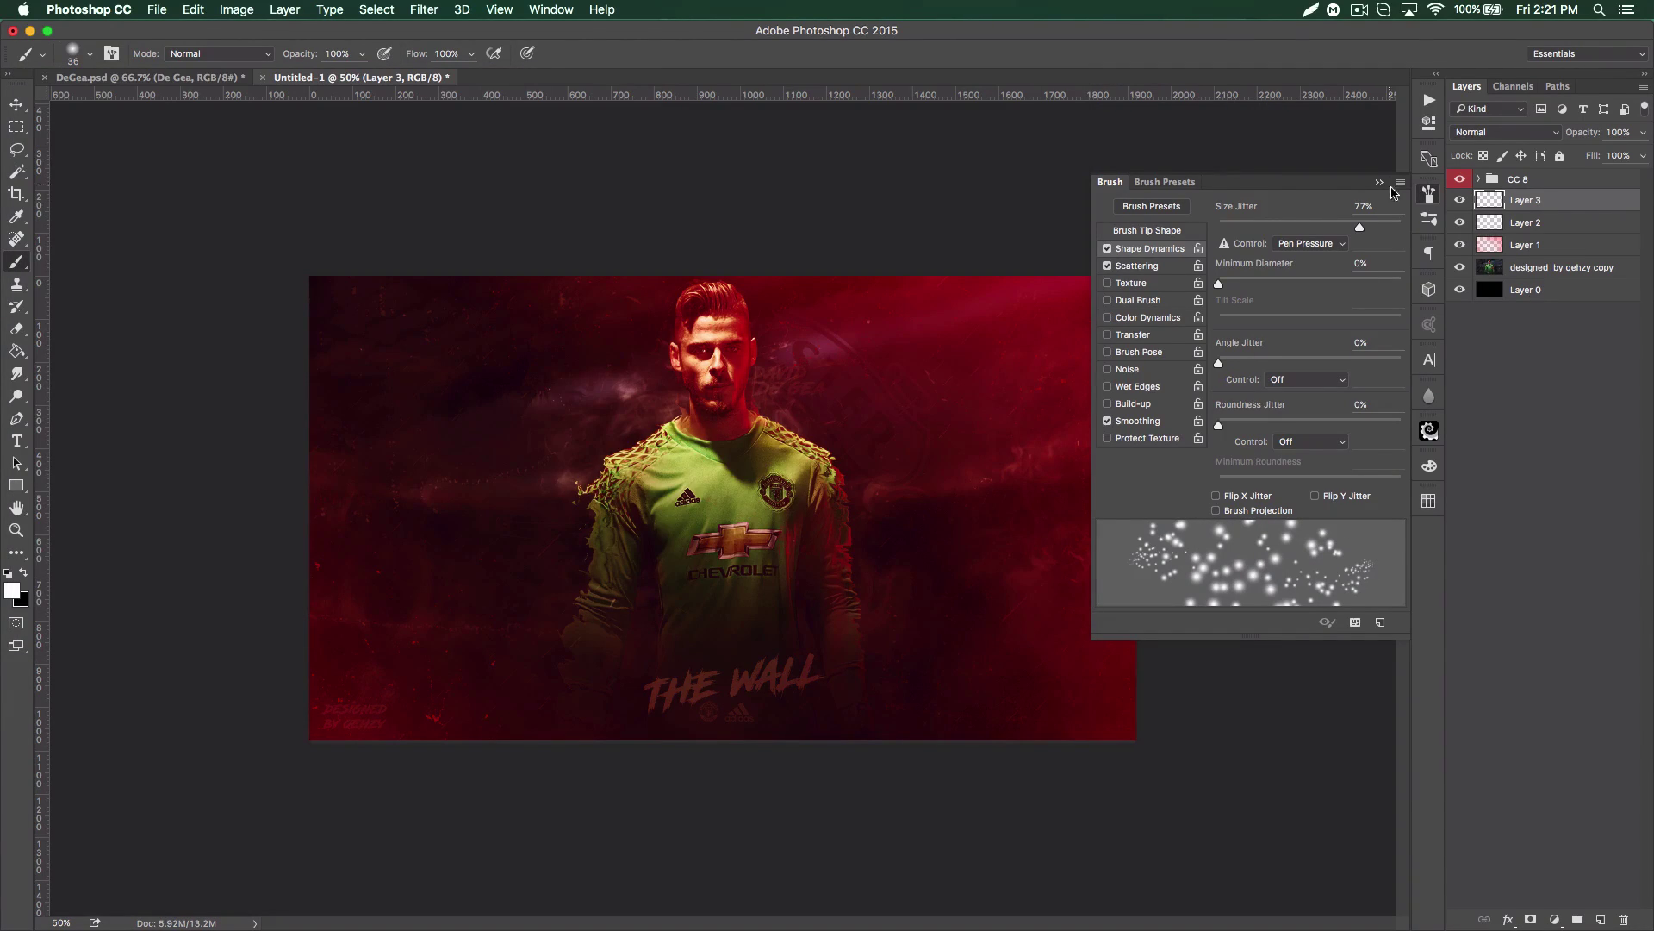
left_click(1379, 183)
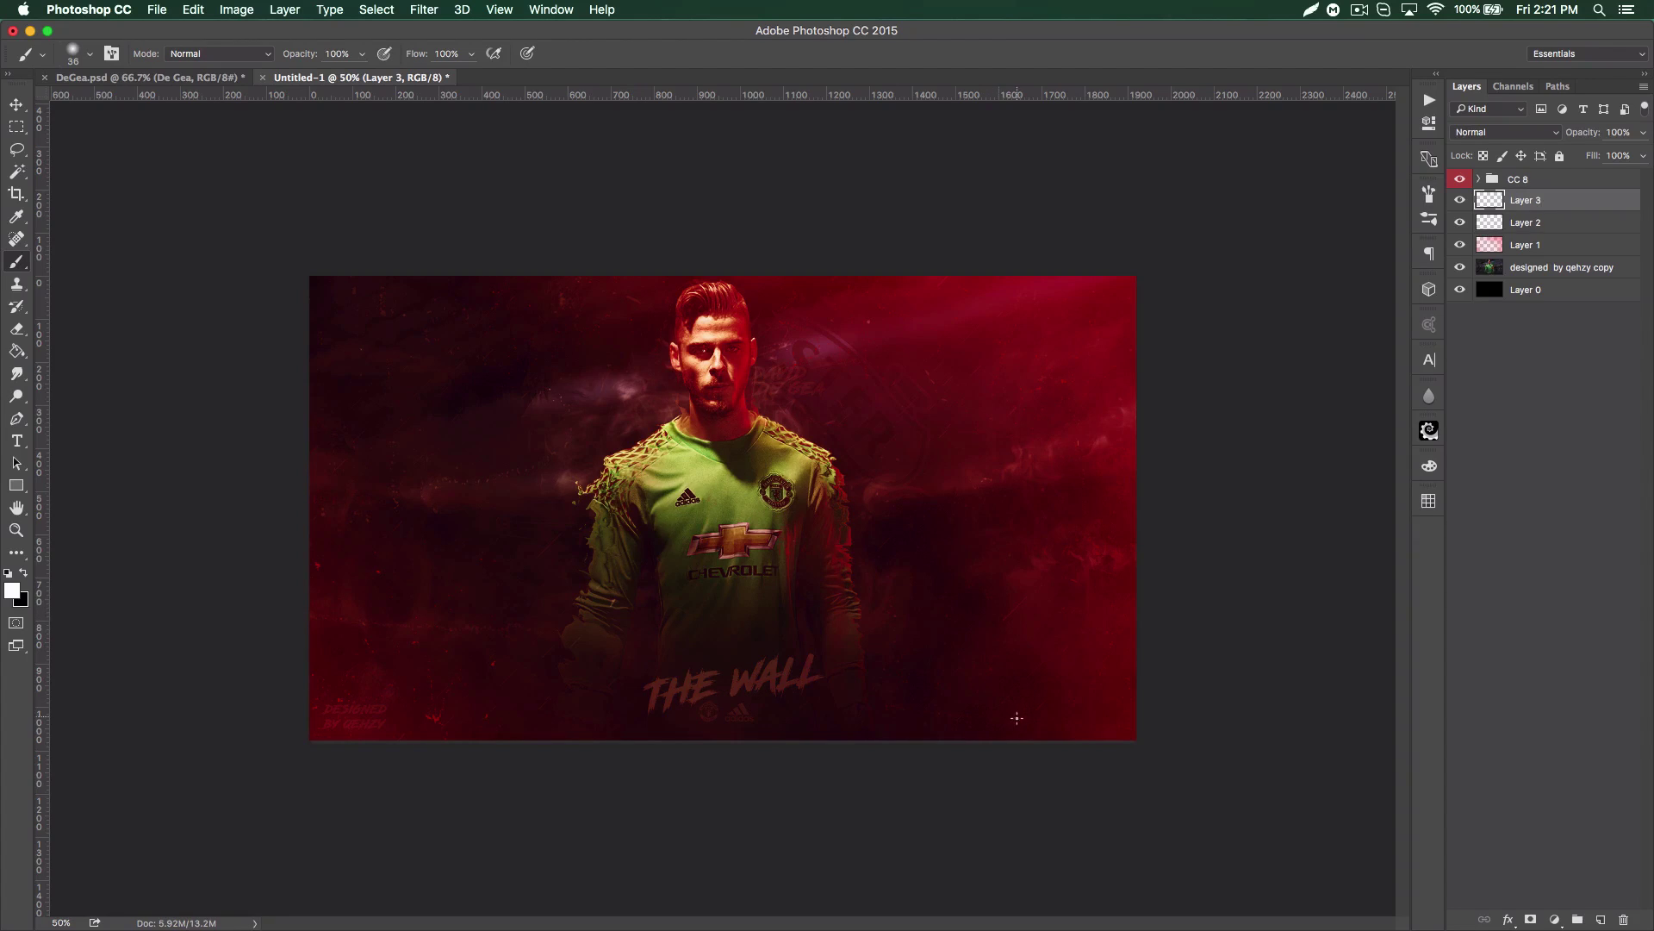
- Dab scattered white sparkle dots around the player on Layer 3, undoing the first trail
mouse_move(1032, 737)
left_mouse_down()
mouse_move(961, 467)
mouse_move(890, 382)
left_mouse_up()
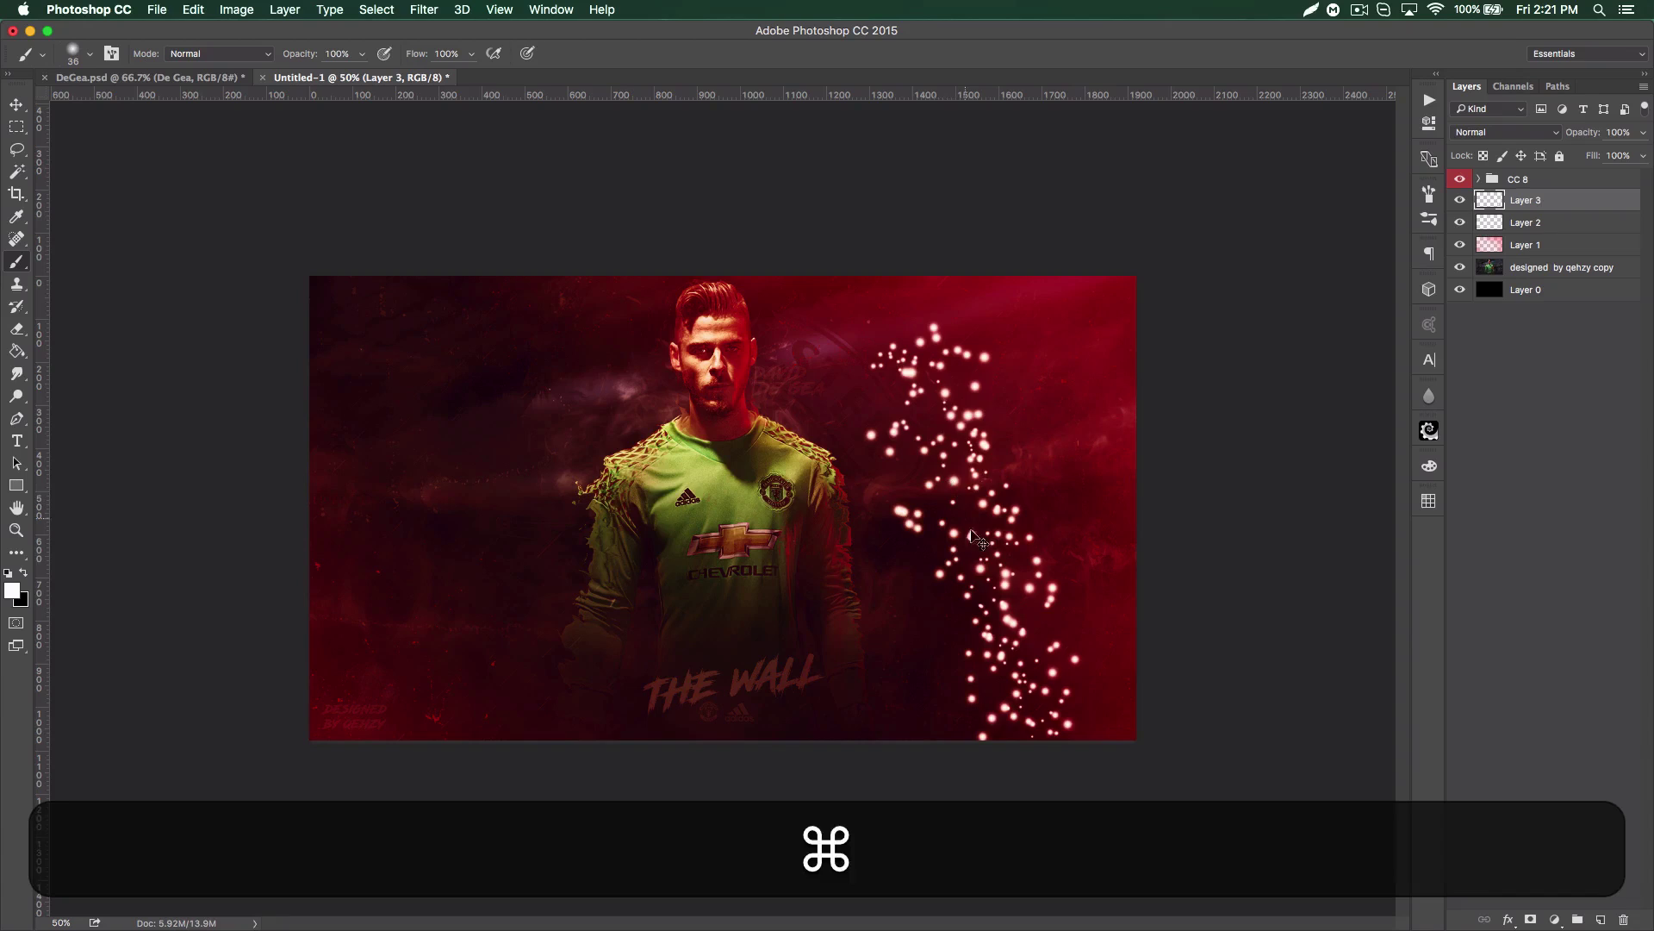
key("super+z")
left_click_drag(1022, 565, 919, 386)
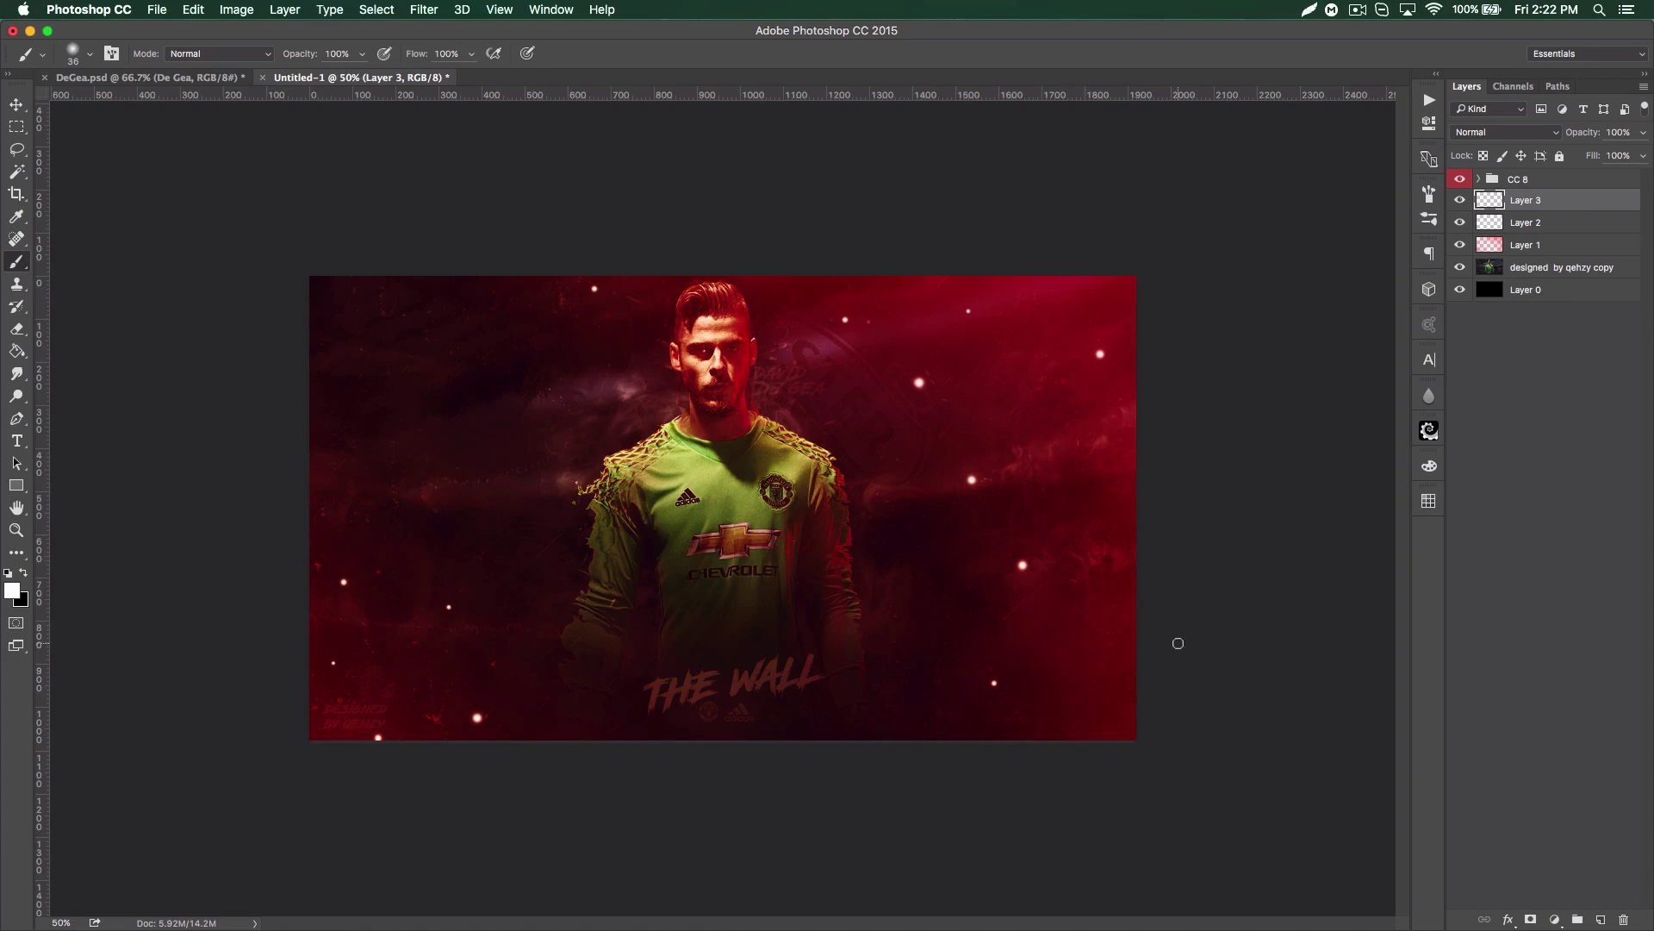
- Blend Layer 3 in Overlay mode, then trial-erase a few sparkles and undo the strokes
left_click(1500, 135)
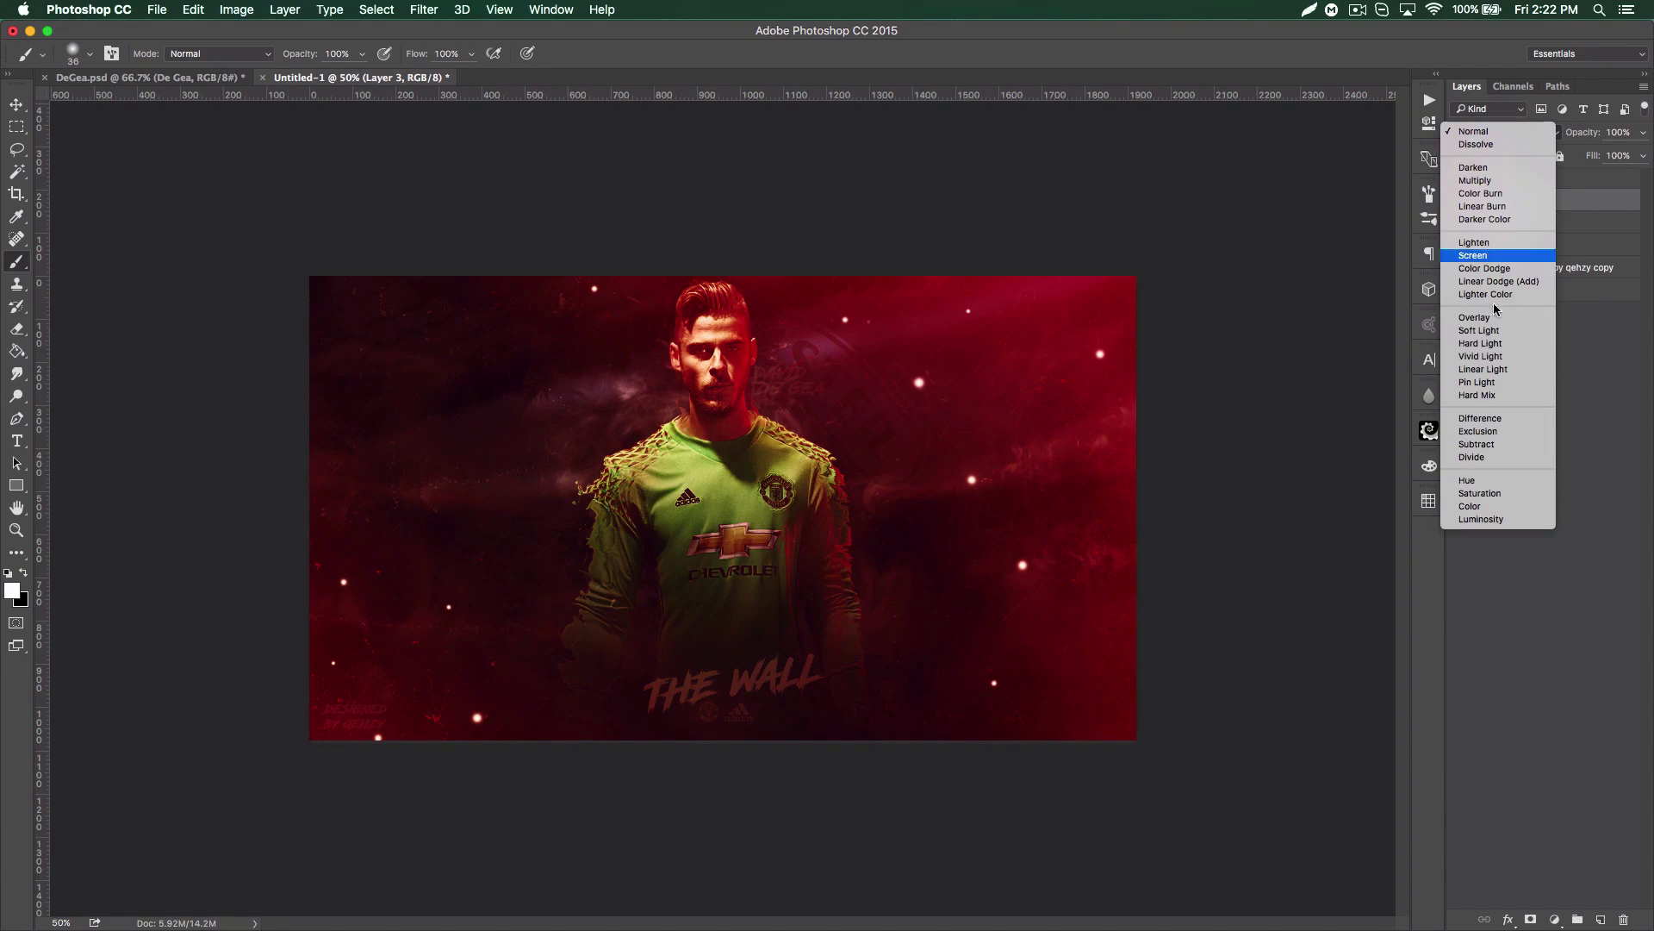
left_click(1488, 318)
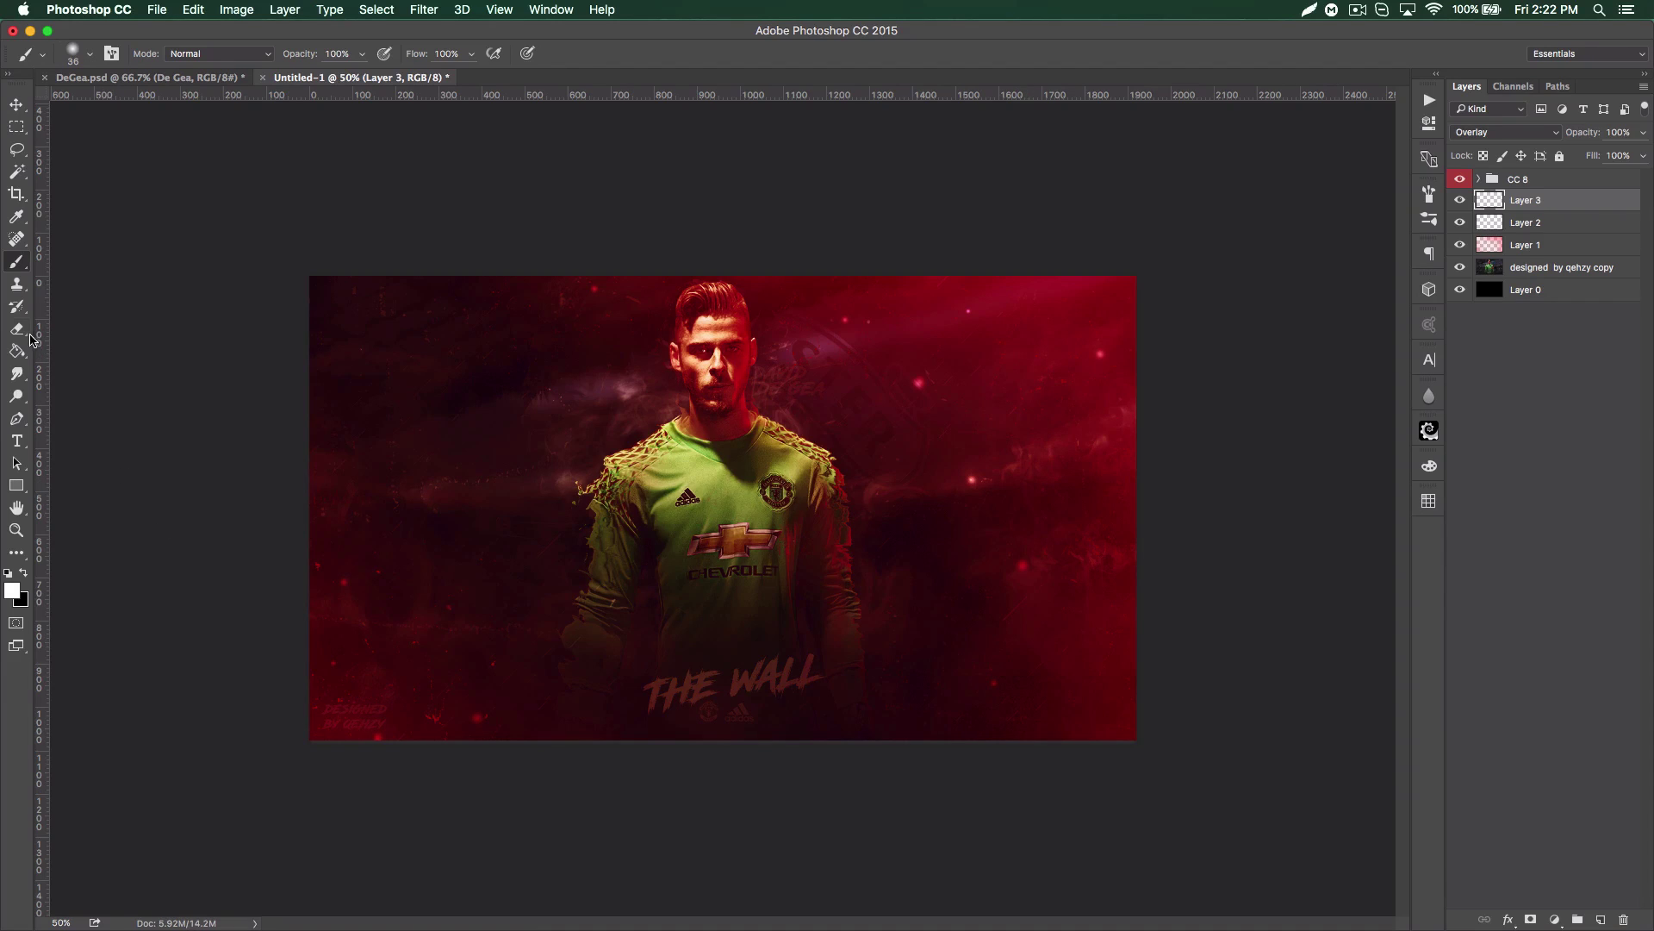
left_click(19, 331)
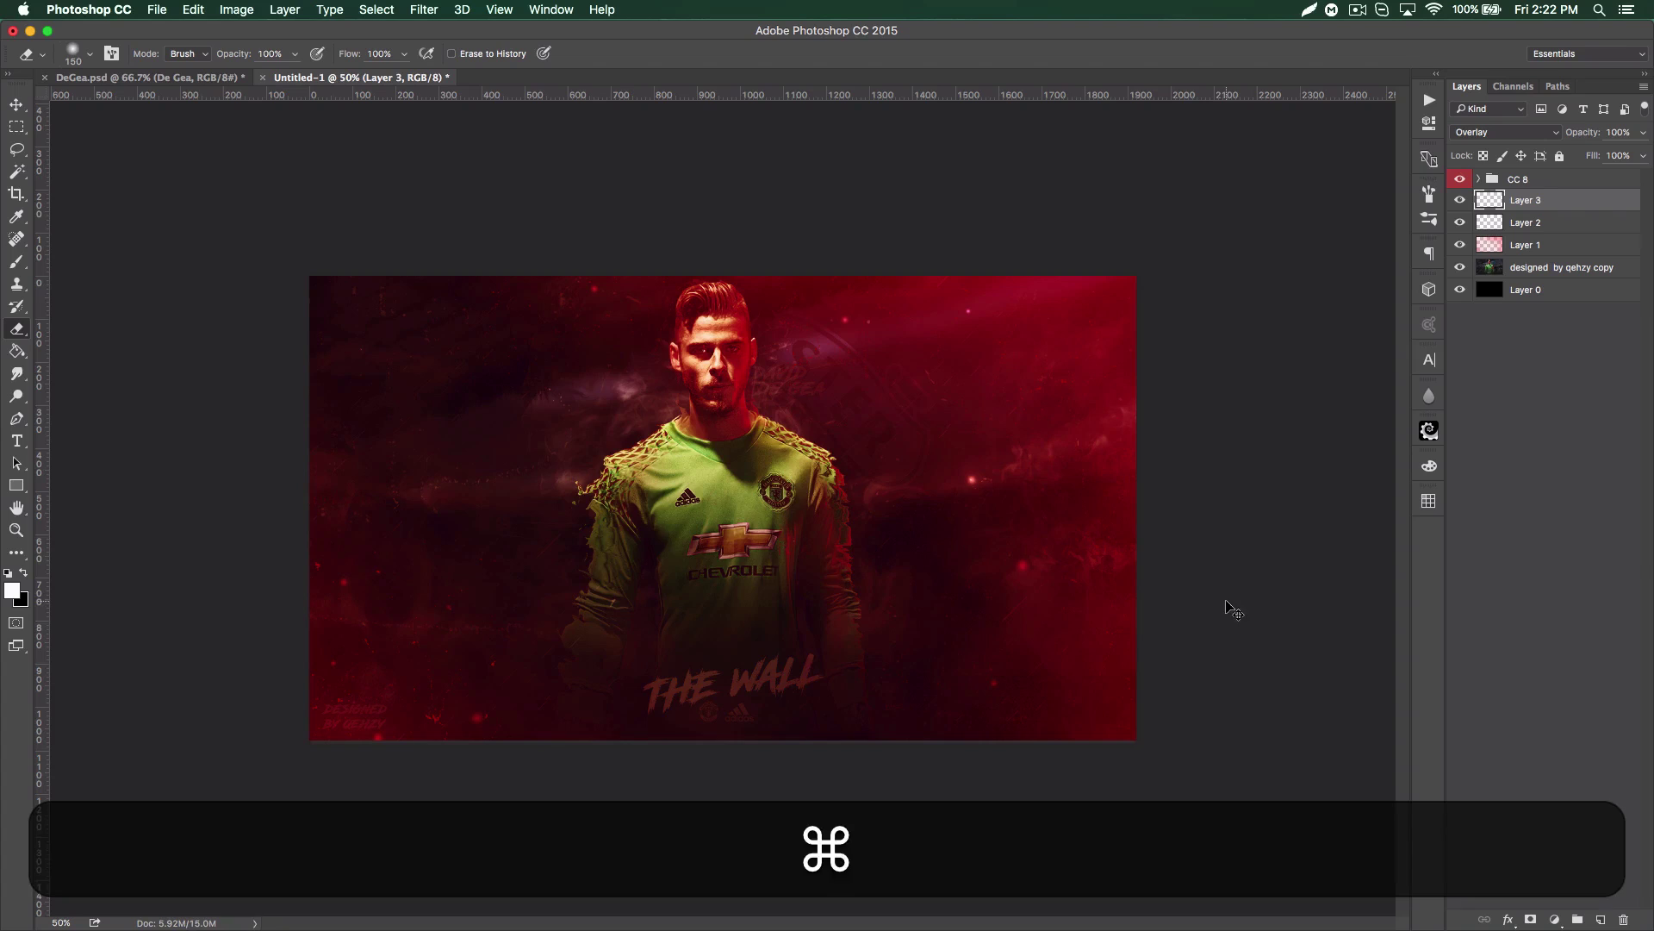
key("super+z")
key("alt+super+z")
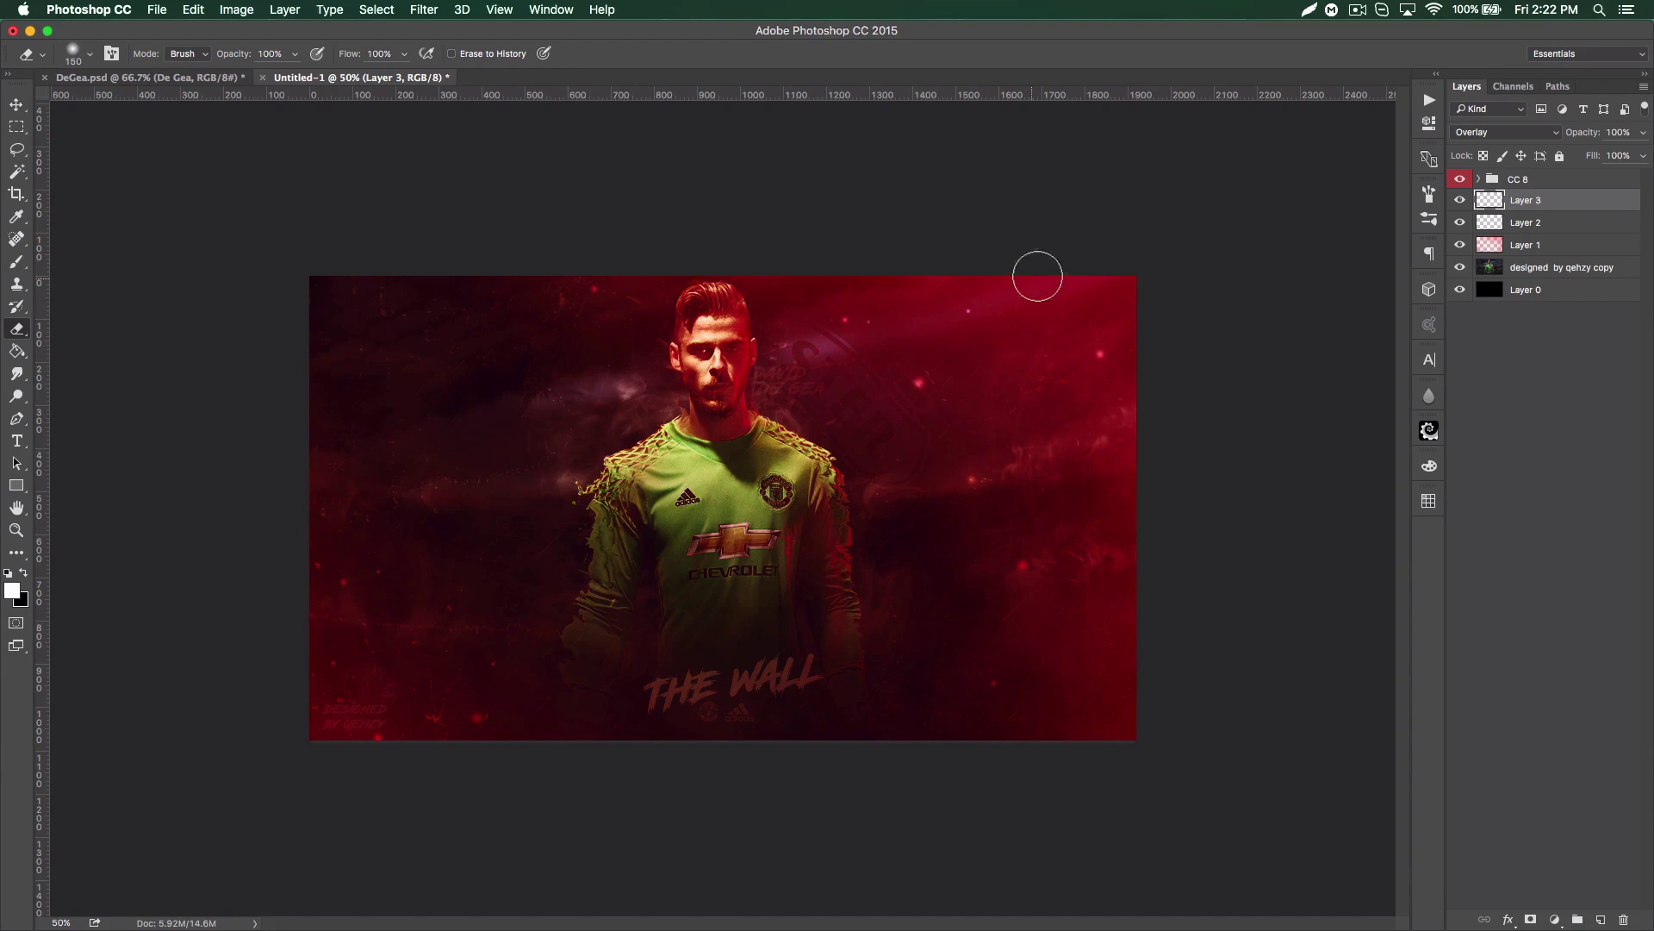
- Add a new empty layer and enlarge the brush to 1760 px
left_click(1601, 919)
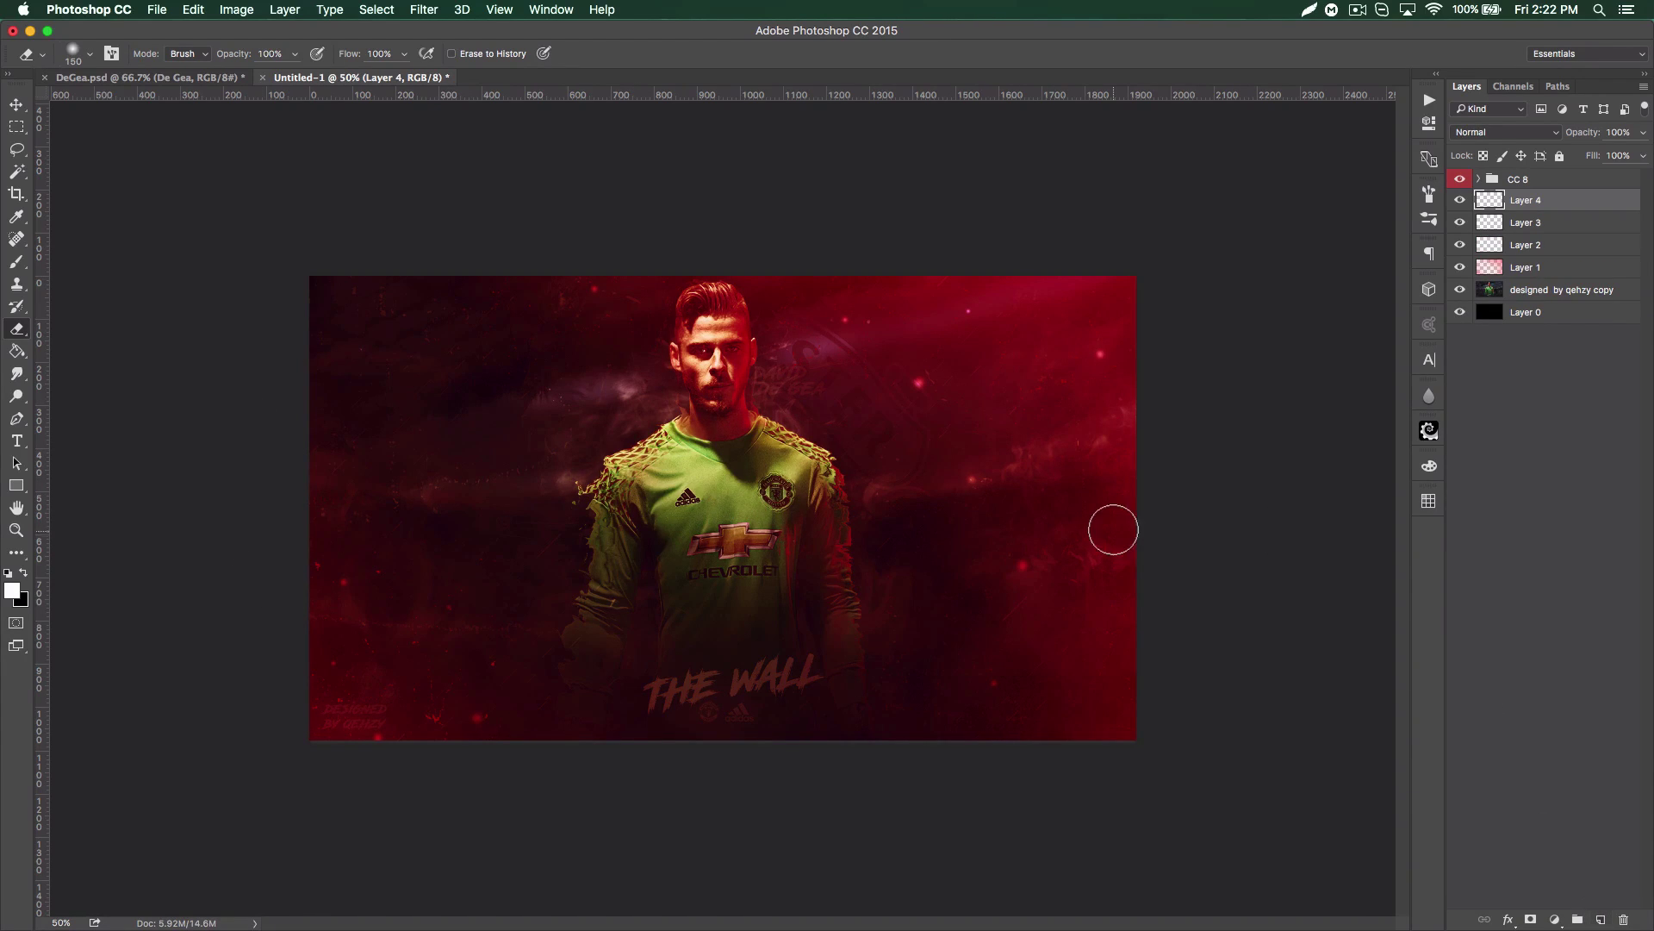
left_click(17, 262)
left_click(90, 54)
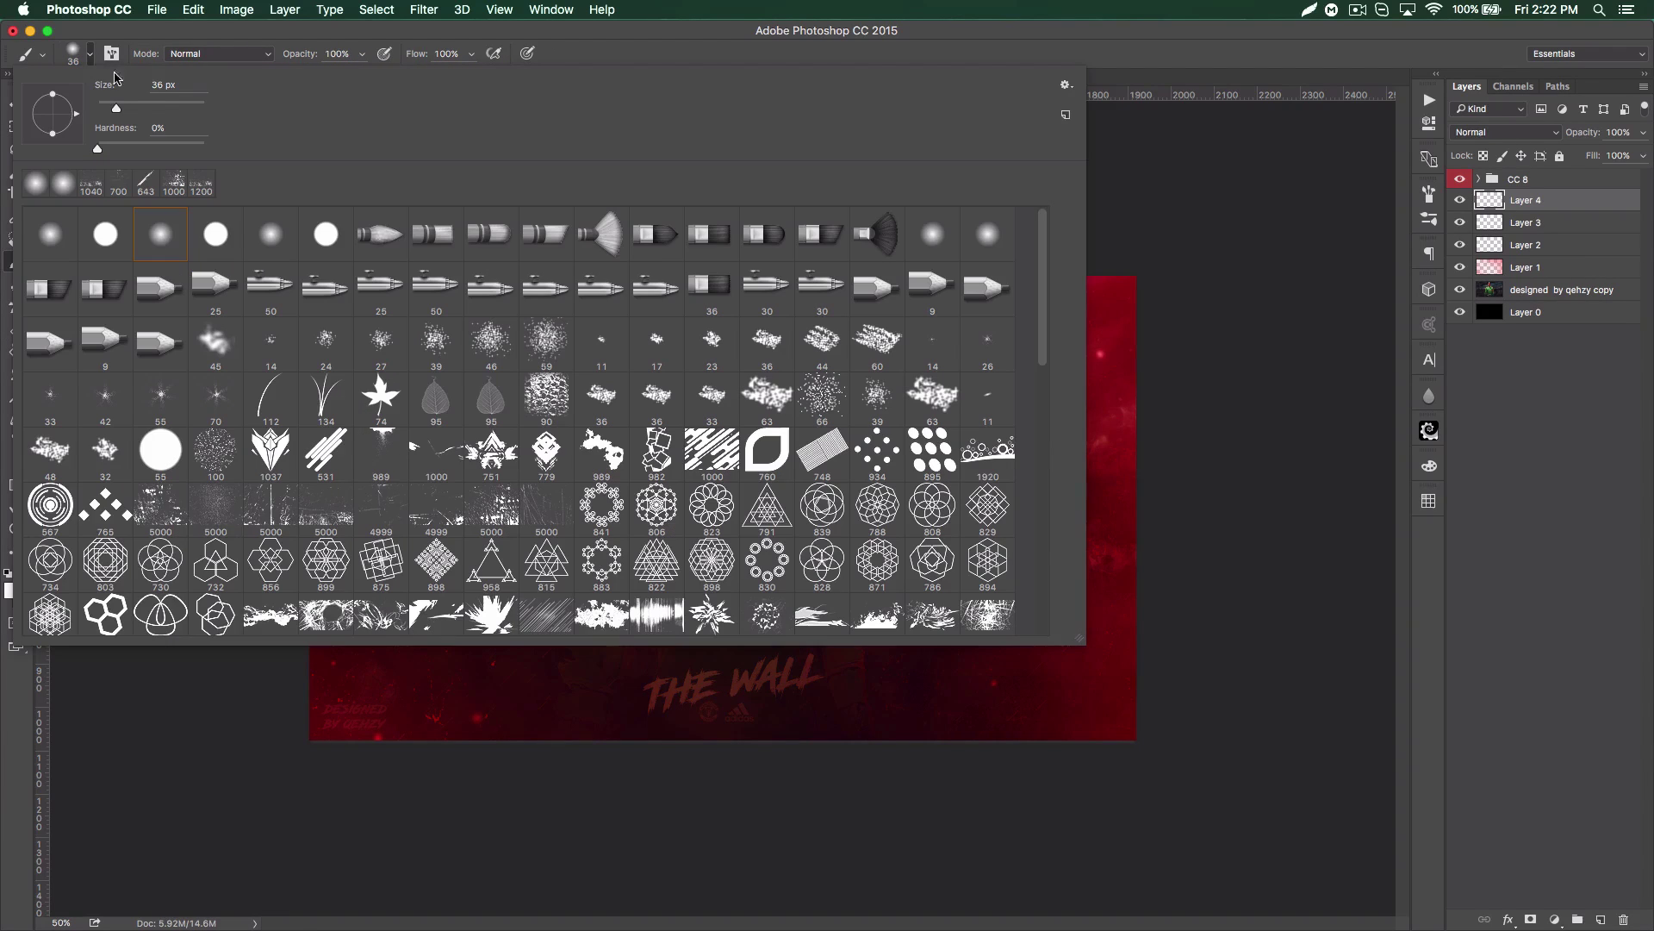
left_click(182, 104)
left_click_drag(195, 106, 201, 106)
key("Return")
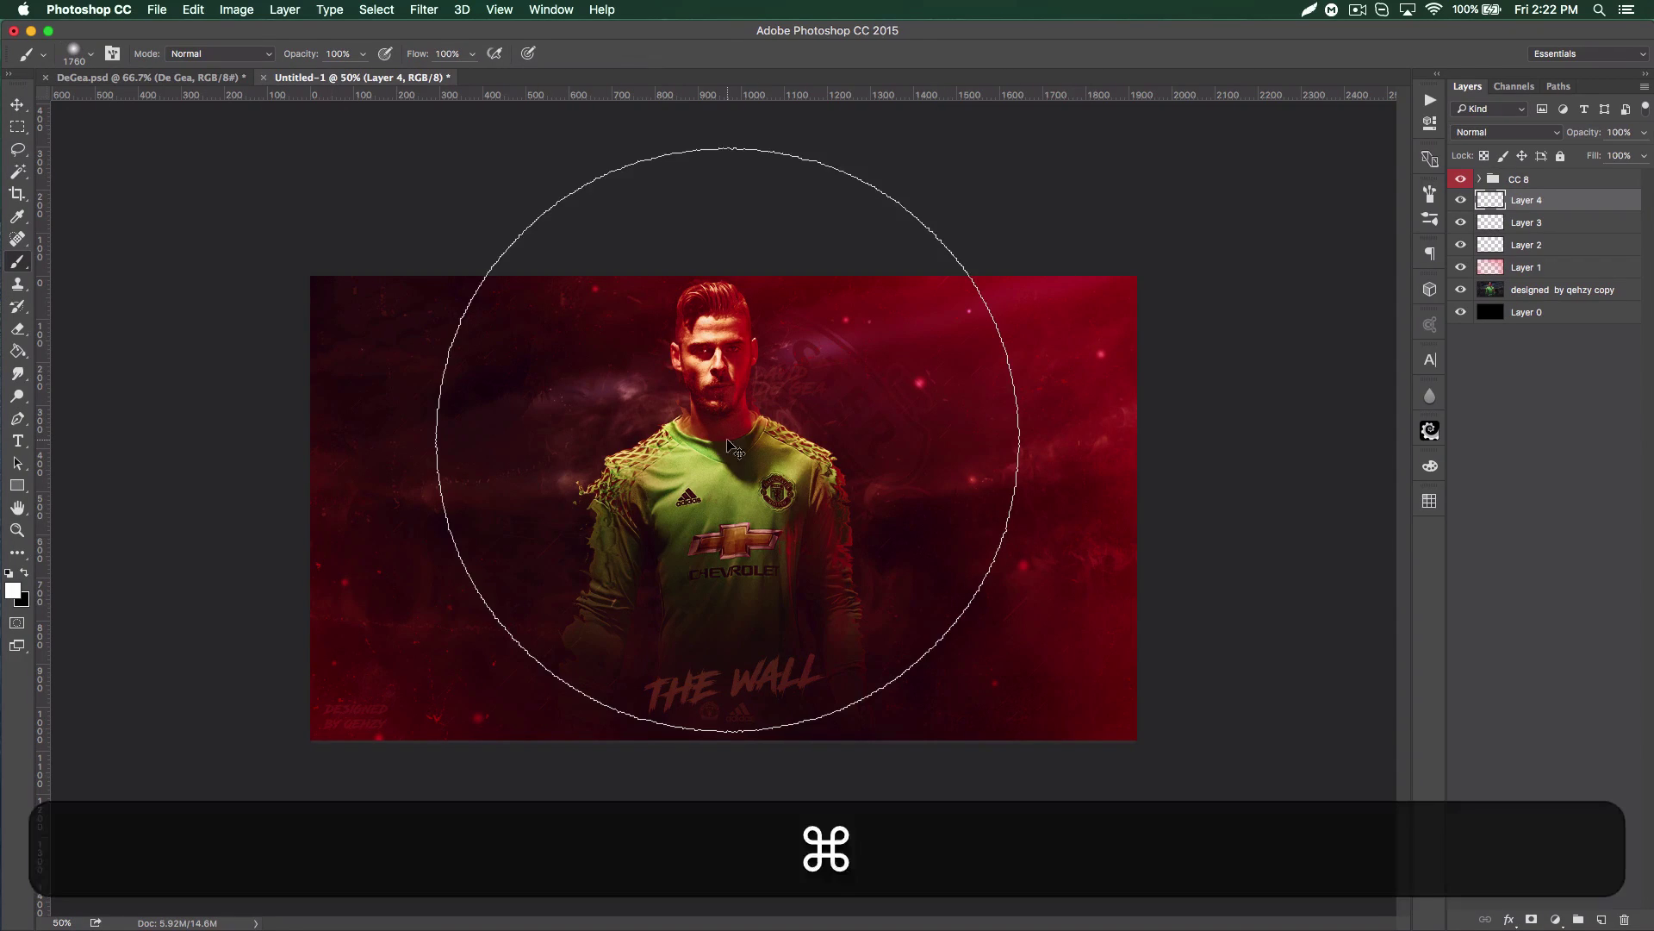
- Move Layer 4 below Layer 2, zoom out, and briefly toggle Layer 3's visibility
key("super+bracketleft")
key("super+bracketleft")
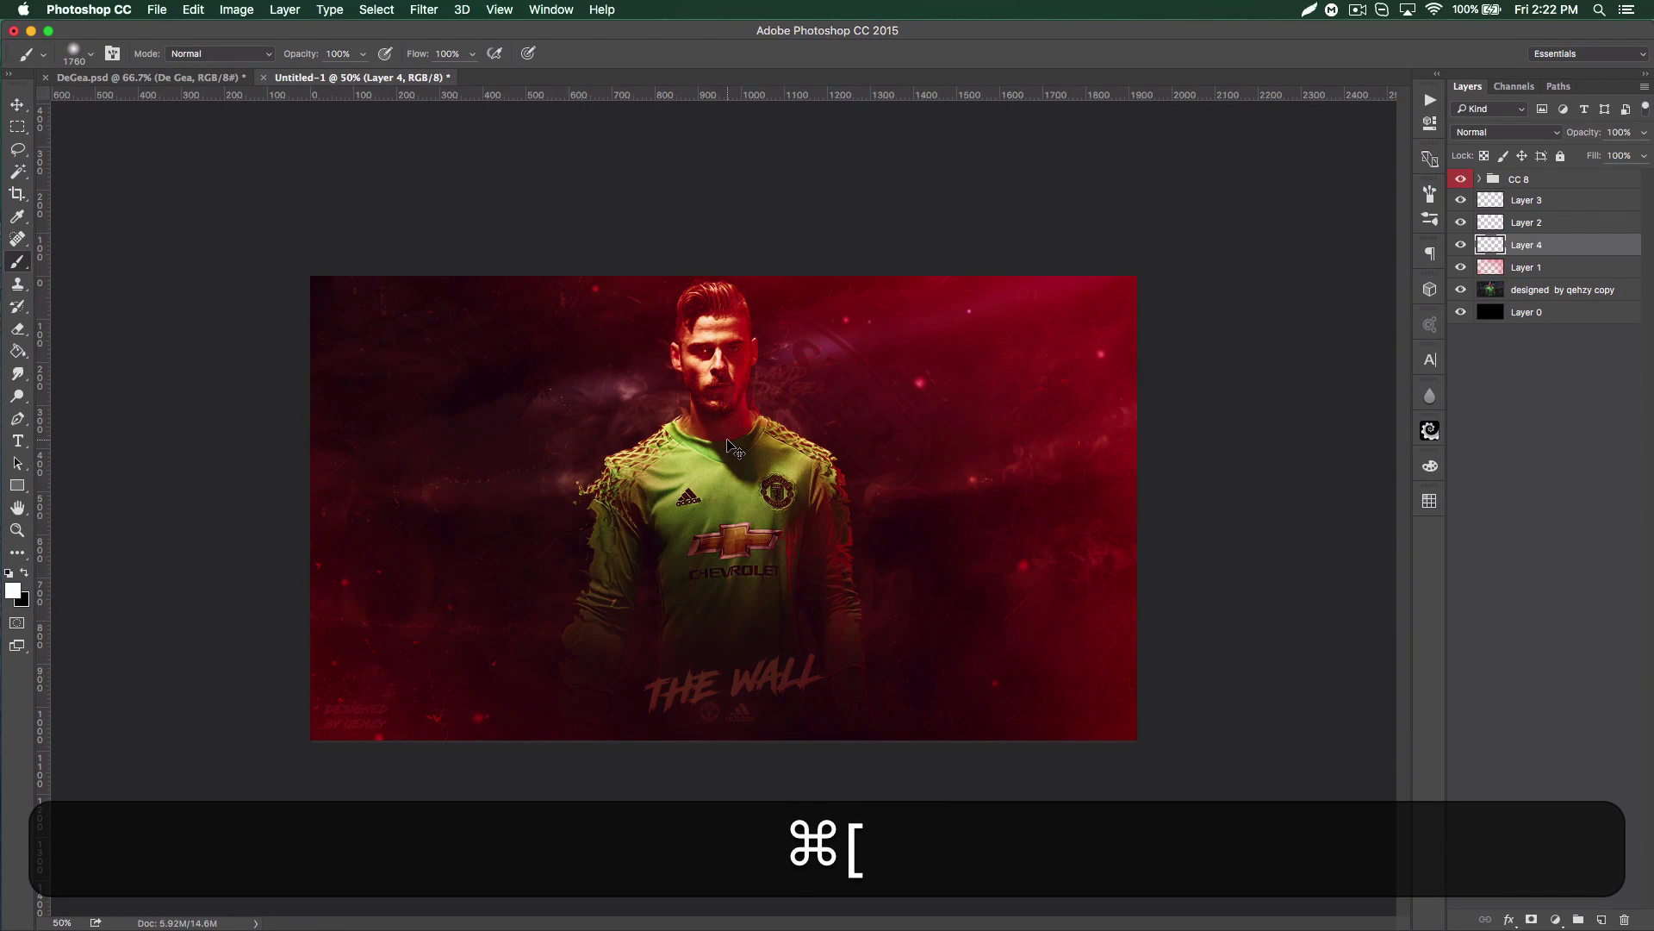
key("super+minus")
key("super+minus")
key("super+minus")
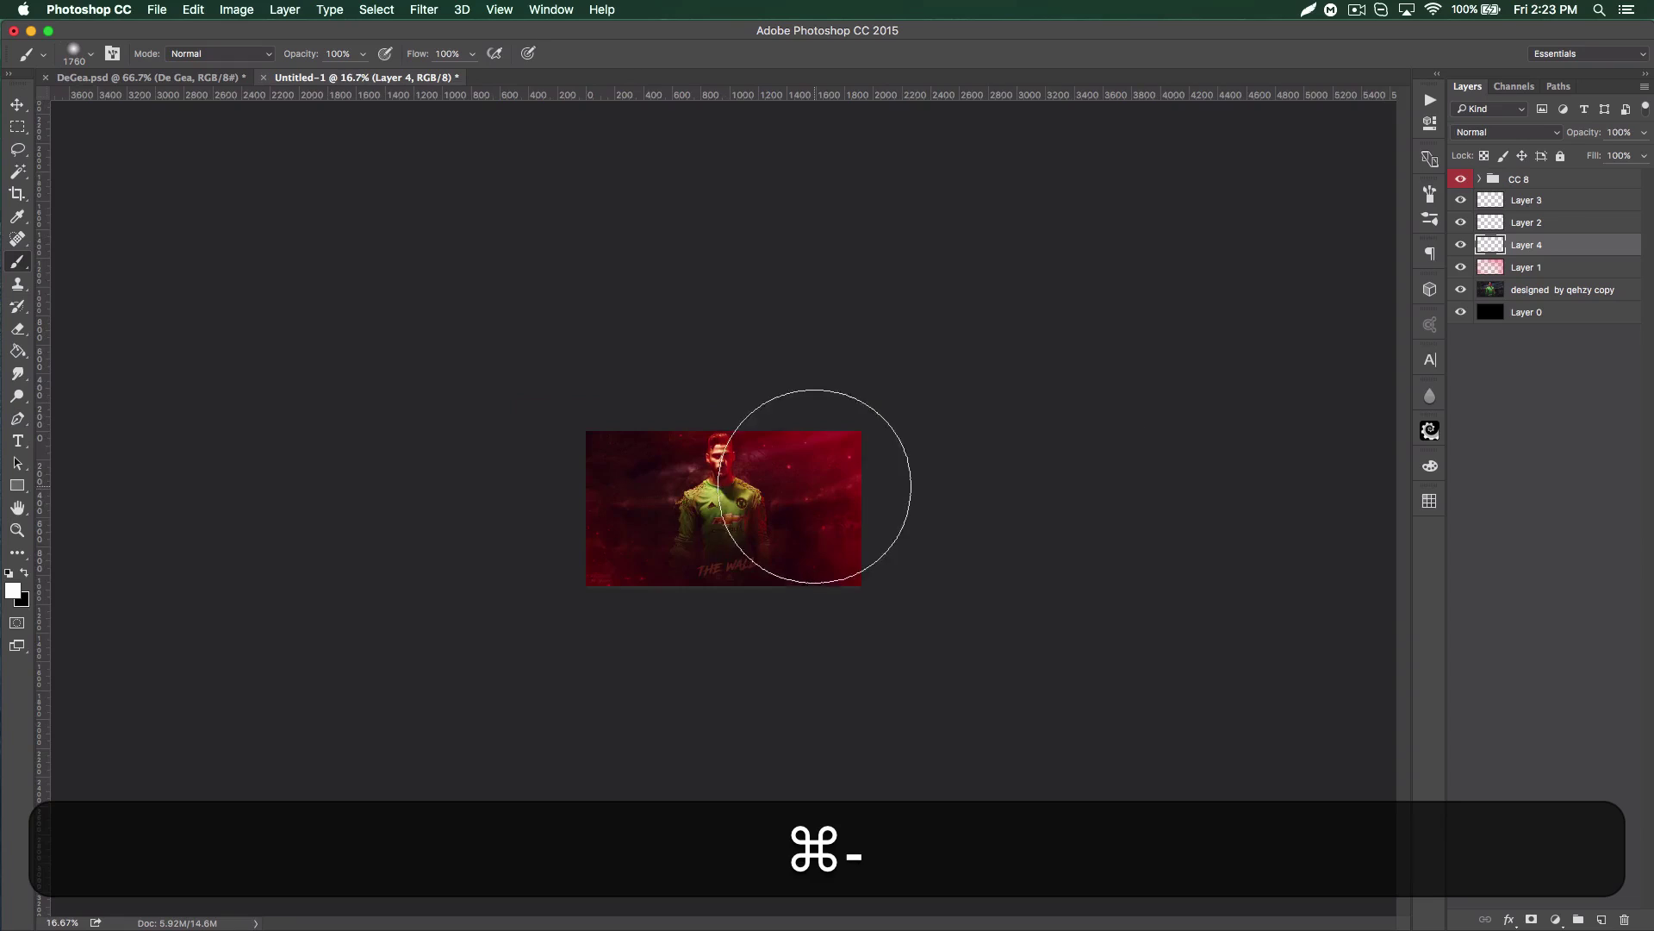
left_click(1577, 200)
left_click(1458, 200)
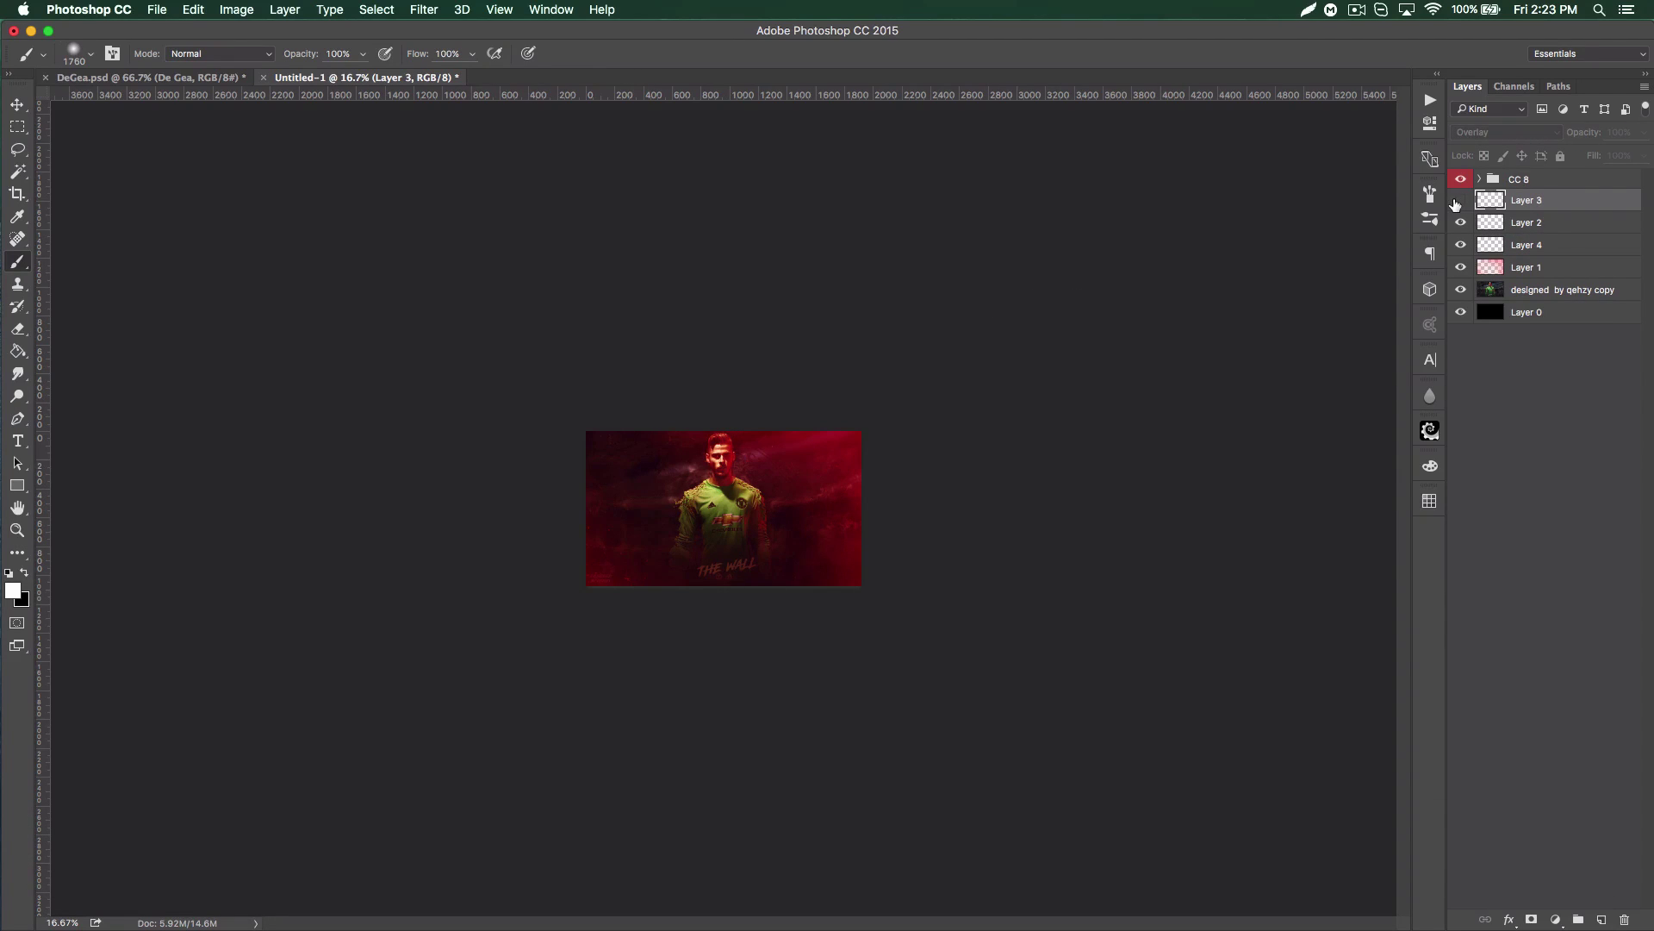
left_click(1458, 201)
- Add Layer 5 above Layer 3, test a 2500 px white glow, undo, and shrink the brush to 200
left_click(1601, 919)
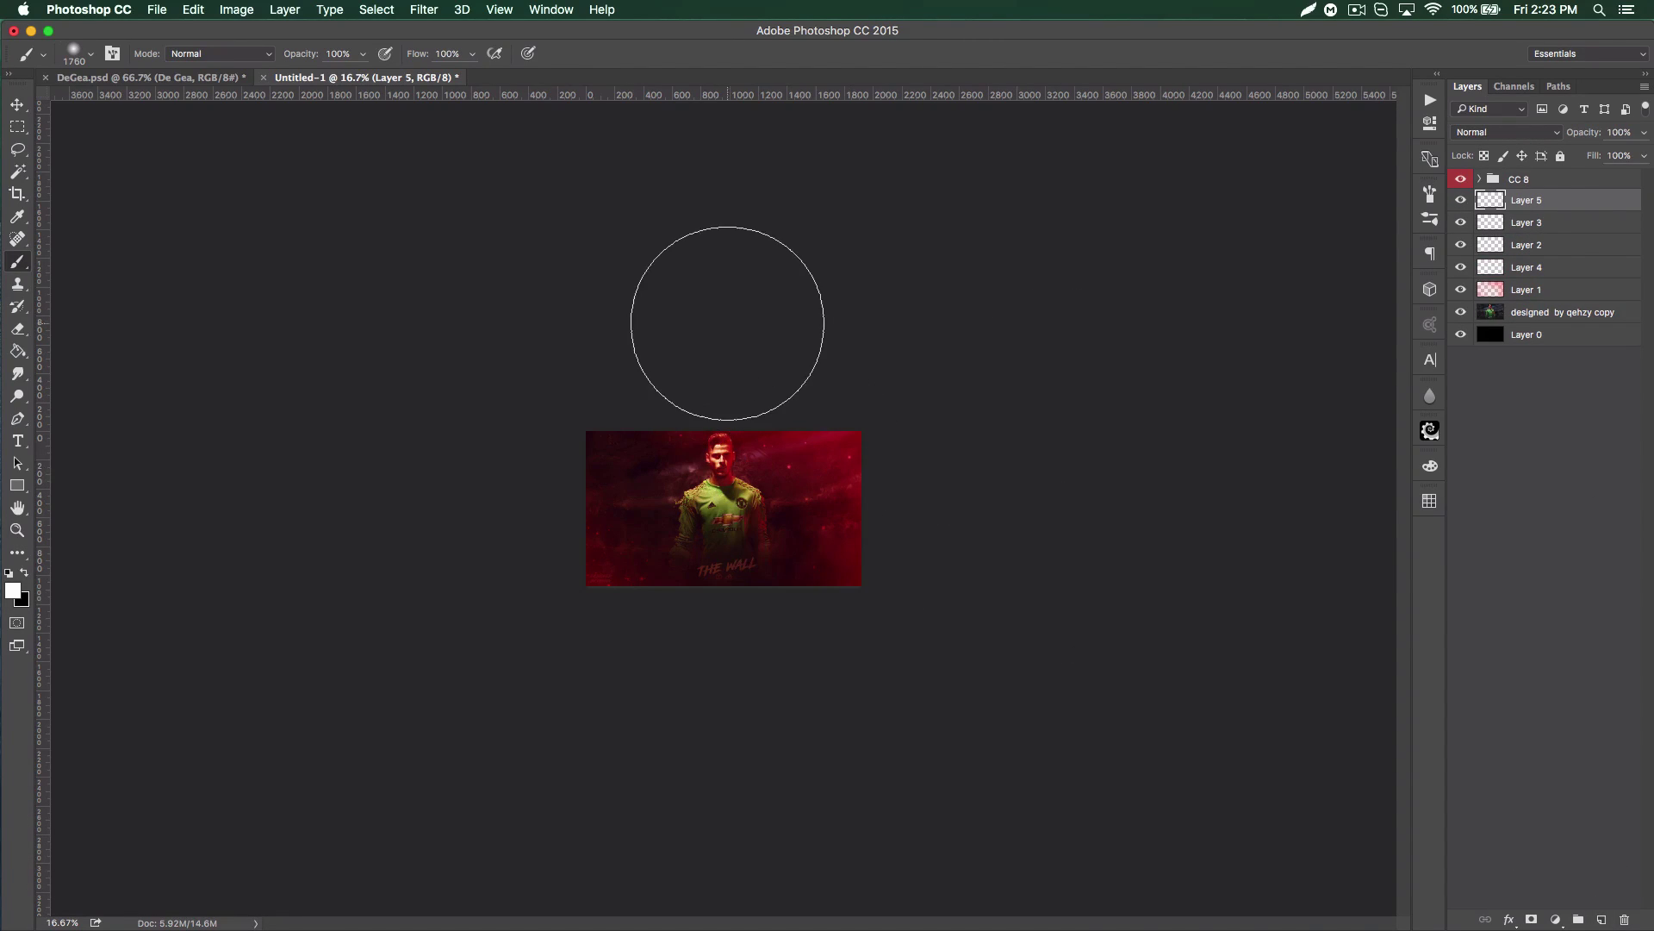
key("bracketright")
key("bracketright")
key("bracketright")
key("bracketright")
key("bracketright")
key("bracketright")
key("bracketright")
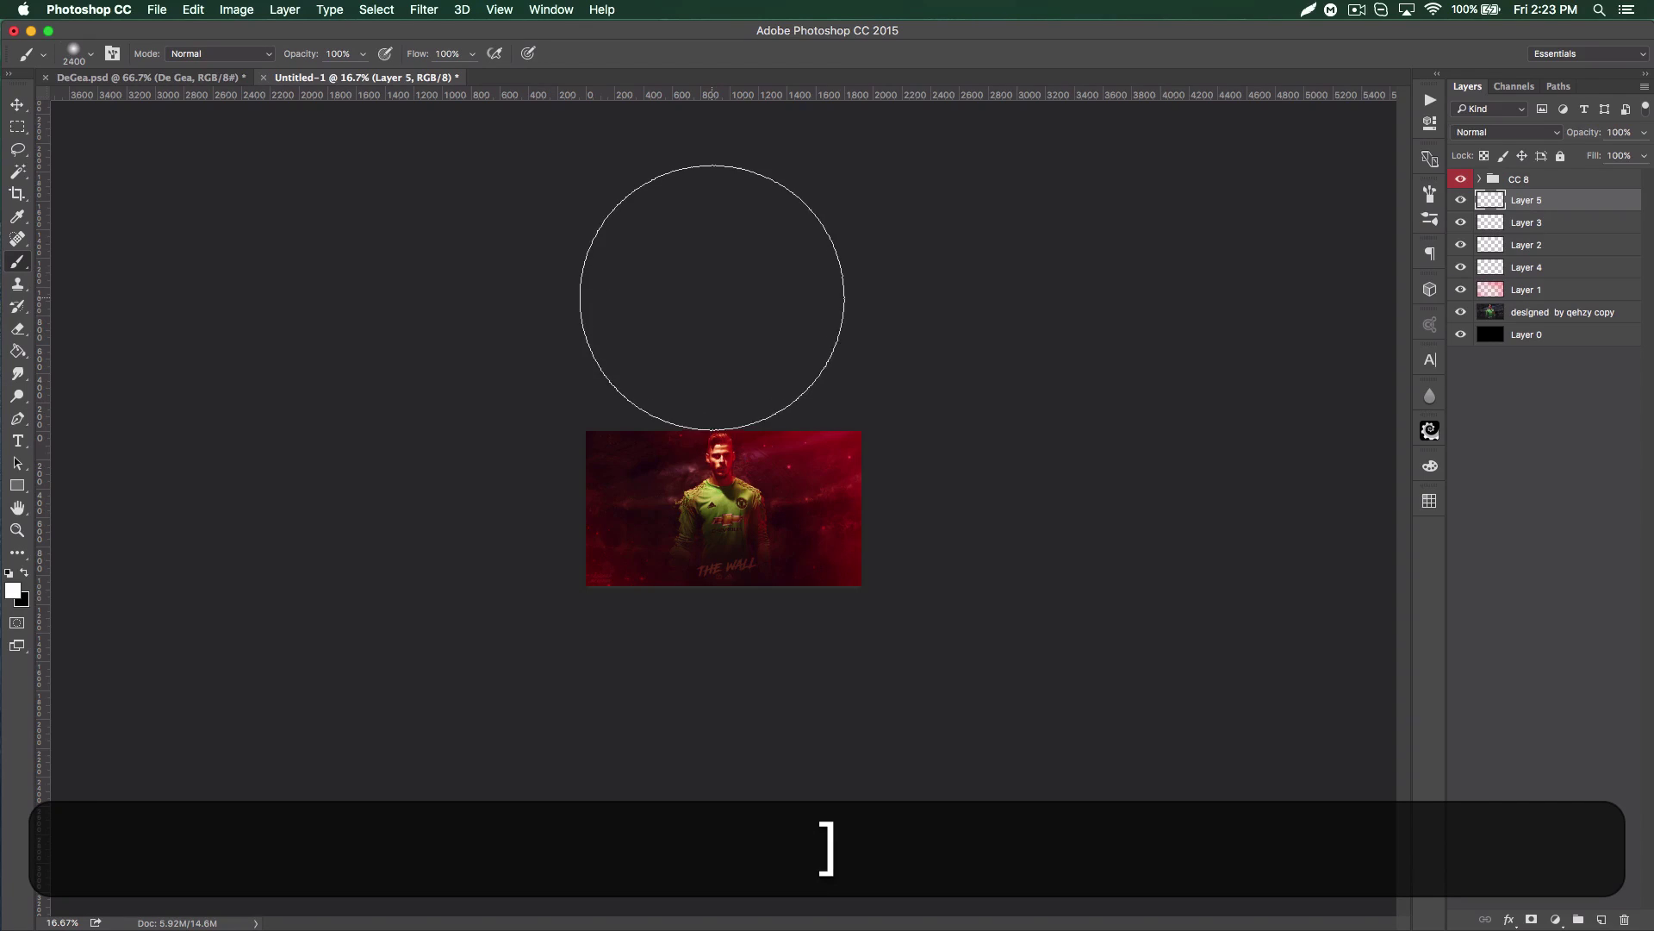
key("bracketright")
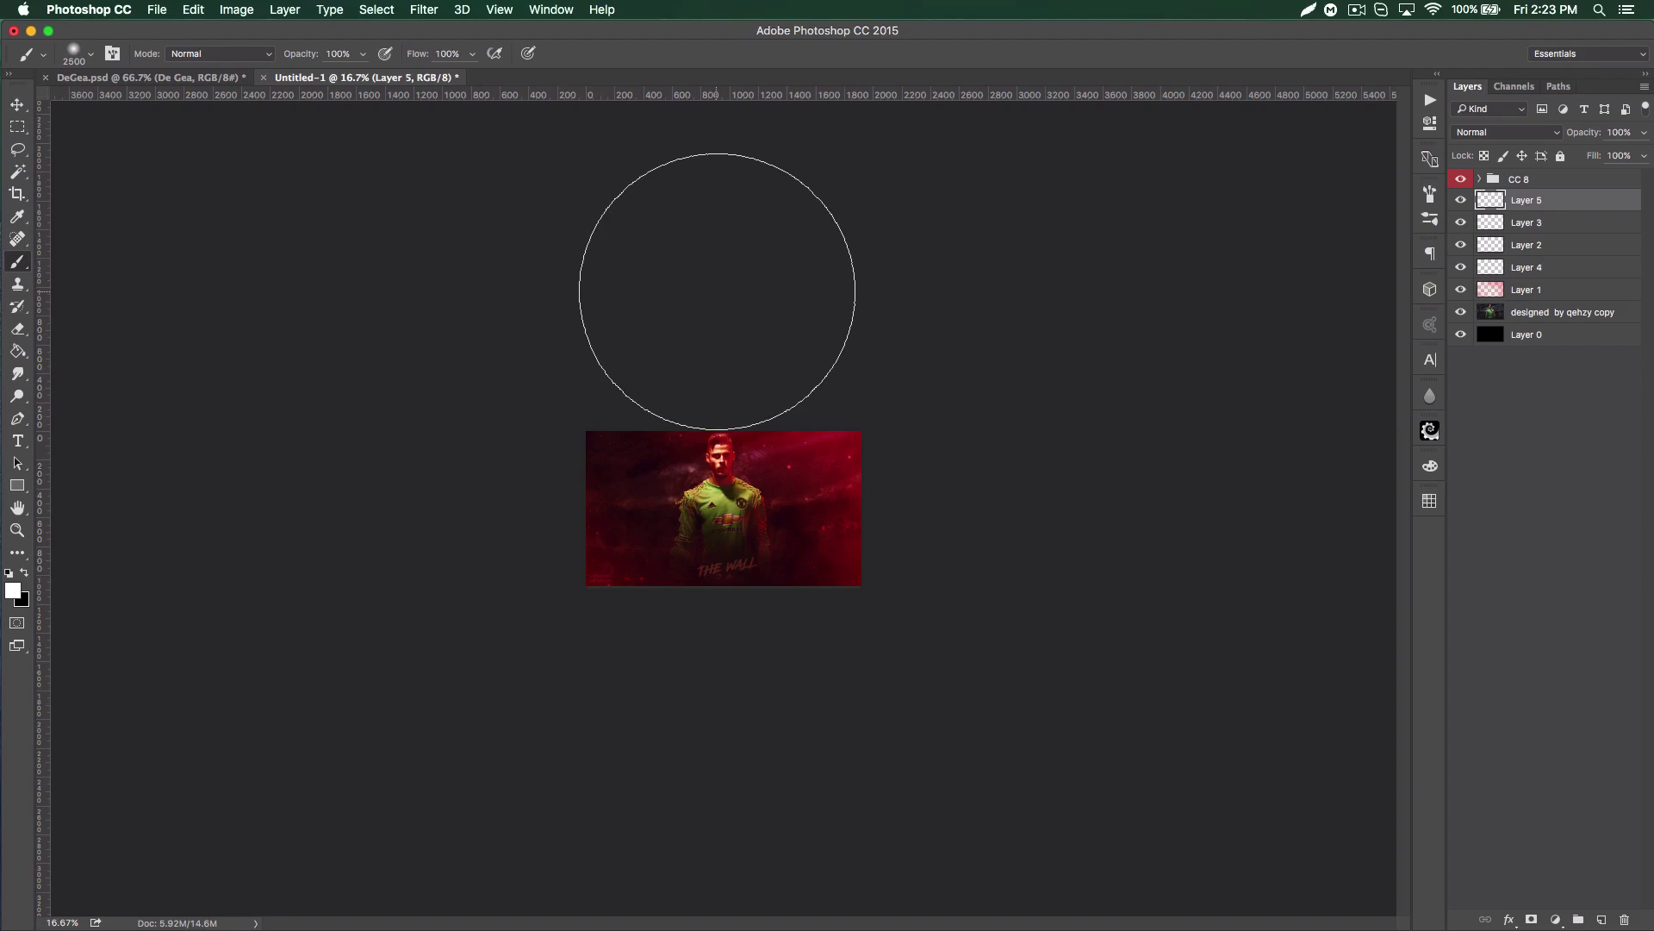
left_click(722, 291)
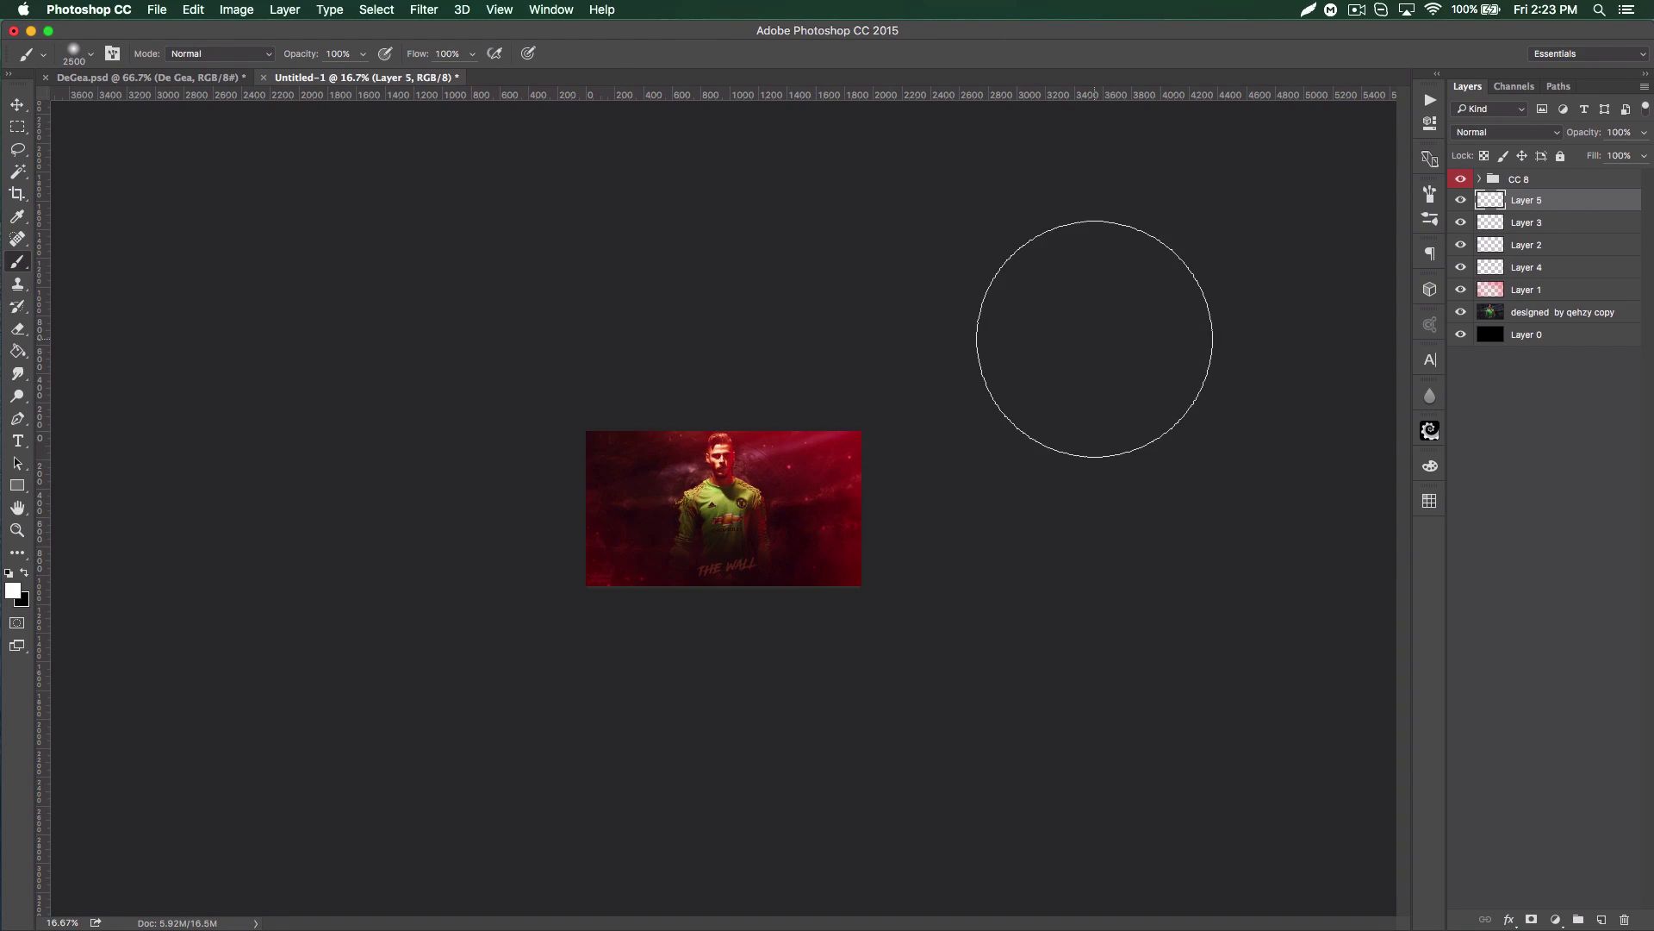
key("super+z")
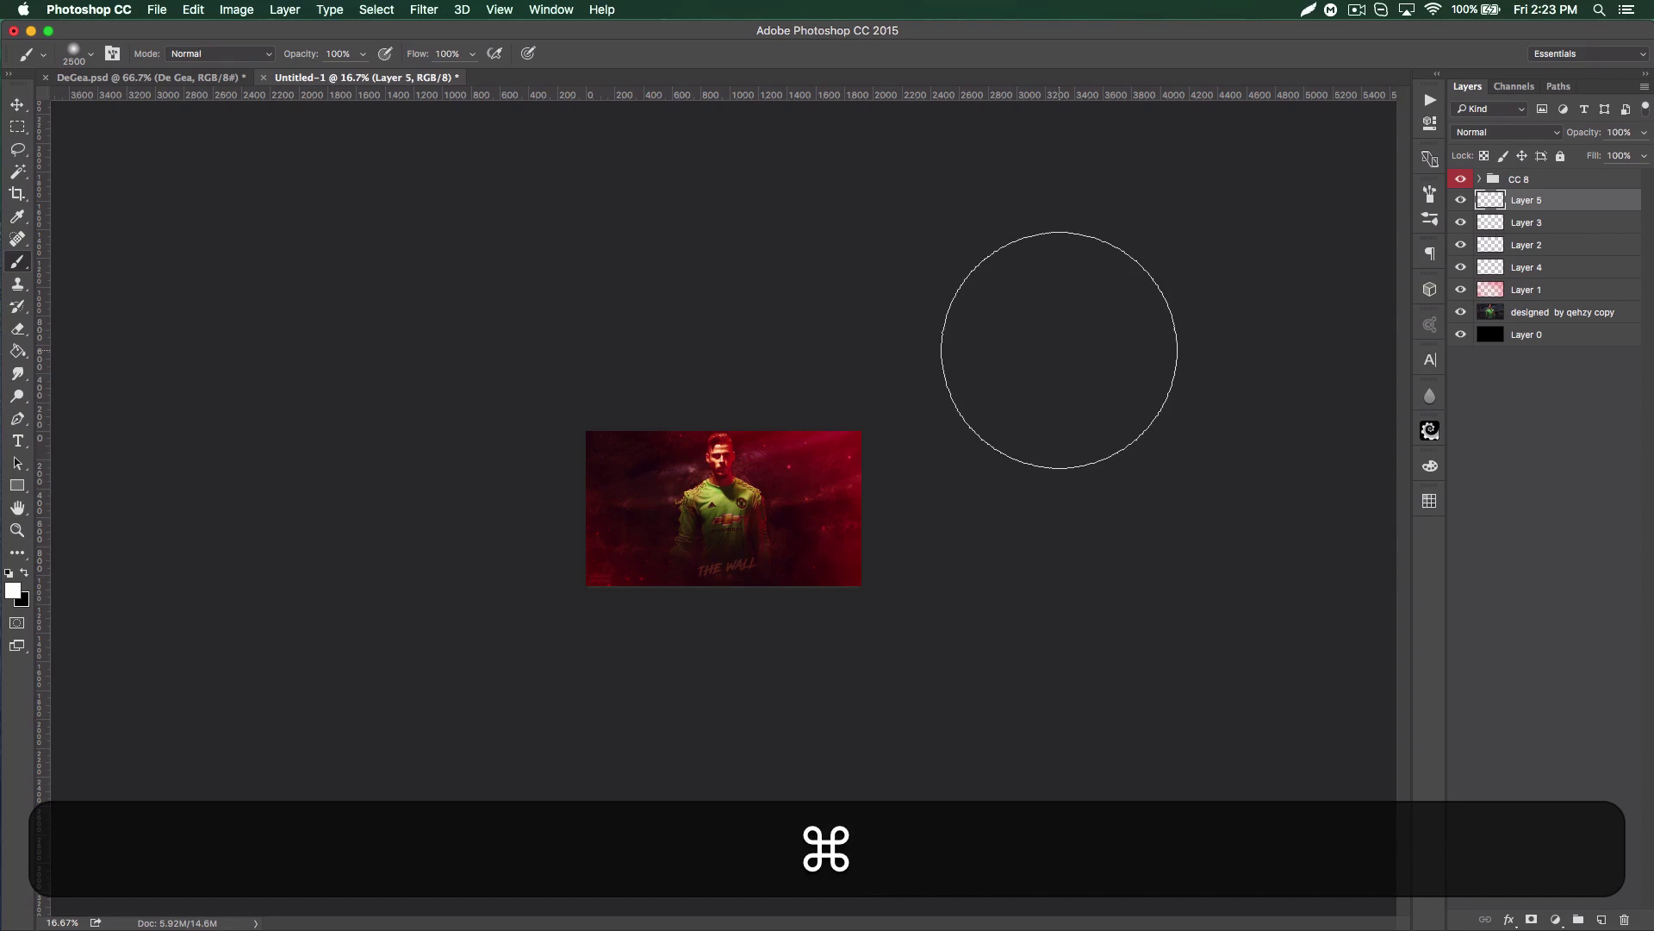
key("bracketleft")
key("bracketleft")
key("bracketleft")
key("bracketleft")
key("bracketleft")
key("bracketleft")
key("bracketleft")
key("bracketleft")
key("bracketleft")
key("bracketleft")
key("bracketleft")
key("bracketleft")
key("bracketleft")
key("bracketleft")
key("bracketleft")
key("bracketleft")
key("bracketleft")
key("bracketleft")
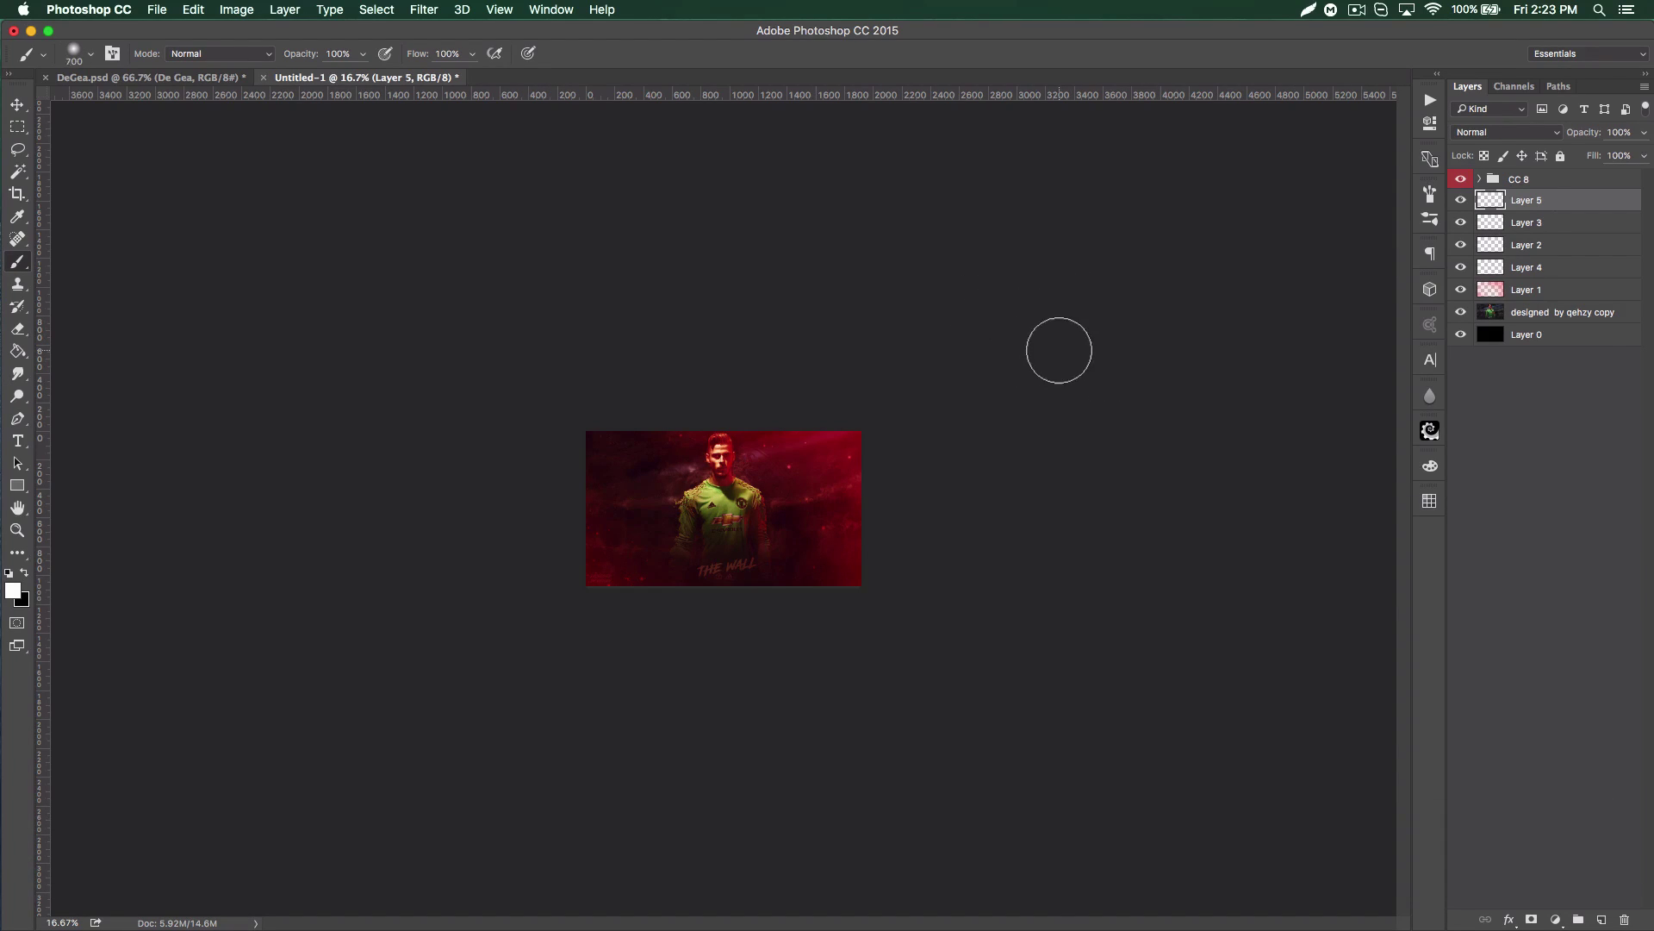
key("bracketleft")
key("bracketleft")
key("bracketleft")
key("bracketleft")
key("bracketleft")
key("bracketleft")
key("bracketleft")
key("bracketleft")
key("bracketleft")
key("bracketleft")
- Zoom to 33.33%, shrink the brush to 90, and undo a trial bokeh-dot stroke
key("super+equal")
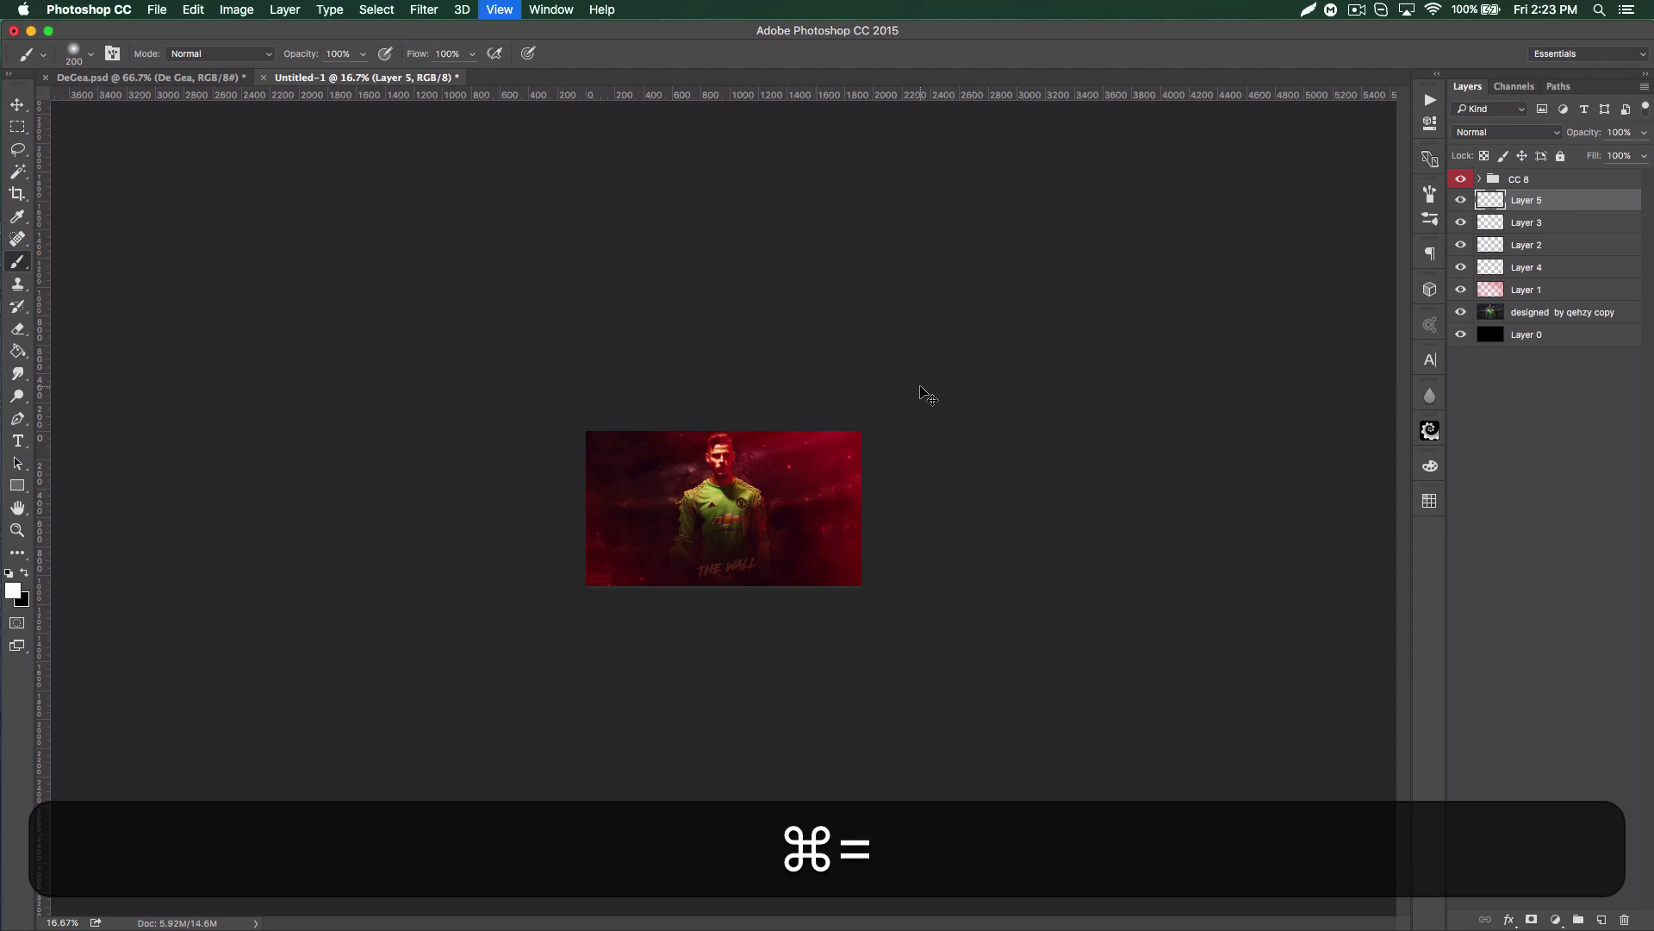
key("super+equal")
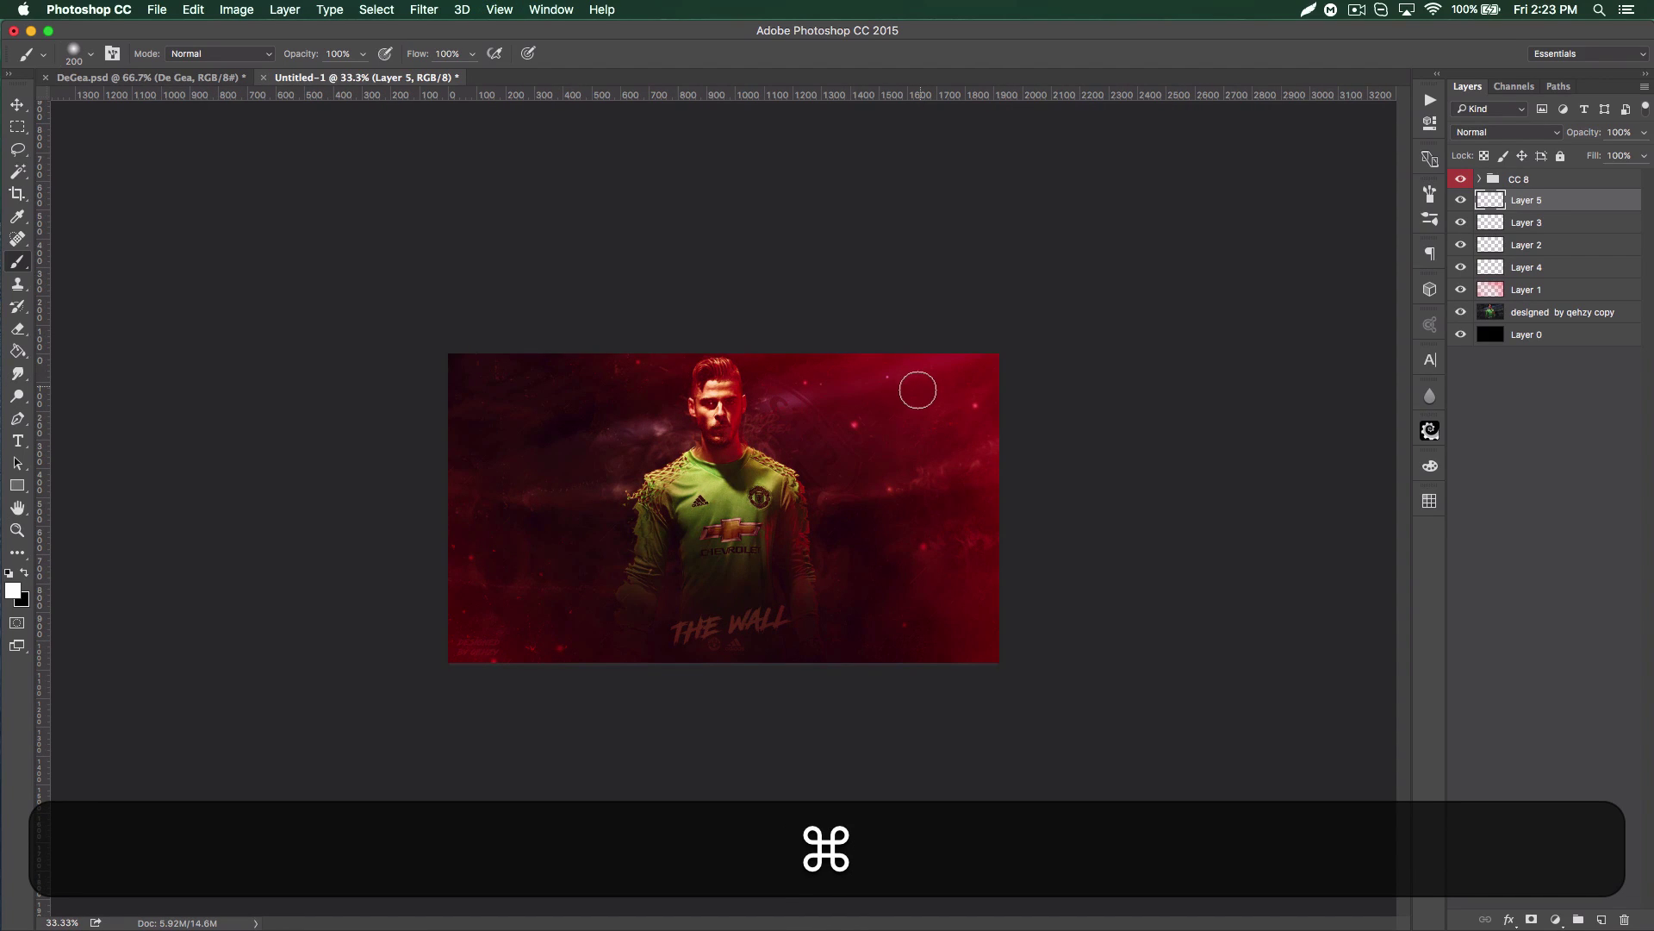
key("bracketleft")
key("bracketleft")
key("bracketleft")
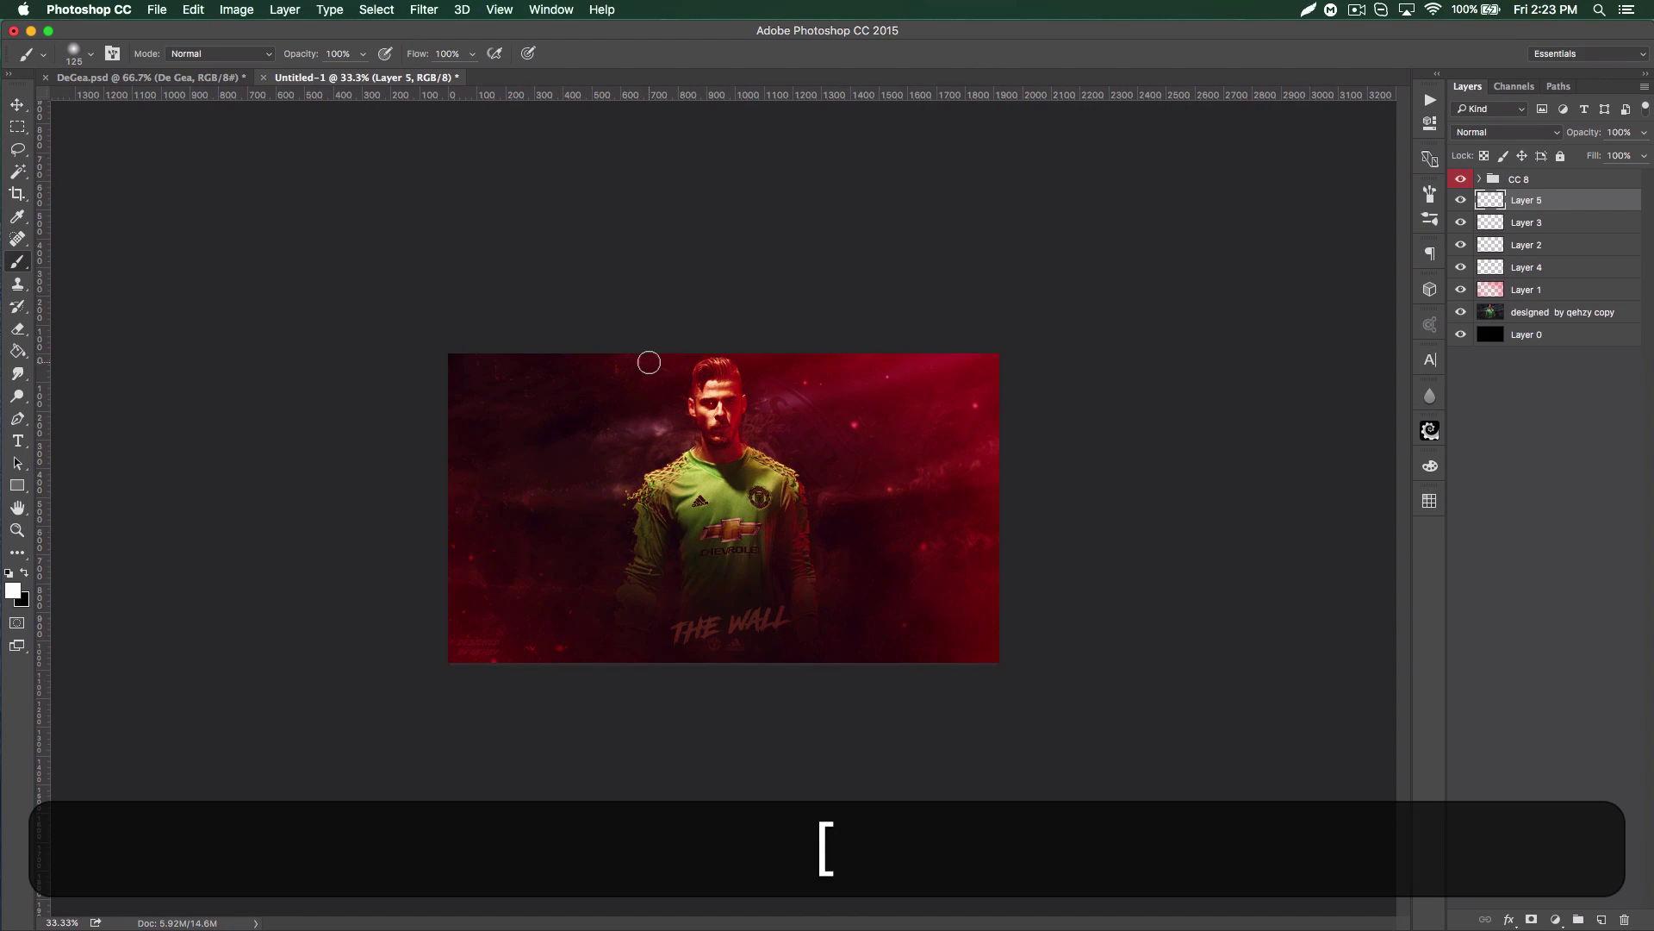
key("bracketleft")
key("bracketleft")
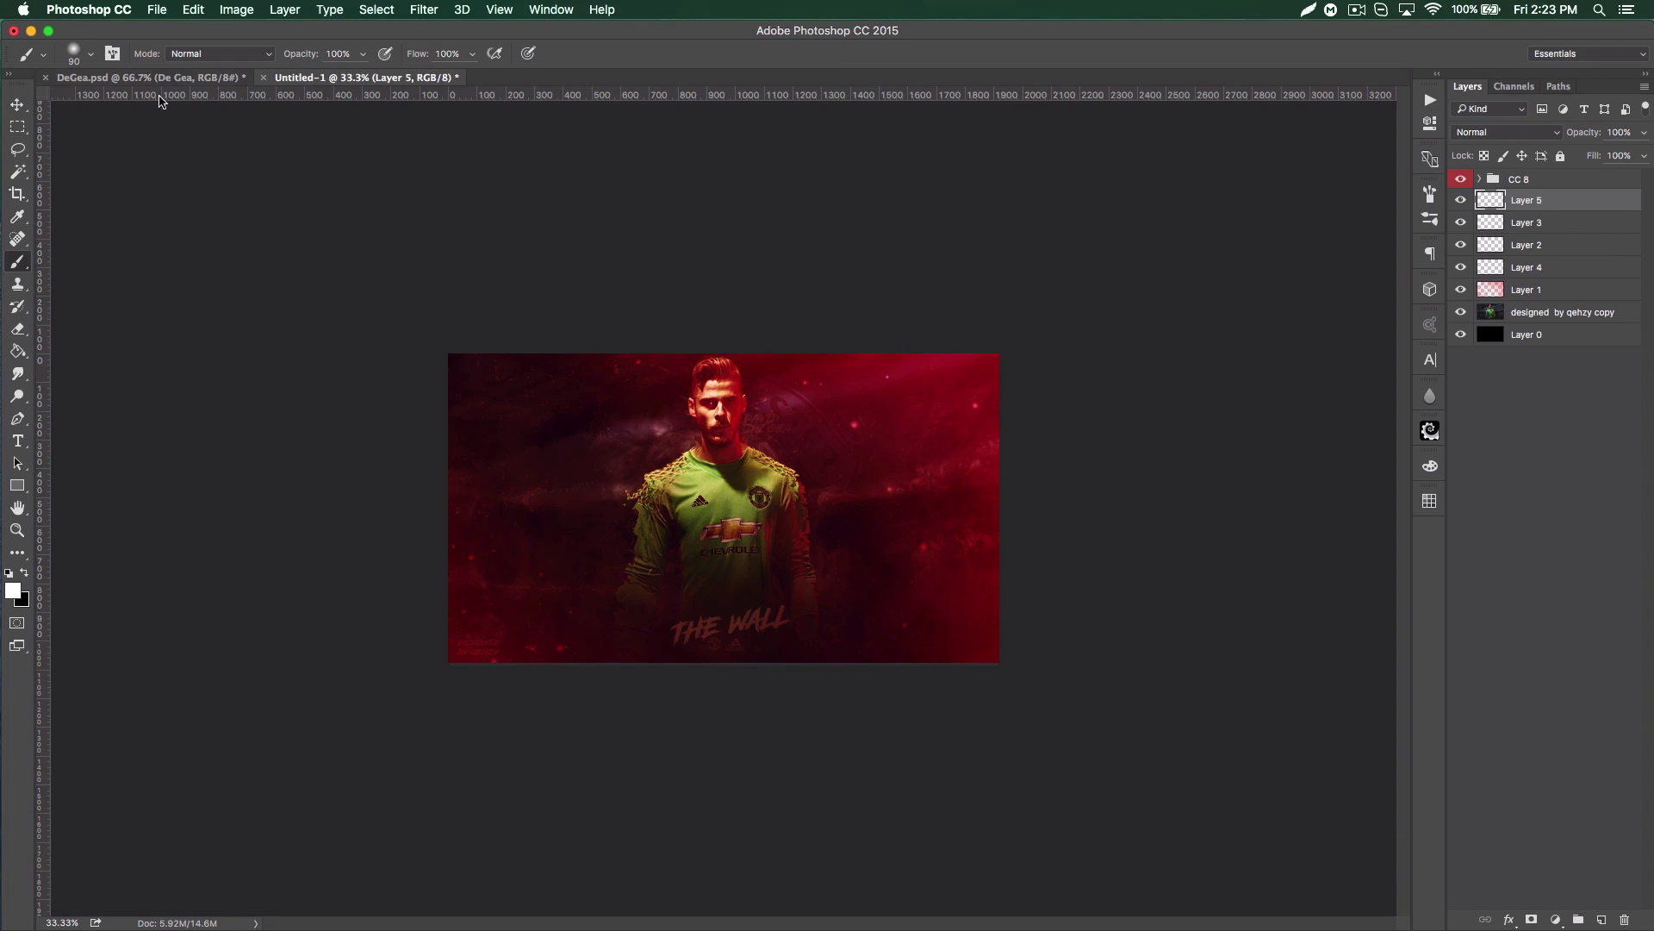
mouse_move(622, 328)
left_mouse_down()
mouse_move(466, 390)
mouse_move(410, 433)
left_mouse_up()
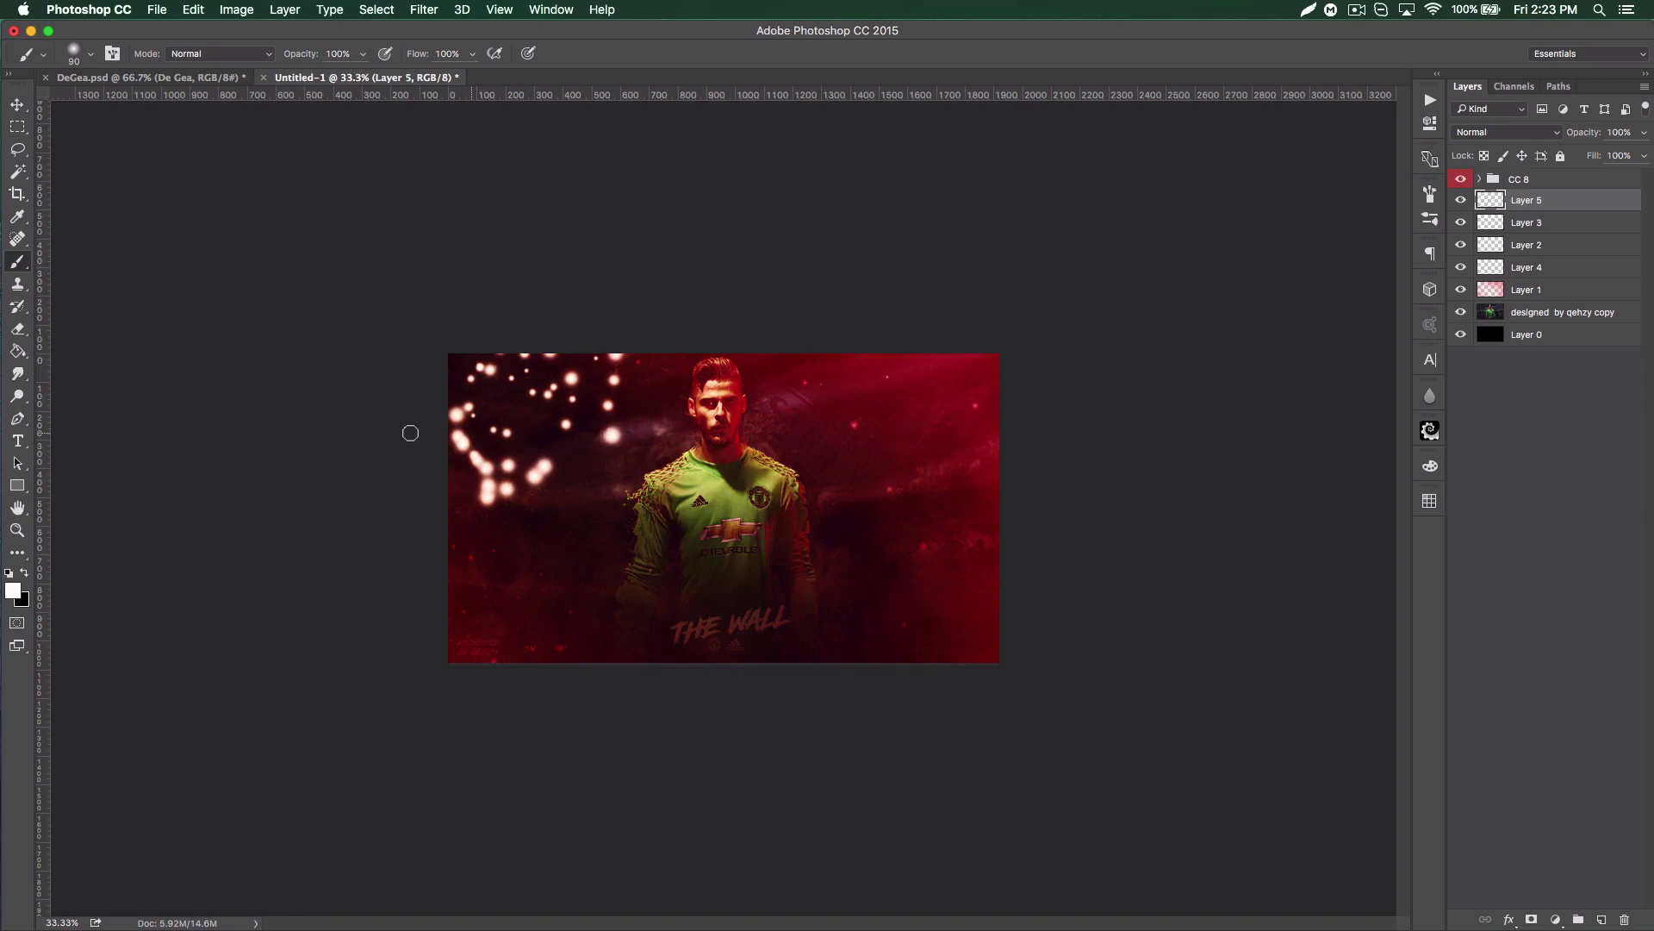
key("ctrl+z")
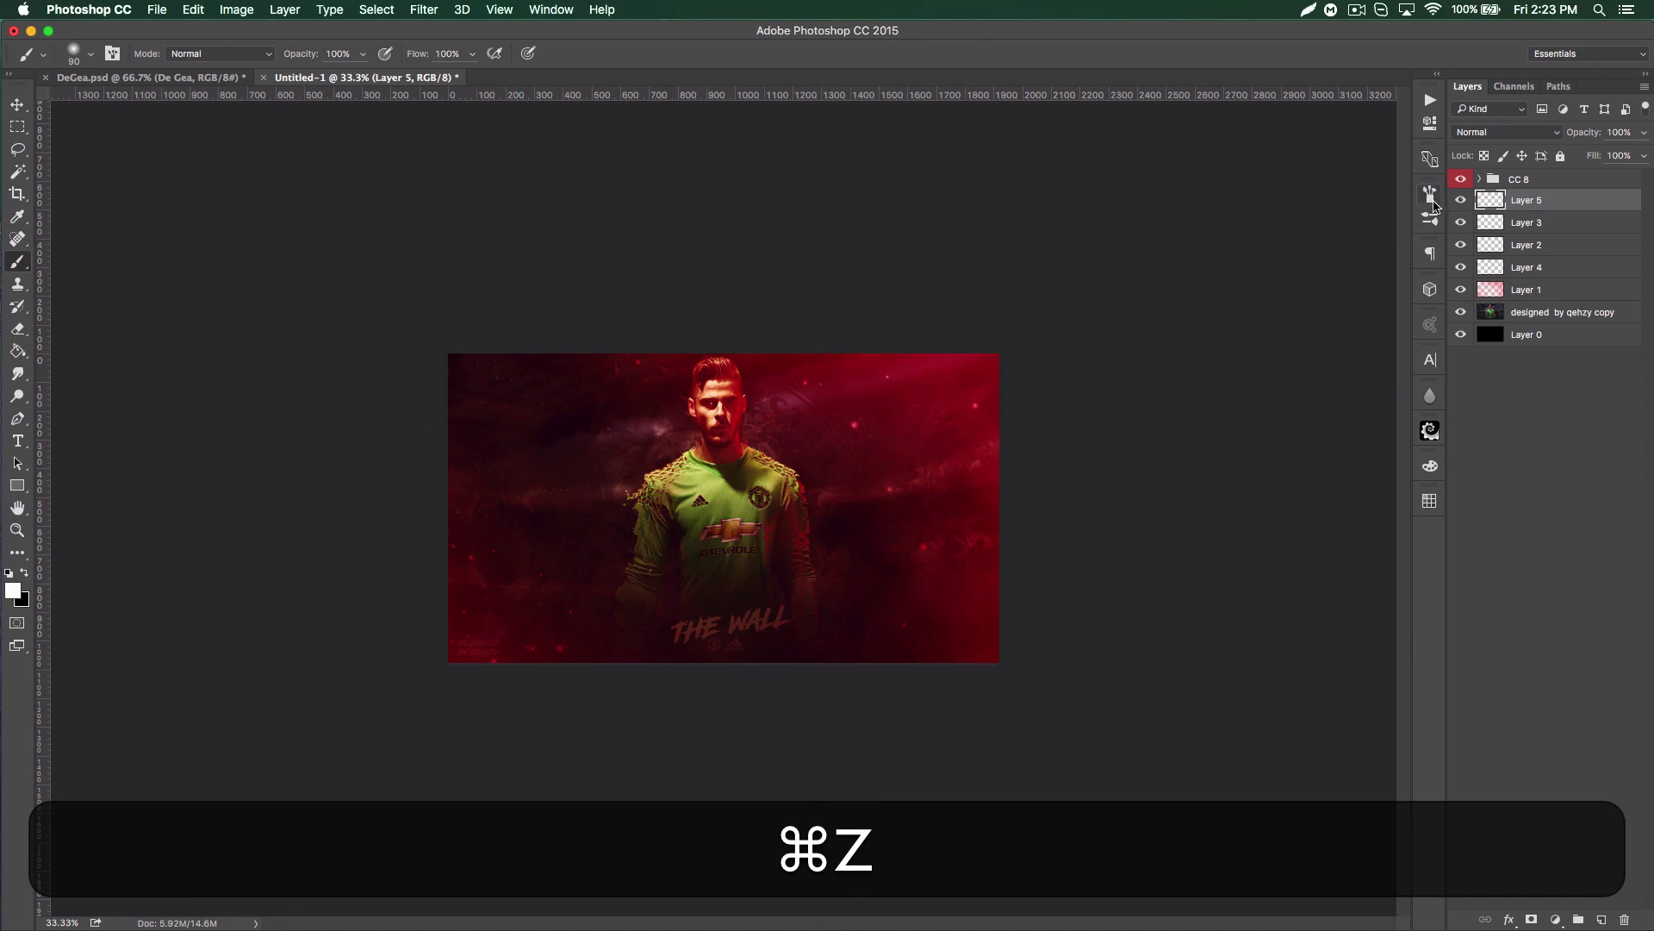
- Turn off Scattering and Shape Dynamics in the Brush panel
left_click(1430, 194)
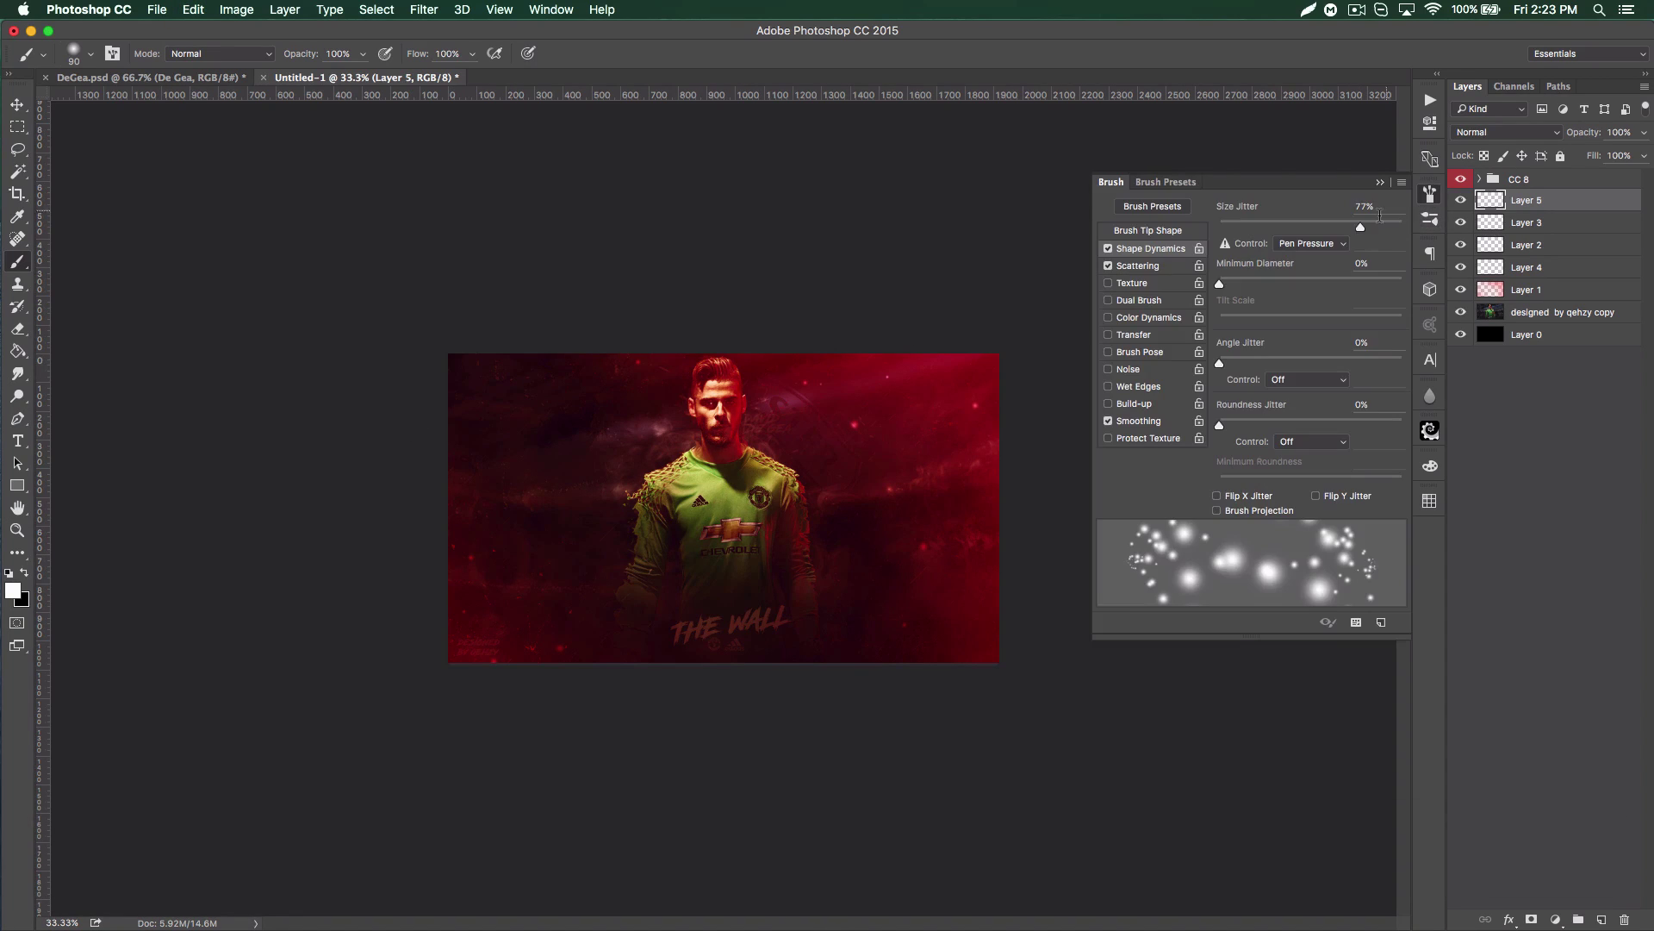
left_click(1109, 266)
left_click(1109, 249)
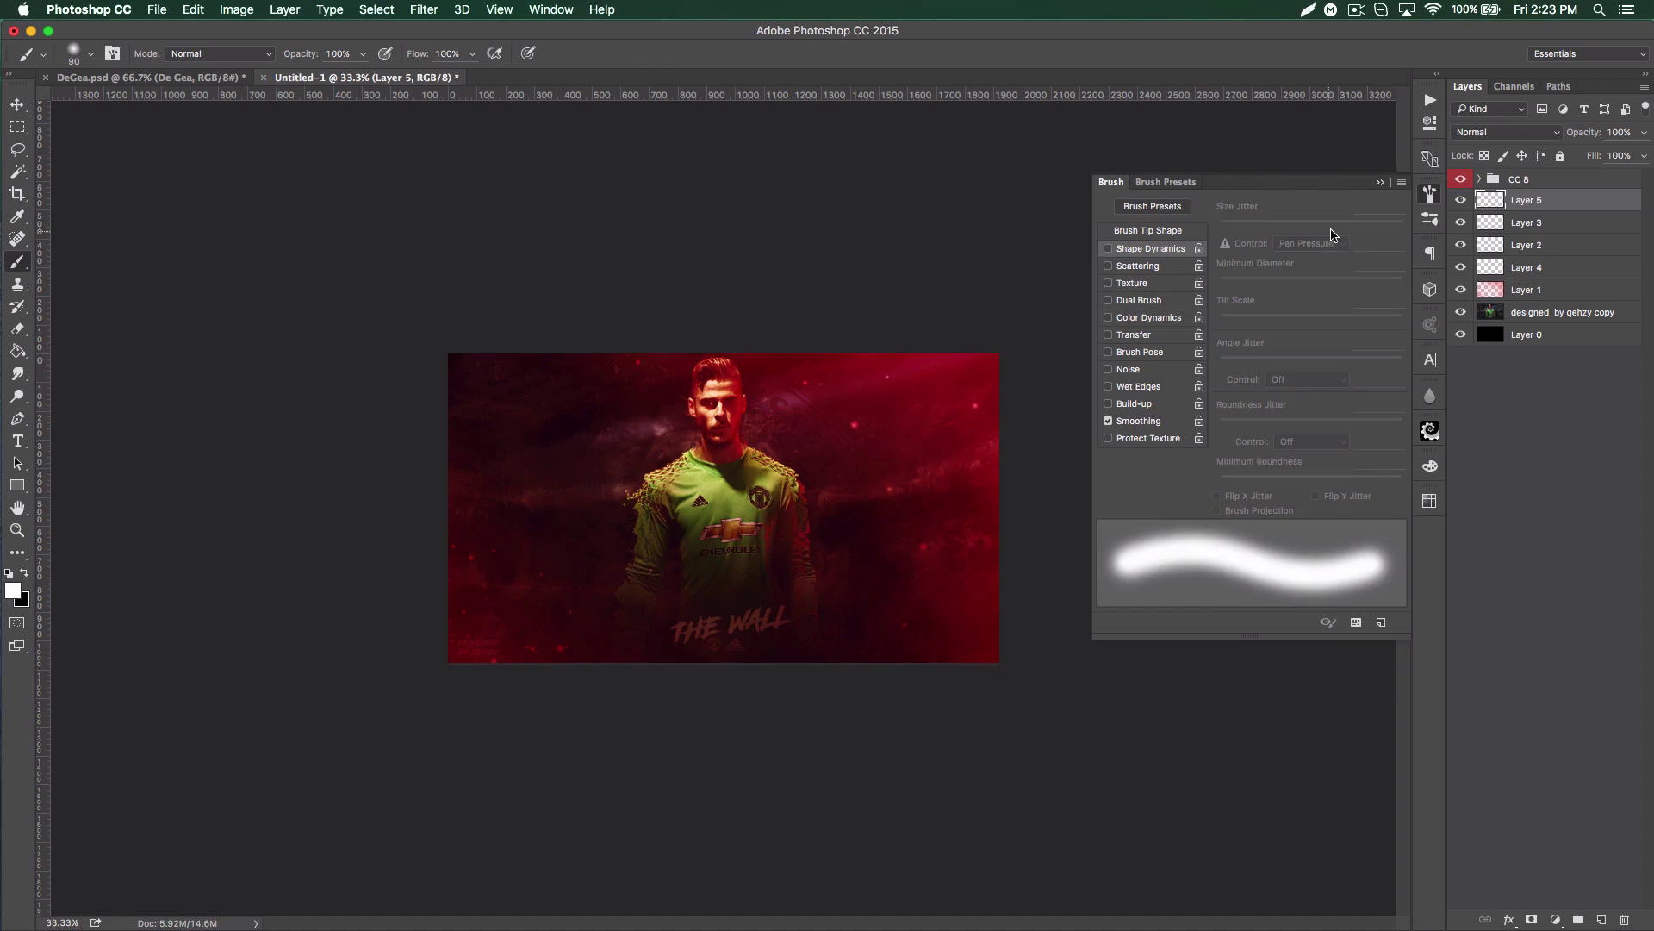
left_click(1378, 185)
- Paint white streaks fanning from the top centre toward the lower left and bottom
left_click_drag(625, 346, 398, 455)
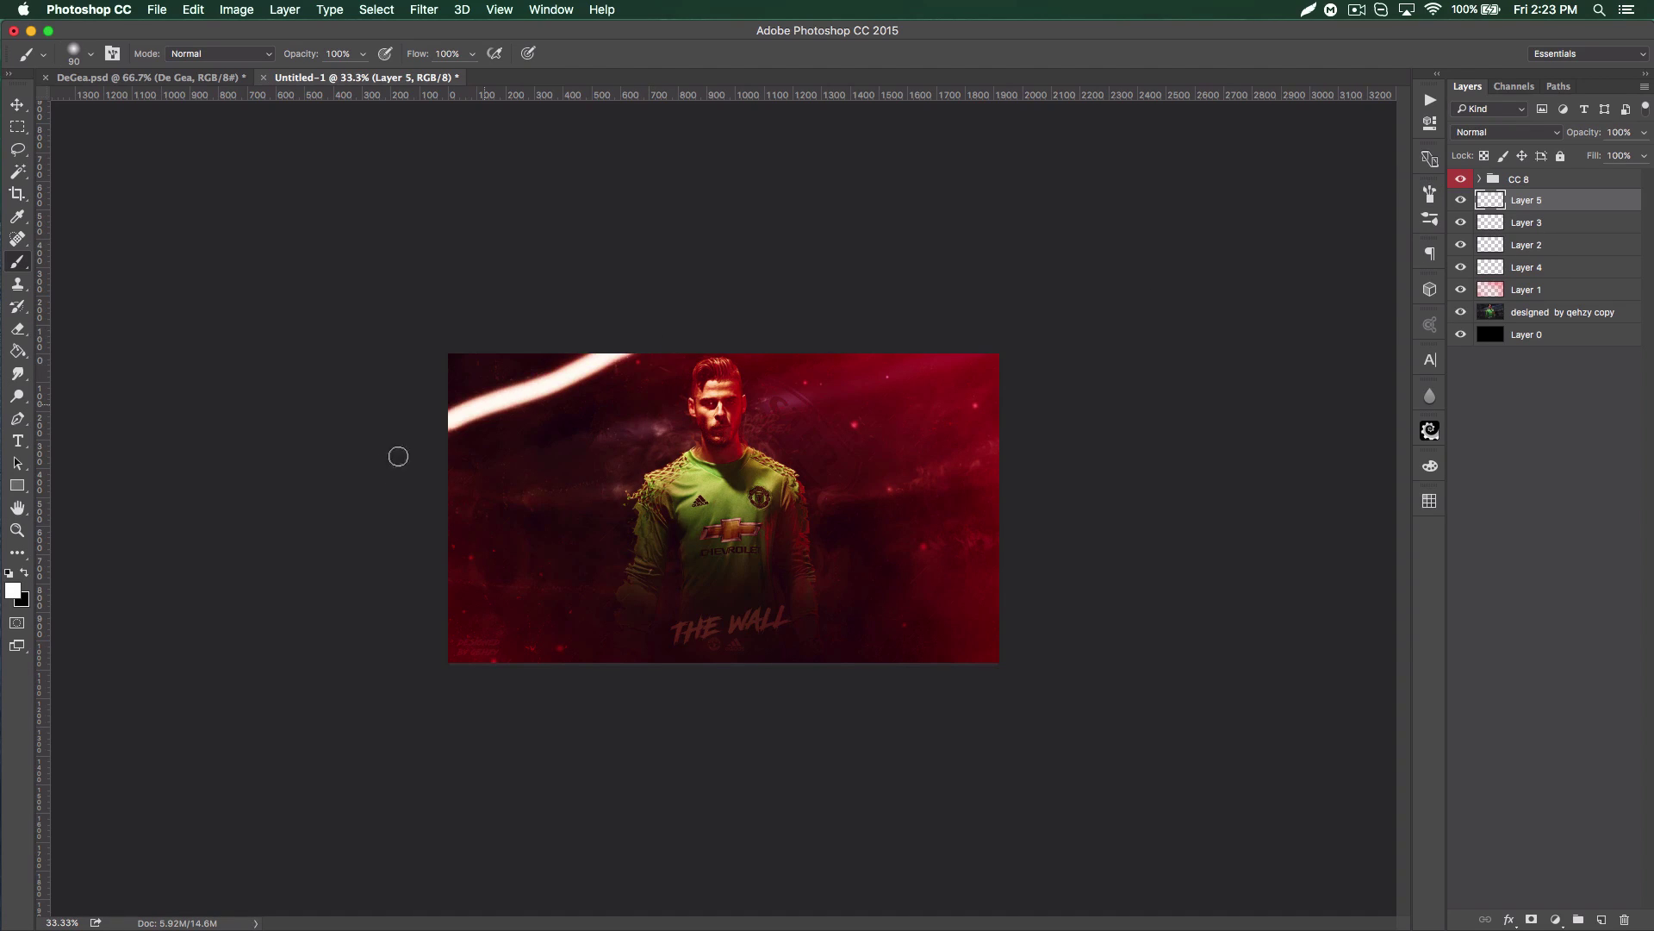
mouse_move(716, 331)
left_mouse_down()
mouse_move(550, 514)
mouse_move(351, 631)
left_mouse_up()
mouse_move(809, 306)
left_mouse_down()
mouse_move(681, 517)
mouse_move(592, 724)
left_mouse_up()
key("super+z")
left_click_drag(727, 367, 642, 678)
mouse_move(746, 336)
left_mouse_down()
mouse_move(749, 379)
mouse_move(883, 712)
left_mouse_up()
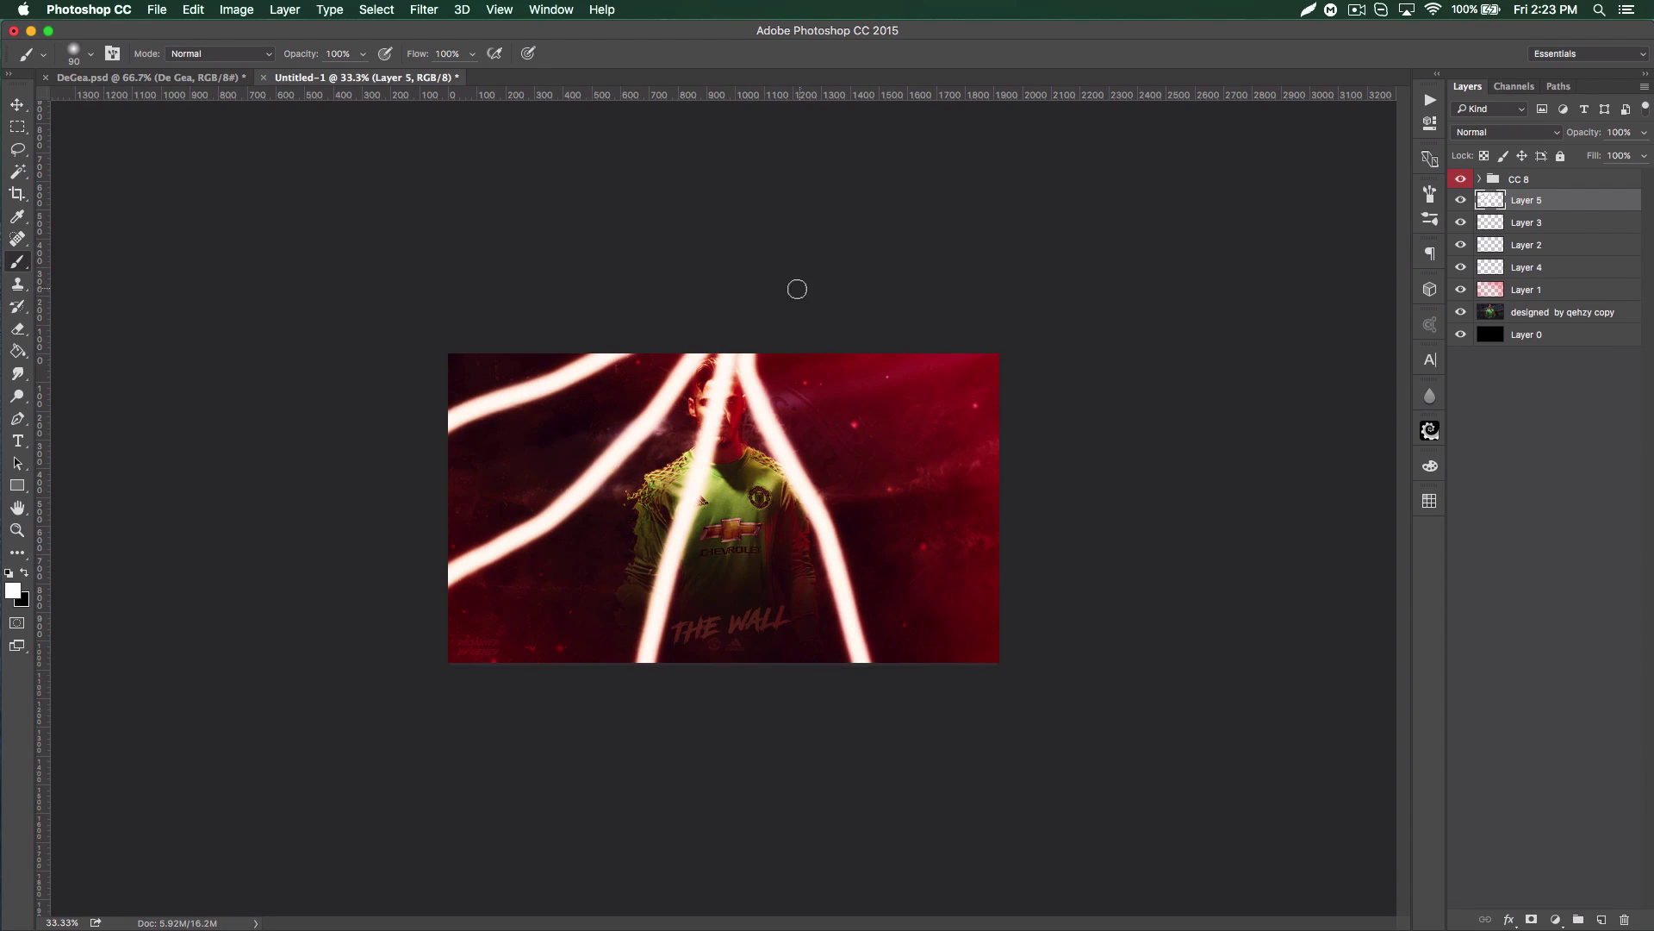
left_click(775, 359)
- Paint two more streaks toward the right edge and stretch Layer 5's streaks slightly taller
left_click_drag(809, 379, 1085, 651)
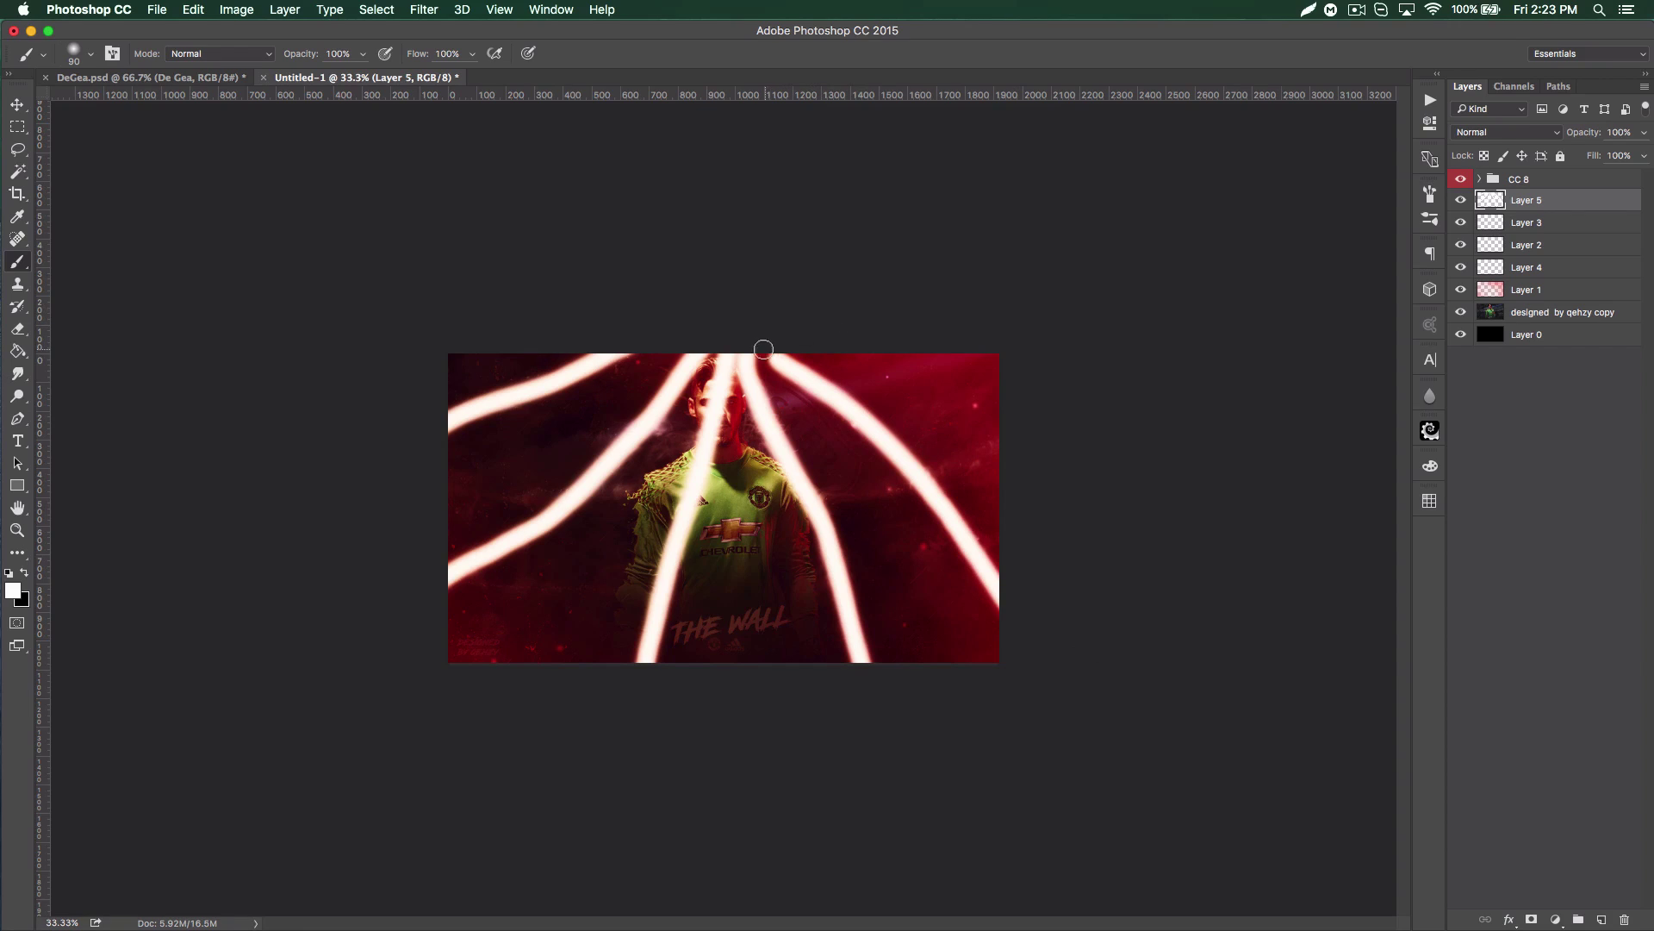
left_click_drag(756, 350, 1270, 452)
key("super+t")
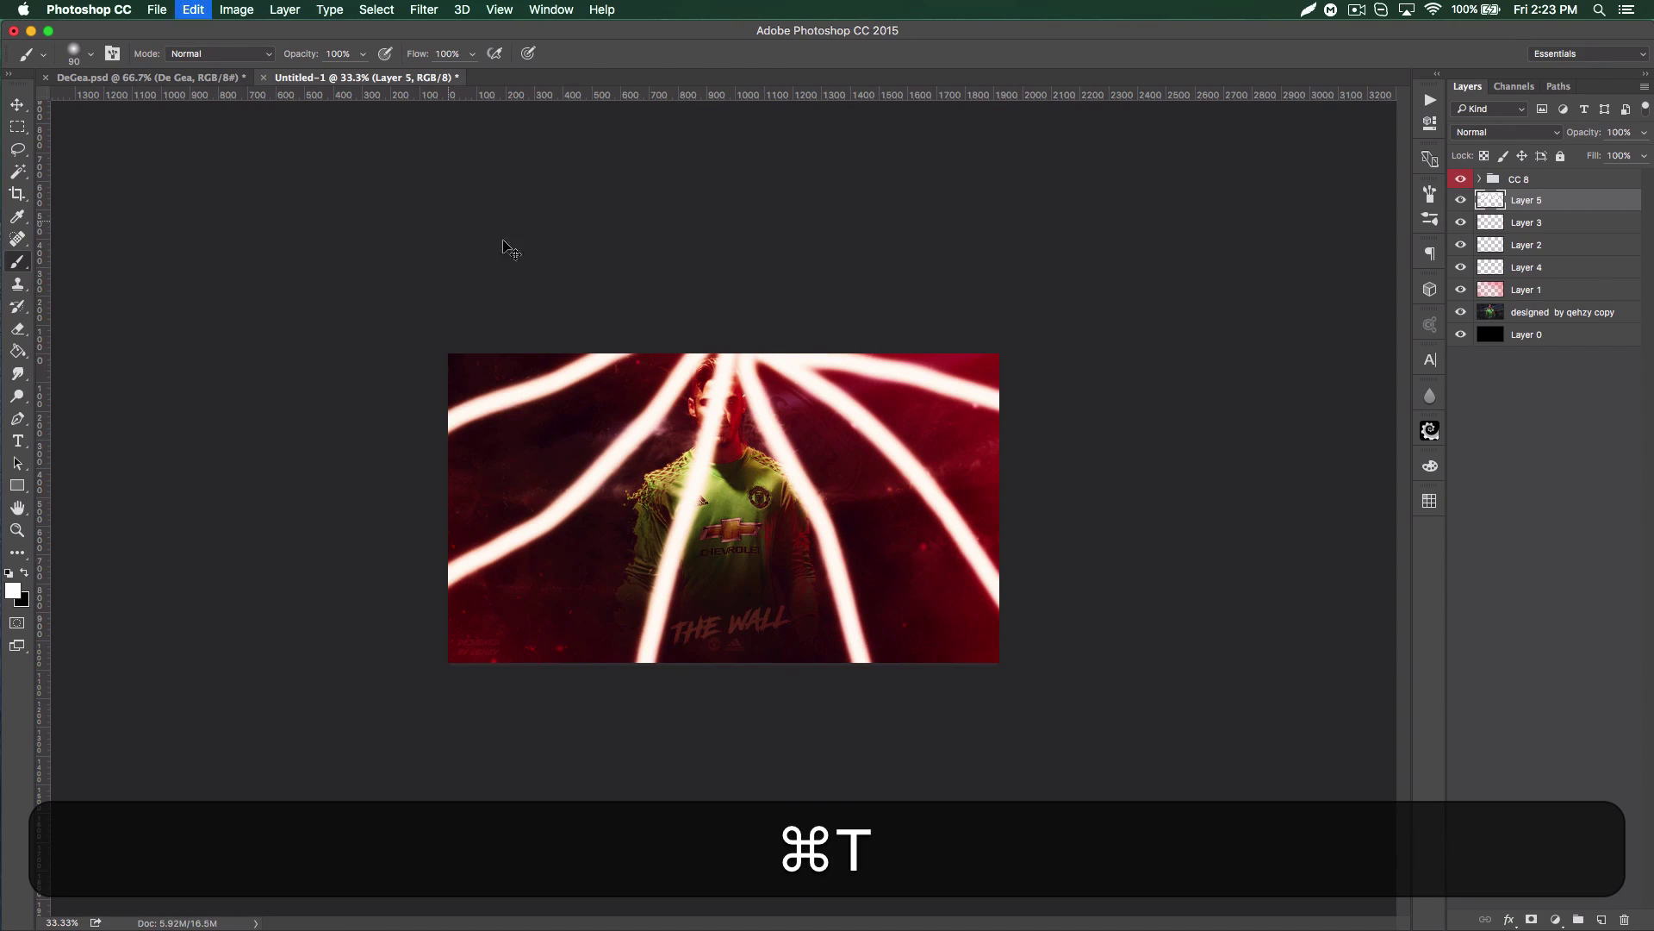
left_click_drag(724, 353, 723, 339)
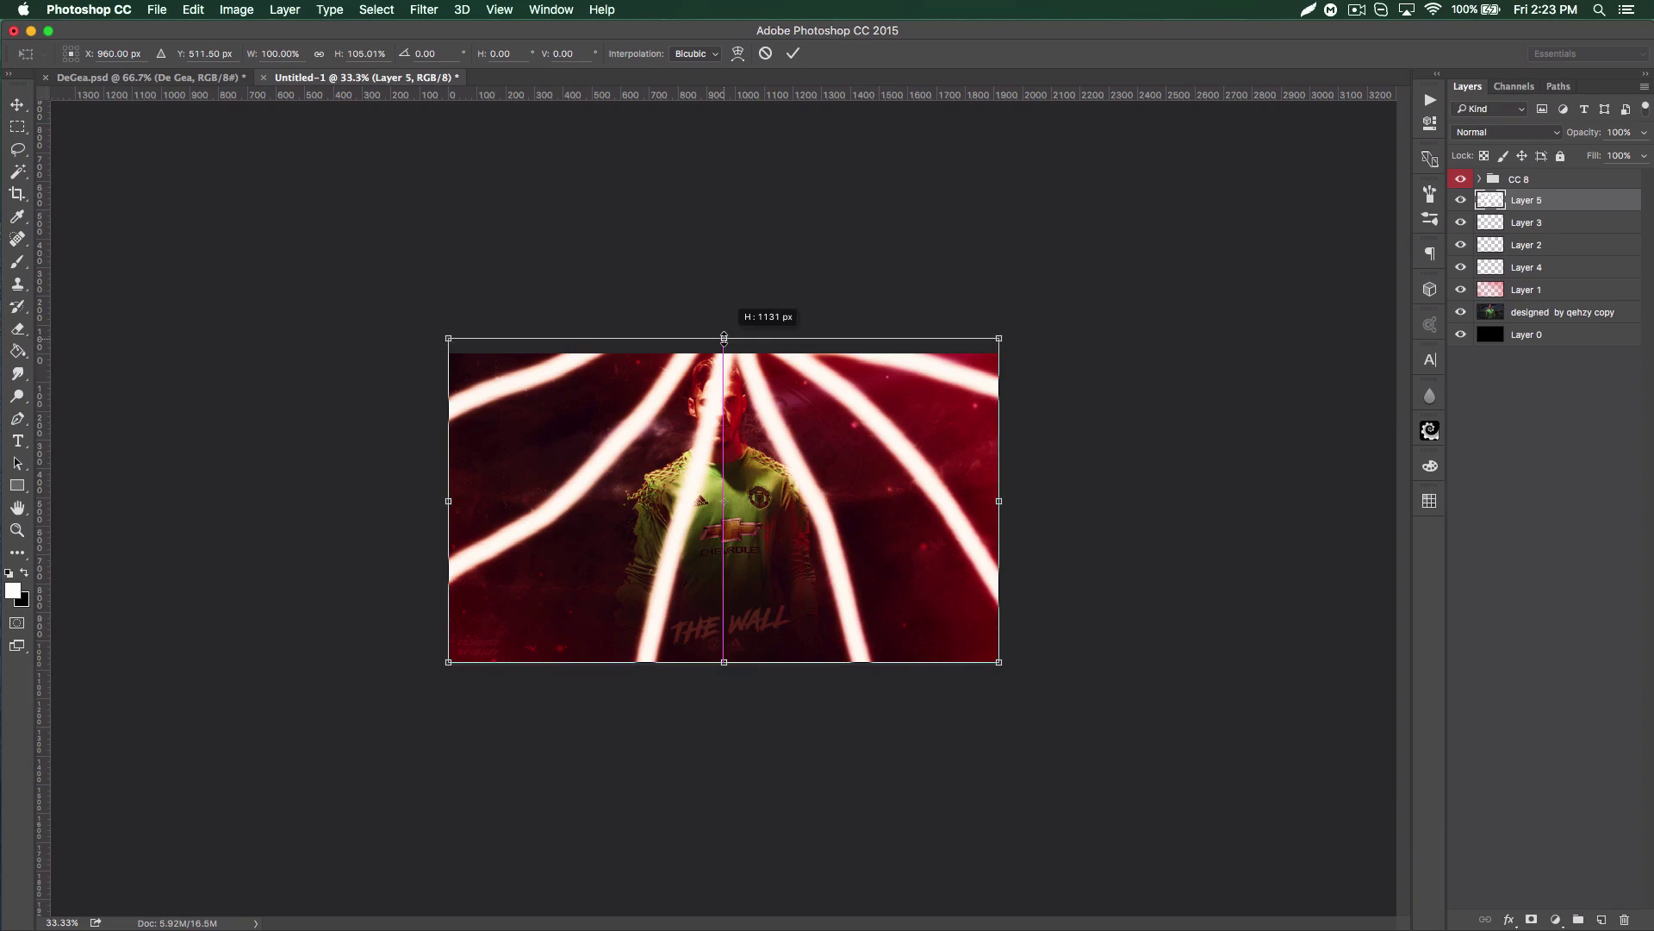
key("Return")
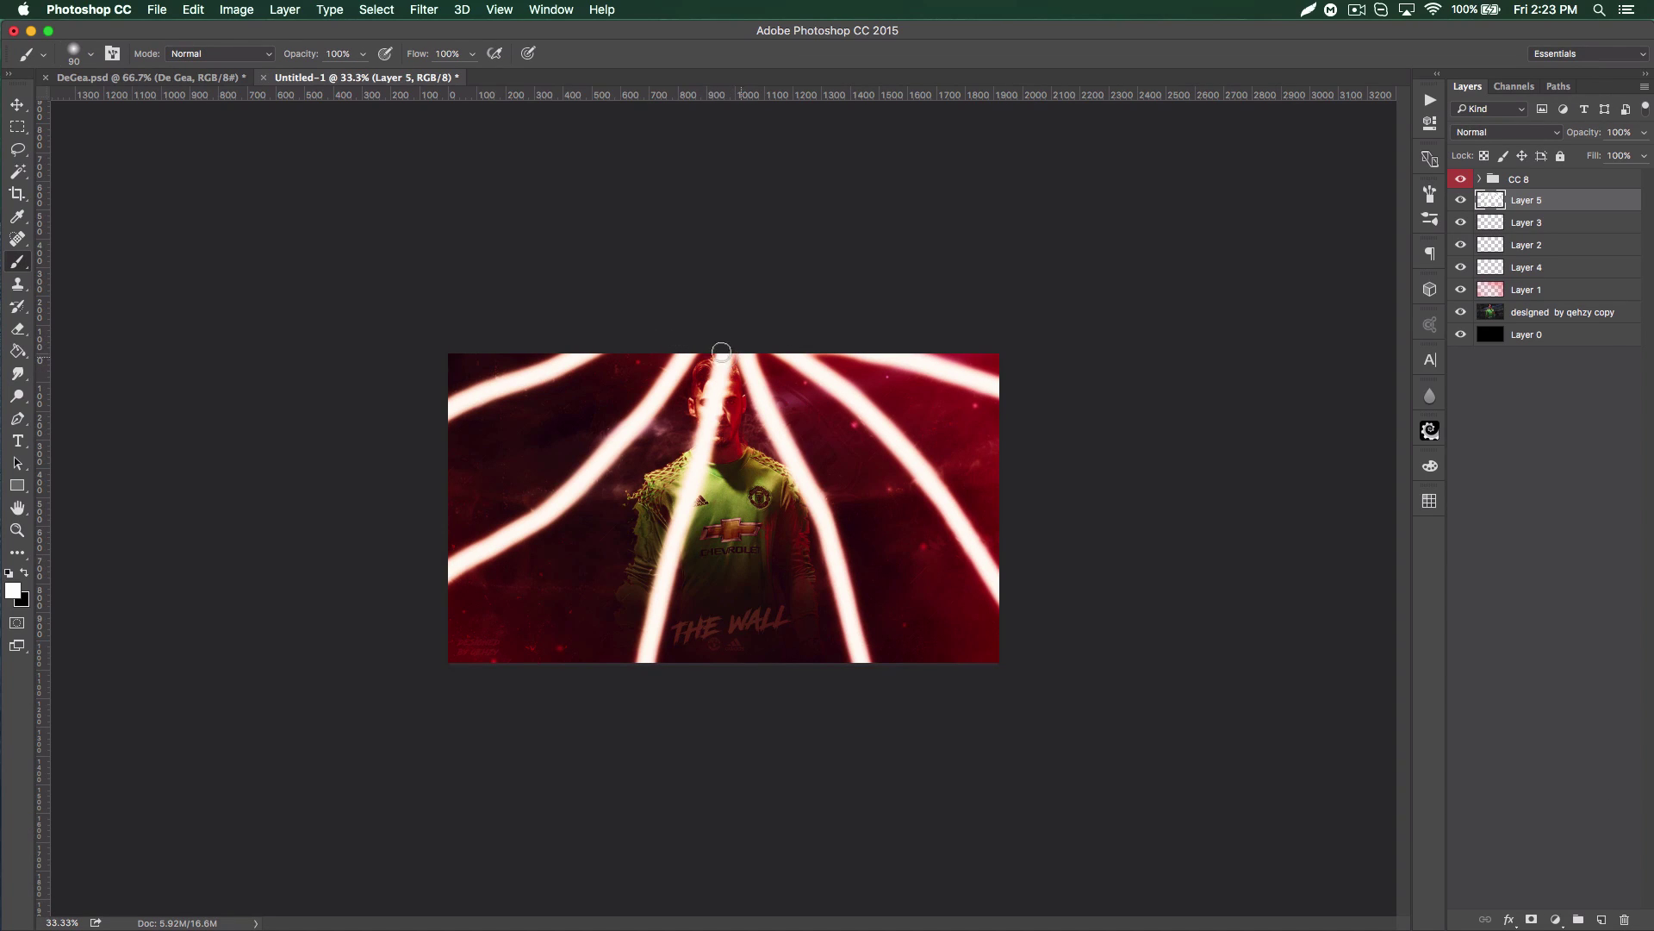
- Apply a Gaussian Blur of about 28.9 px radius to the streaks
left_click(424, 9)
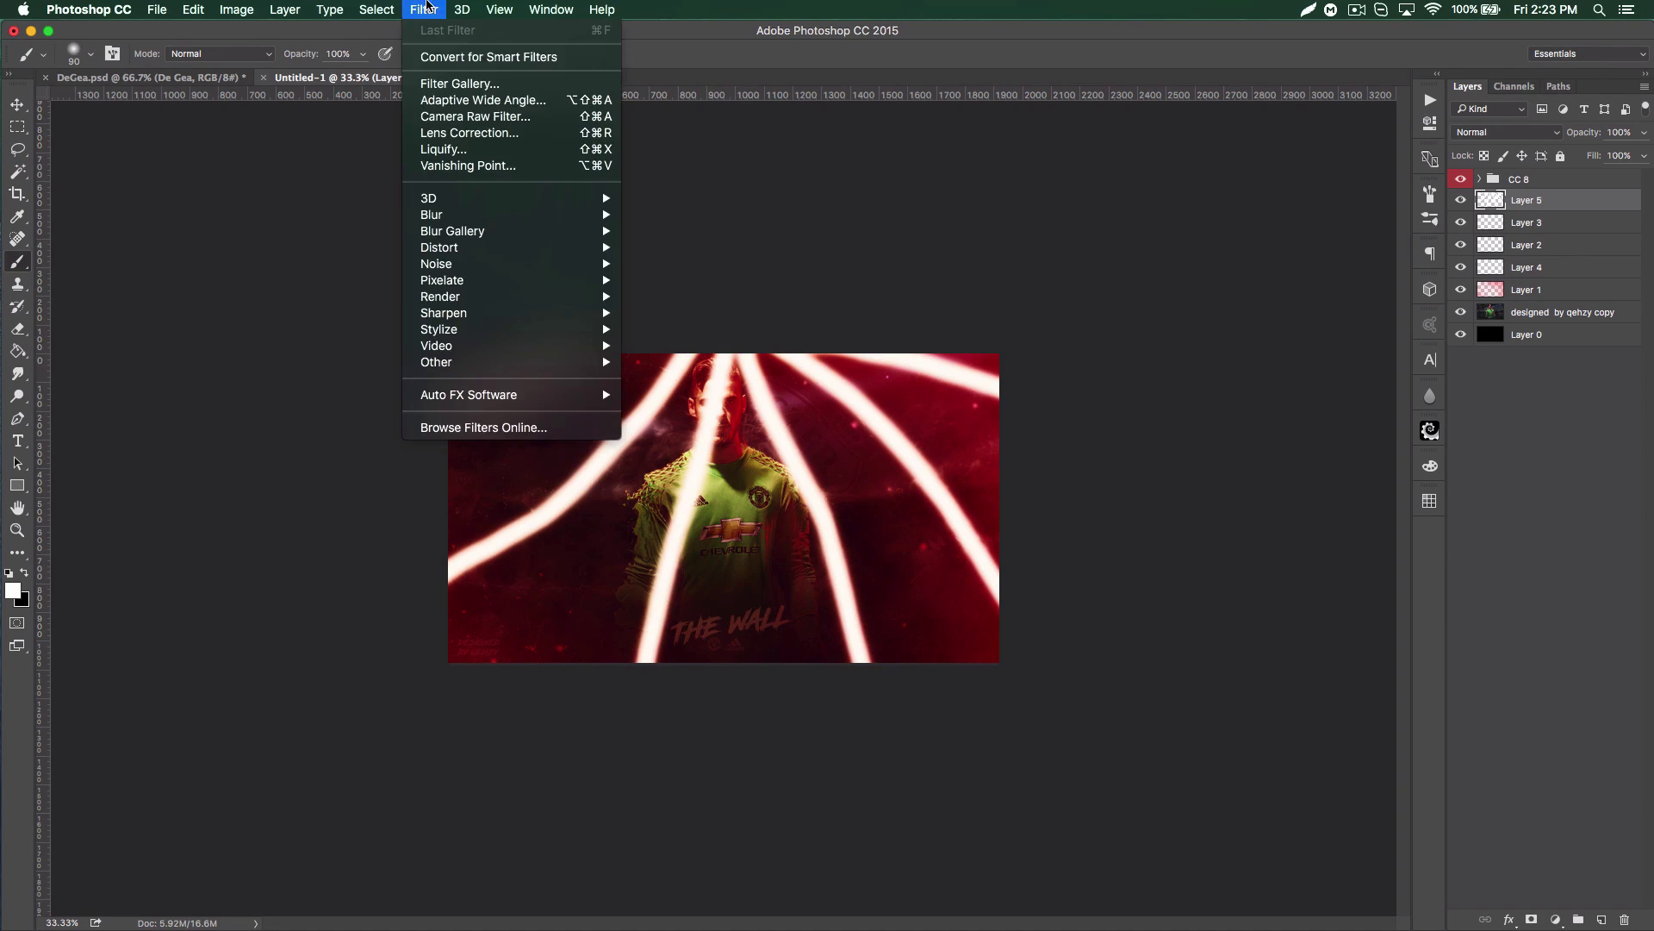
mouse_move(595, 216)
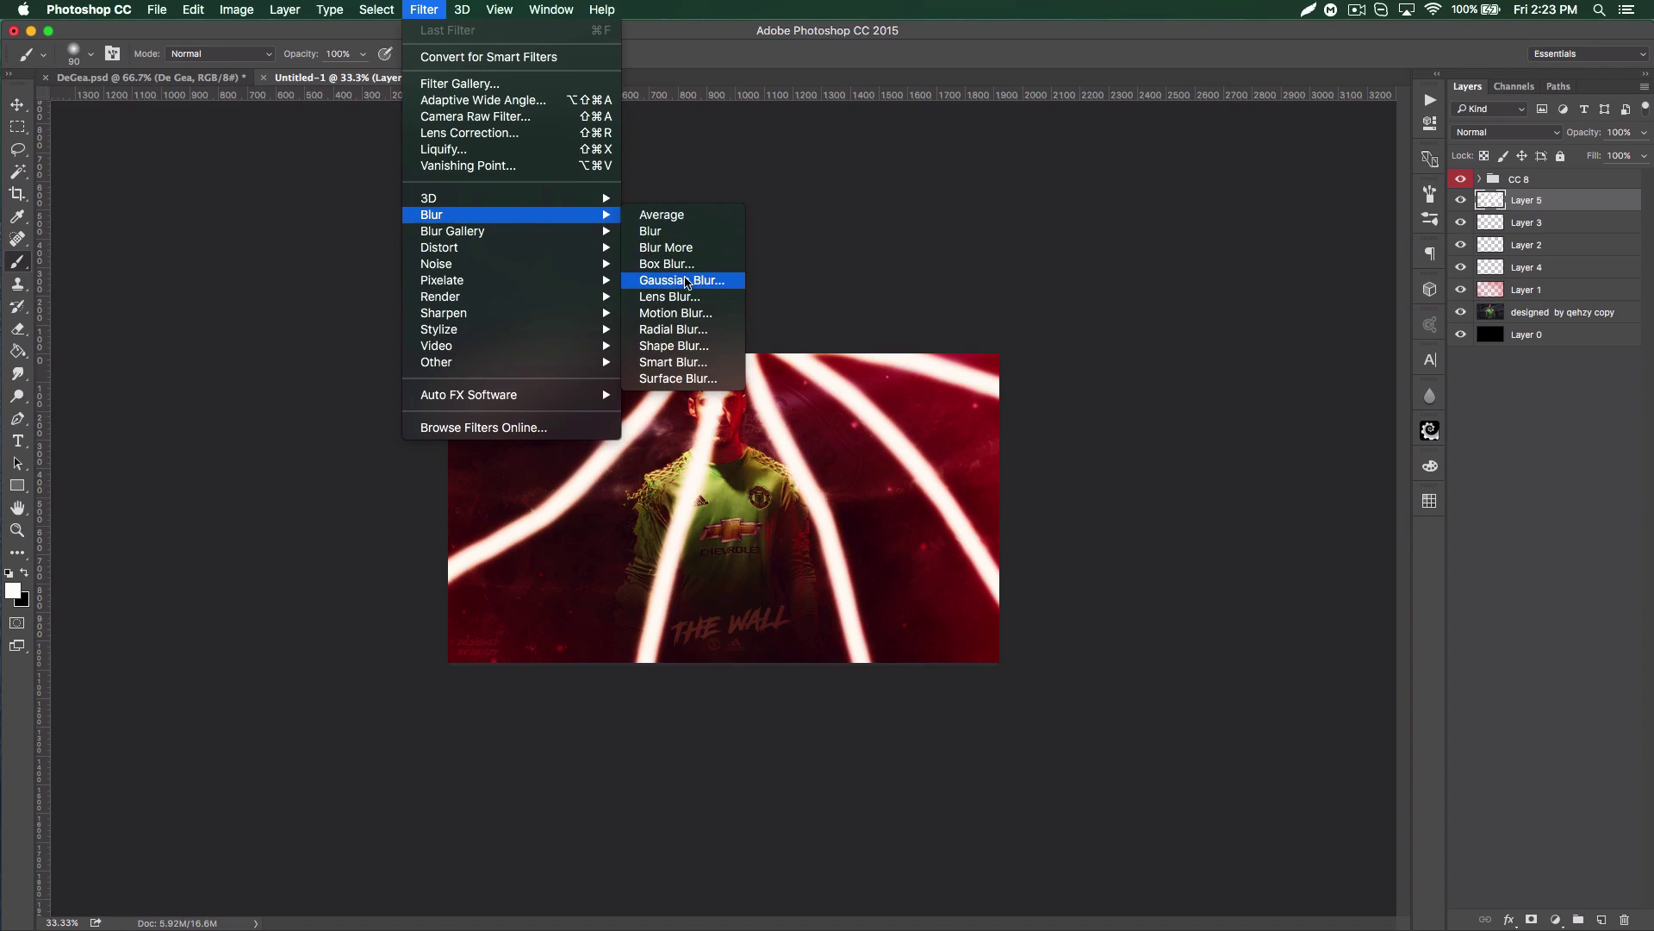
left_click(681, 280)
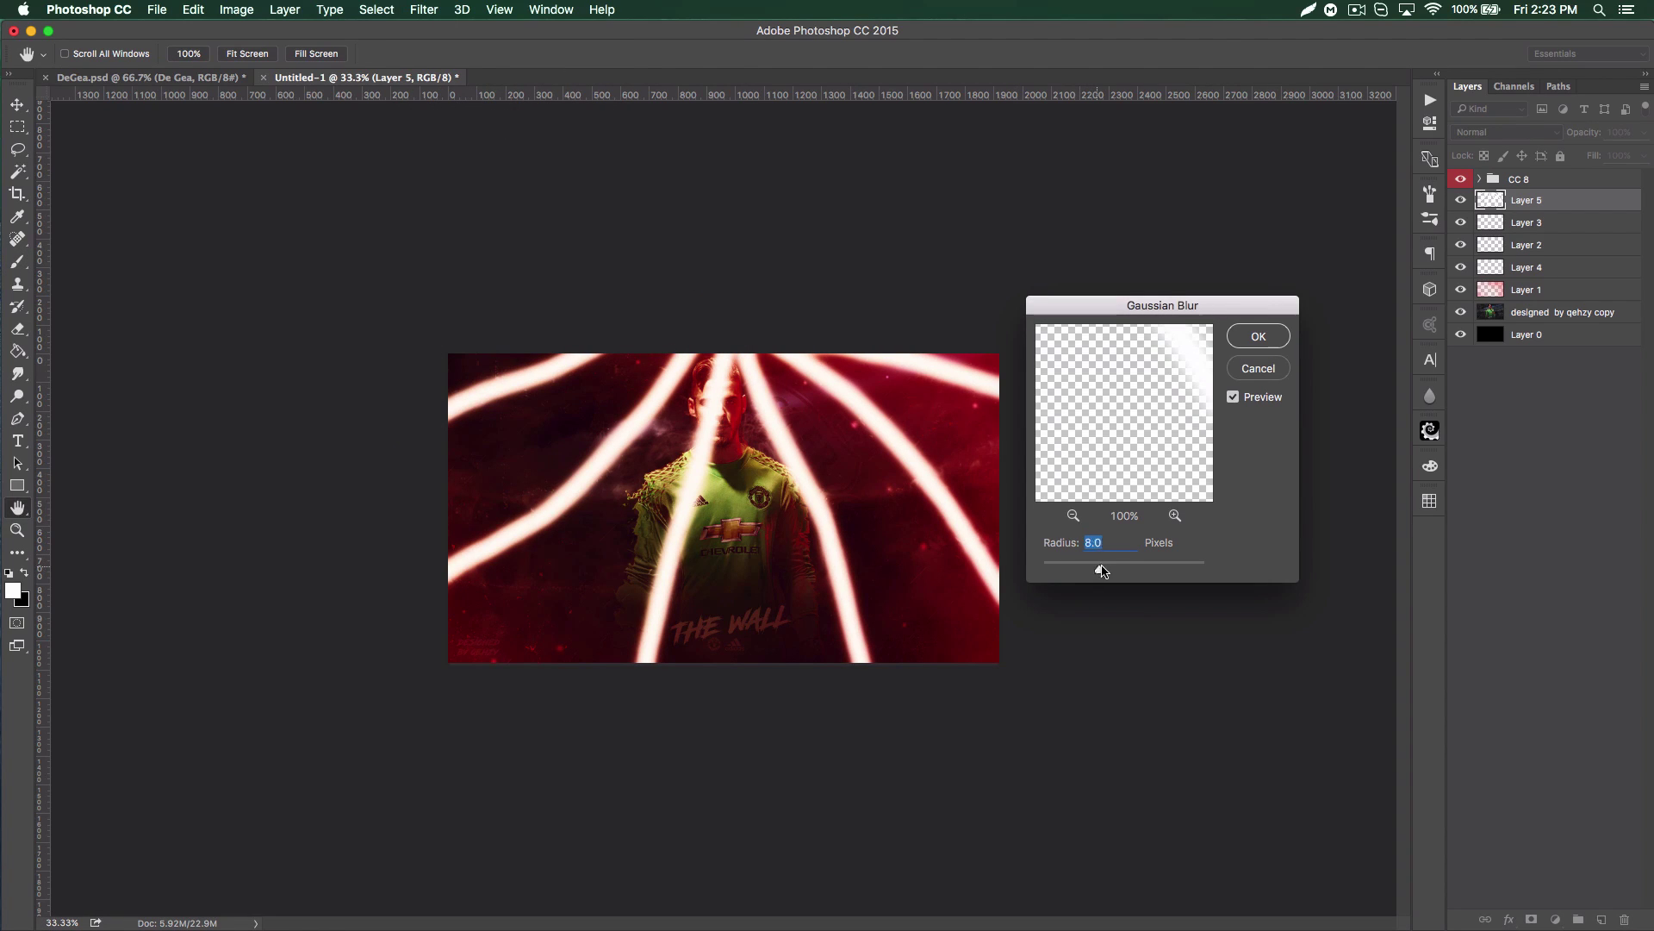
left_click_drag(1102, 570, 1121, 570)
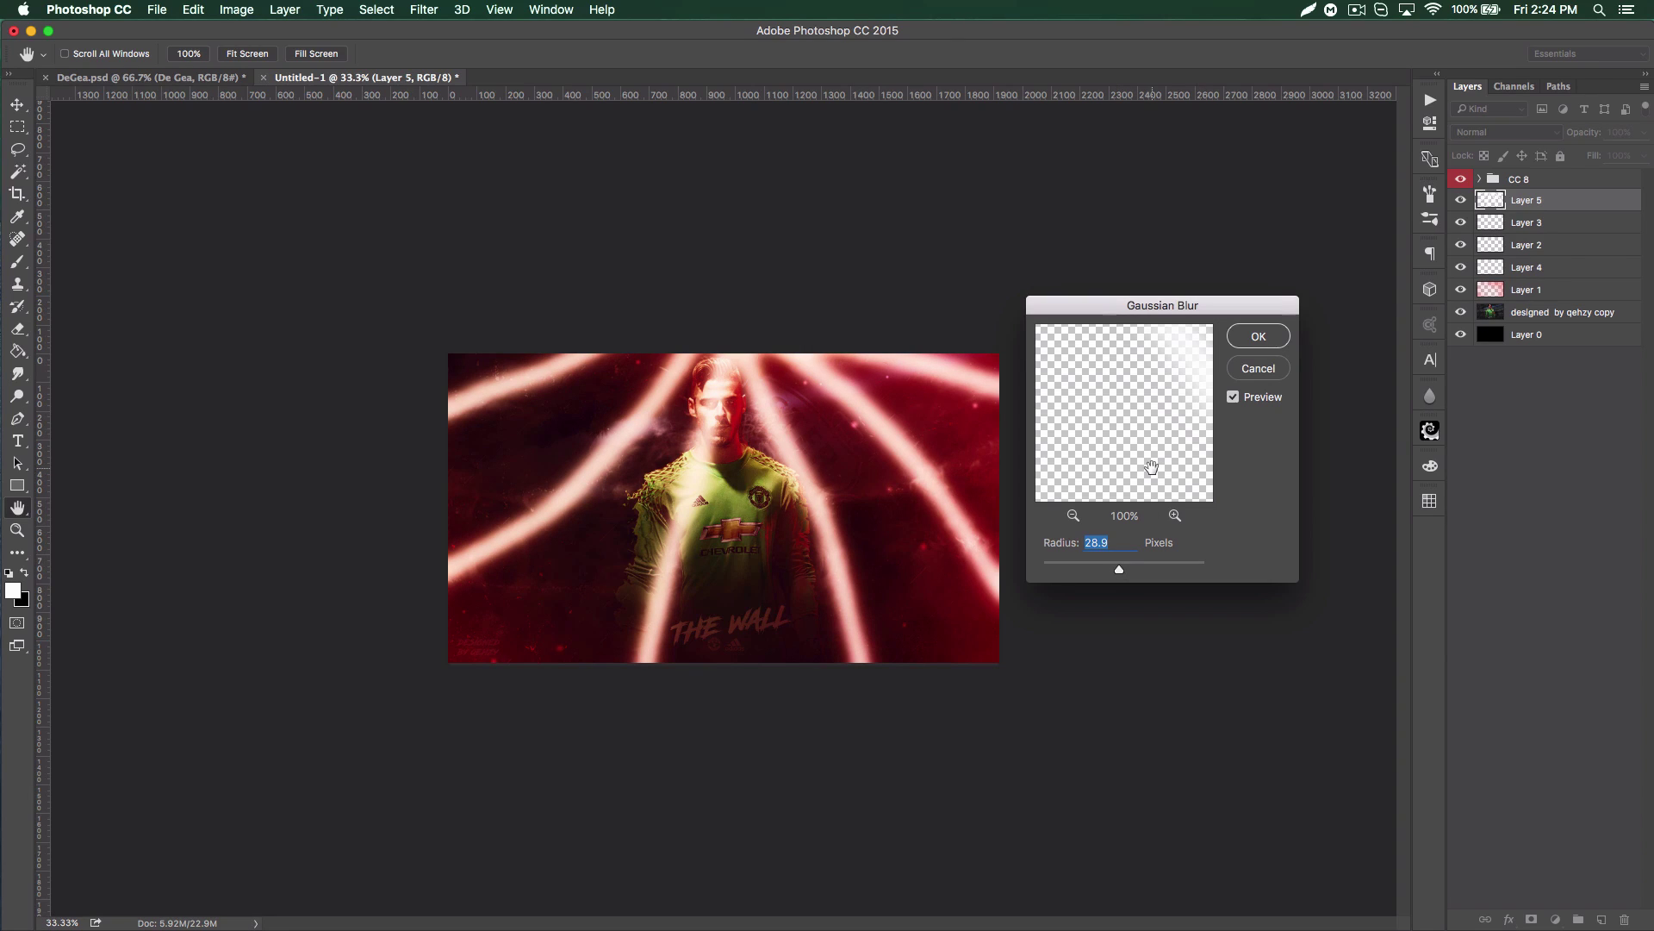
- Confirm the blur, set Layer 5 to Overlay at 40% opacity, then hide Layers 5, 3 and 2
left_click(1259, 336)
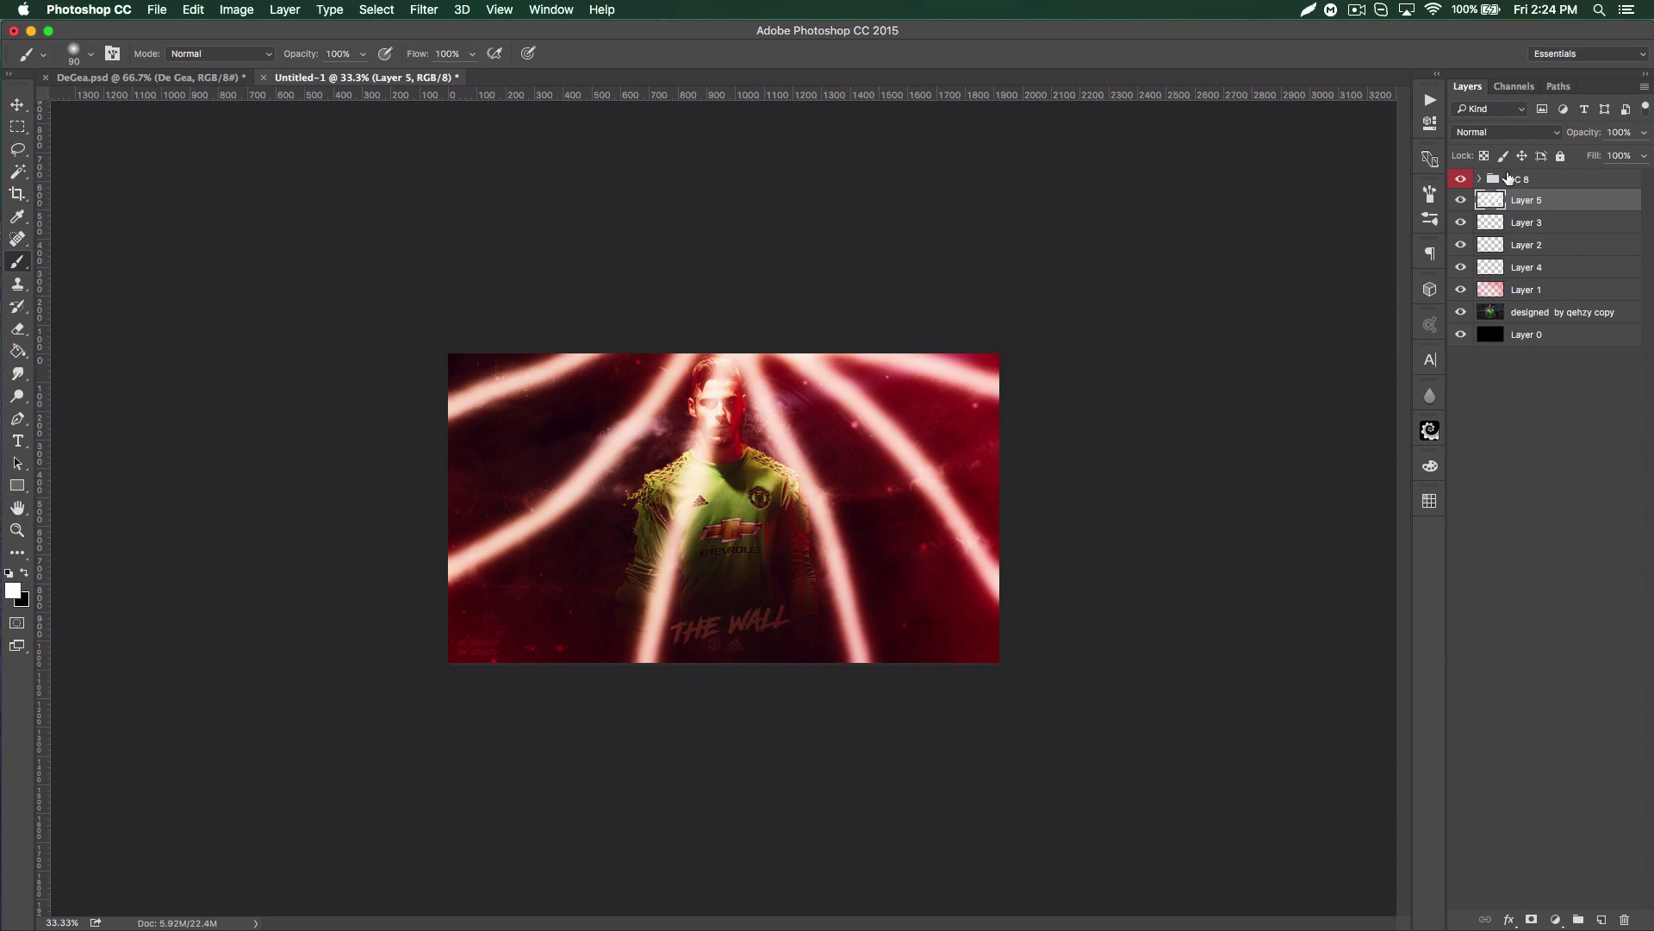
left_click(1506, 132)
left_click(1479, 313)
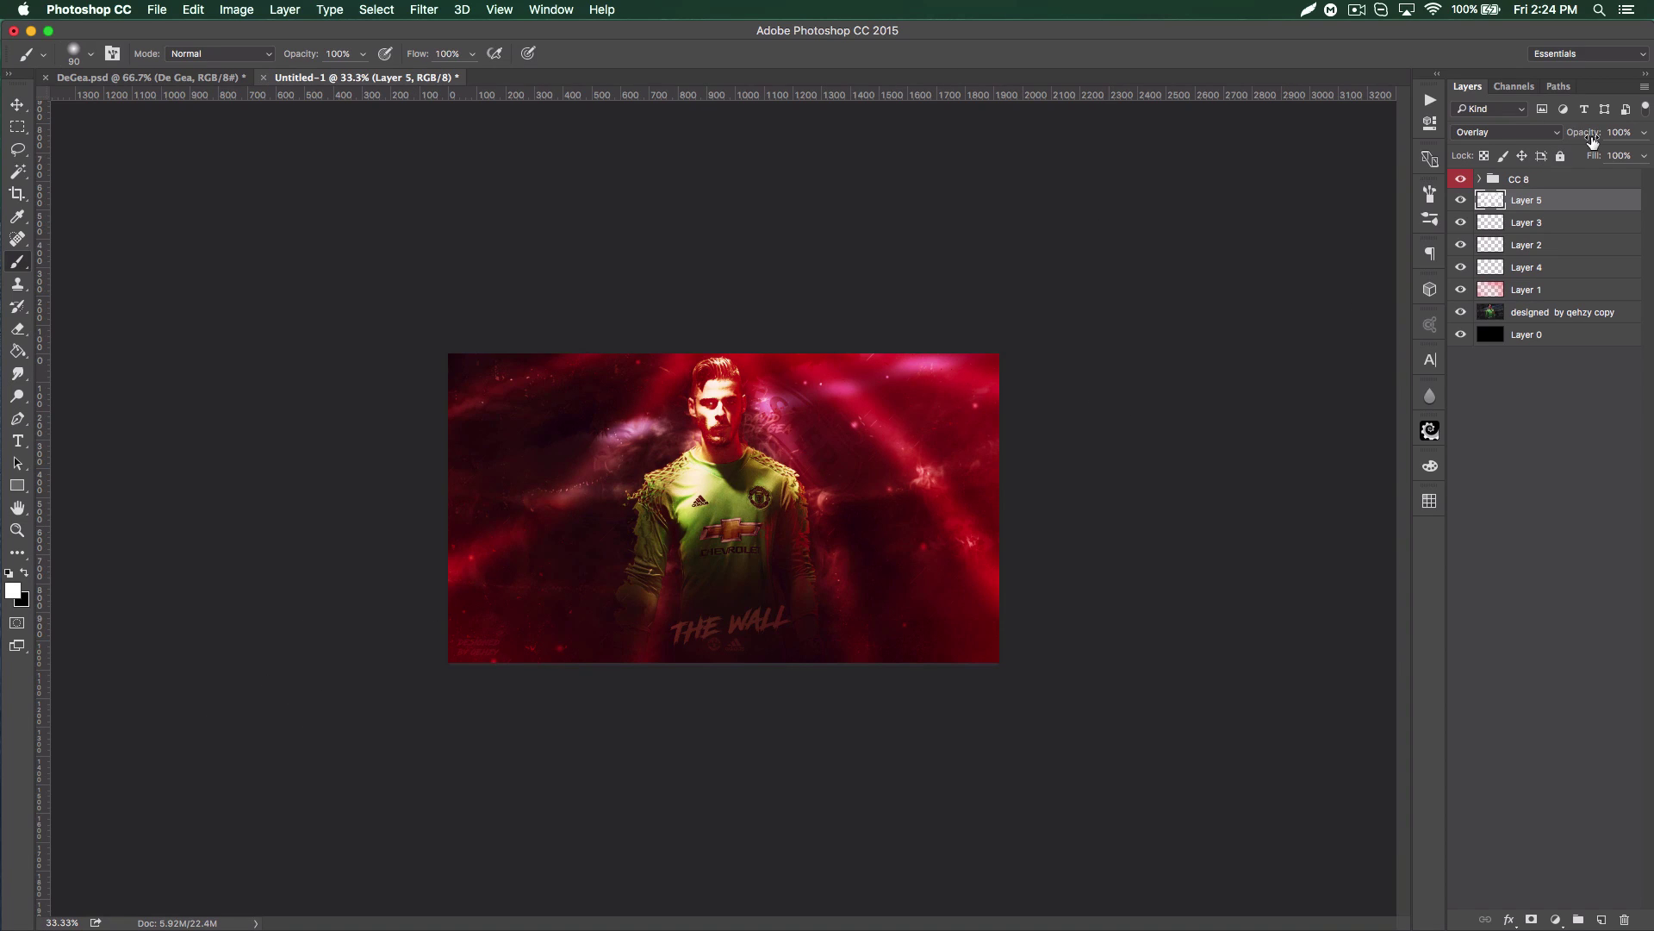
left_click_drag(1590, 136, 1551, 142)
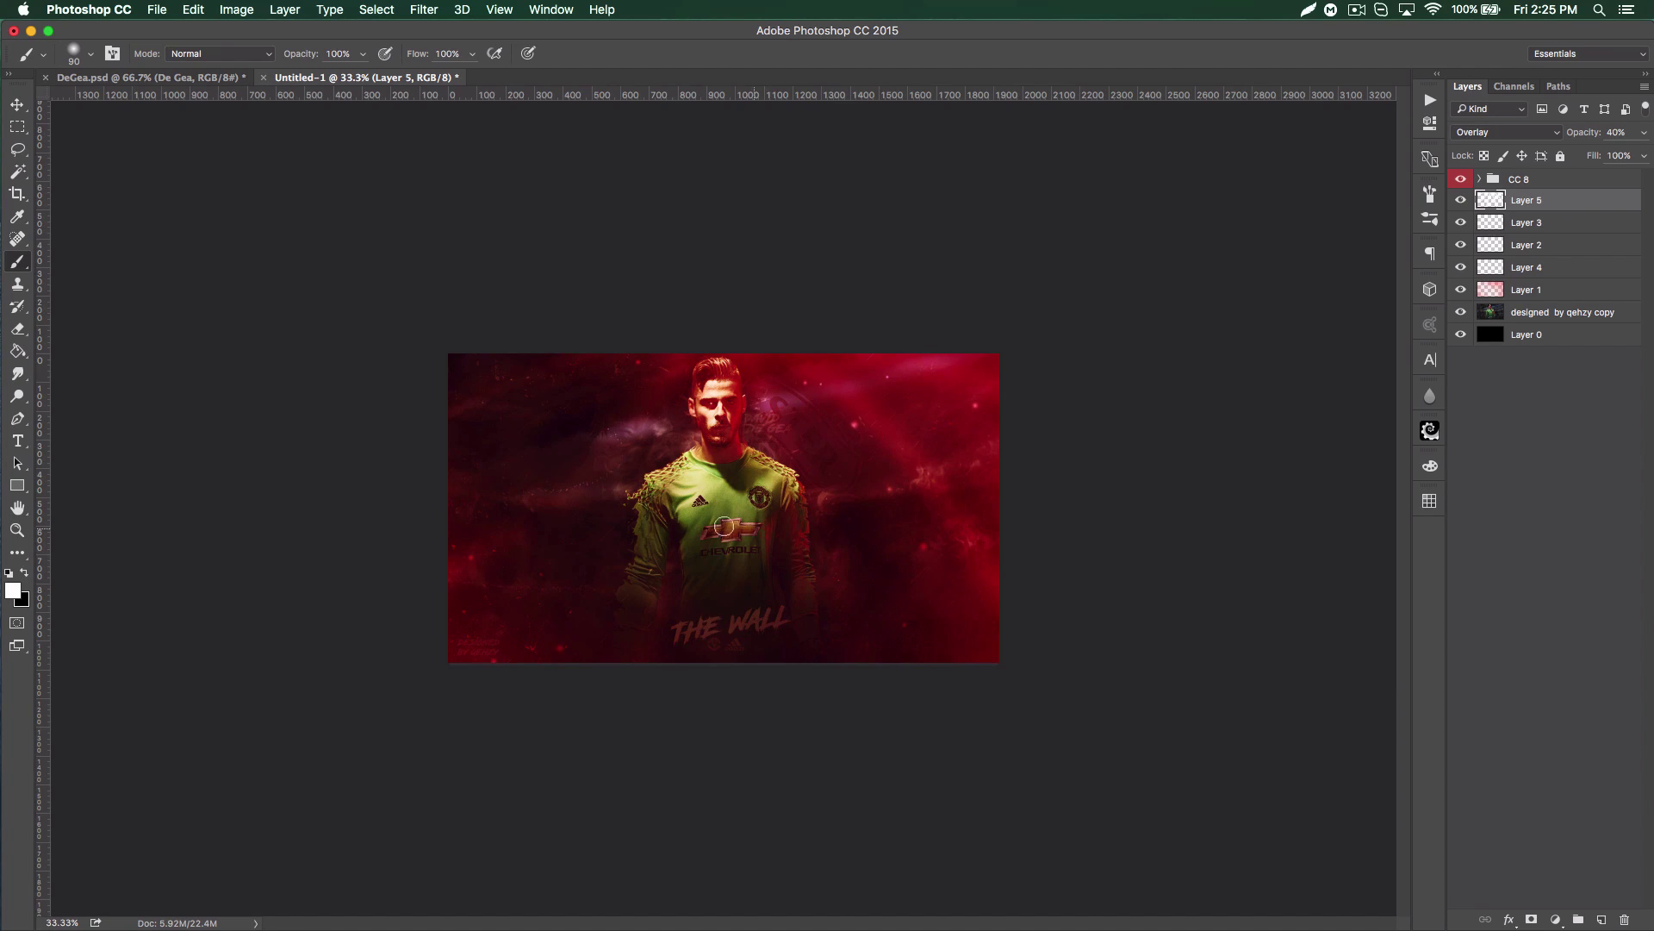
left_click_drag(1468, 199, 1465, 255)
- Dismiss the hidden-layer alert, show CC 8 and Layers 1–5 again, and select 'designed by qehzy copy'
left_click(1459, 179)
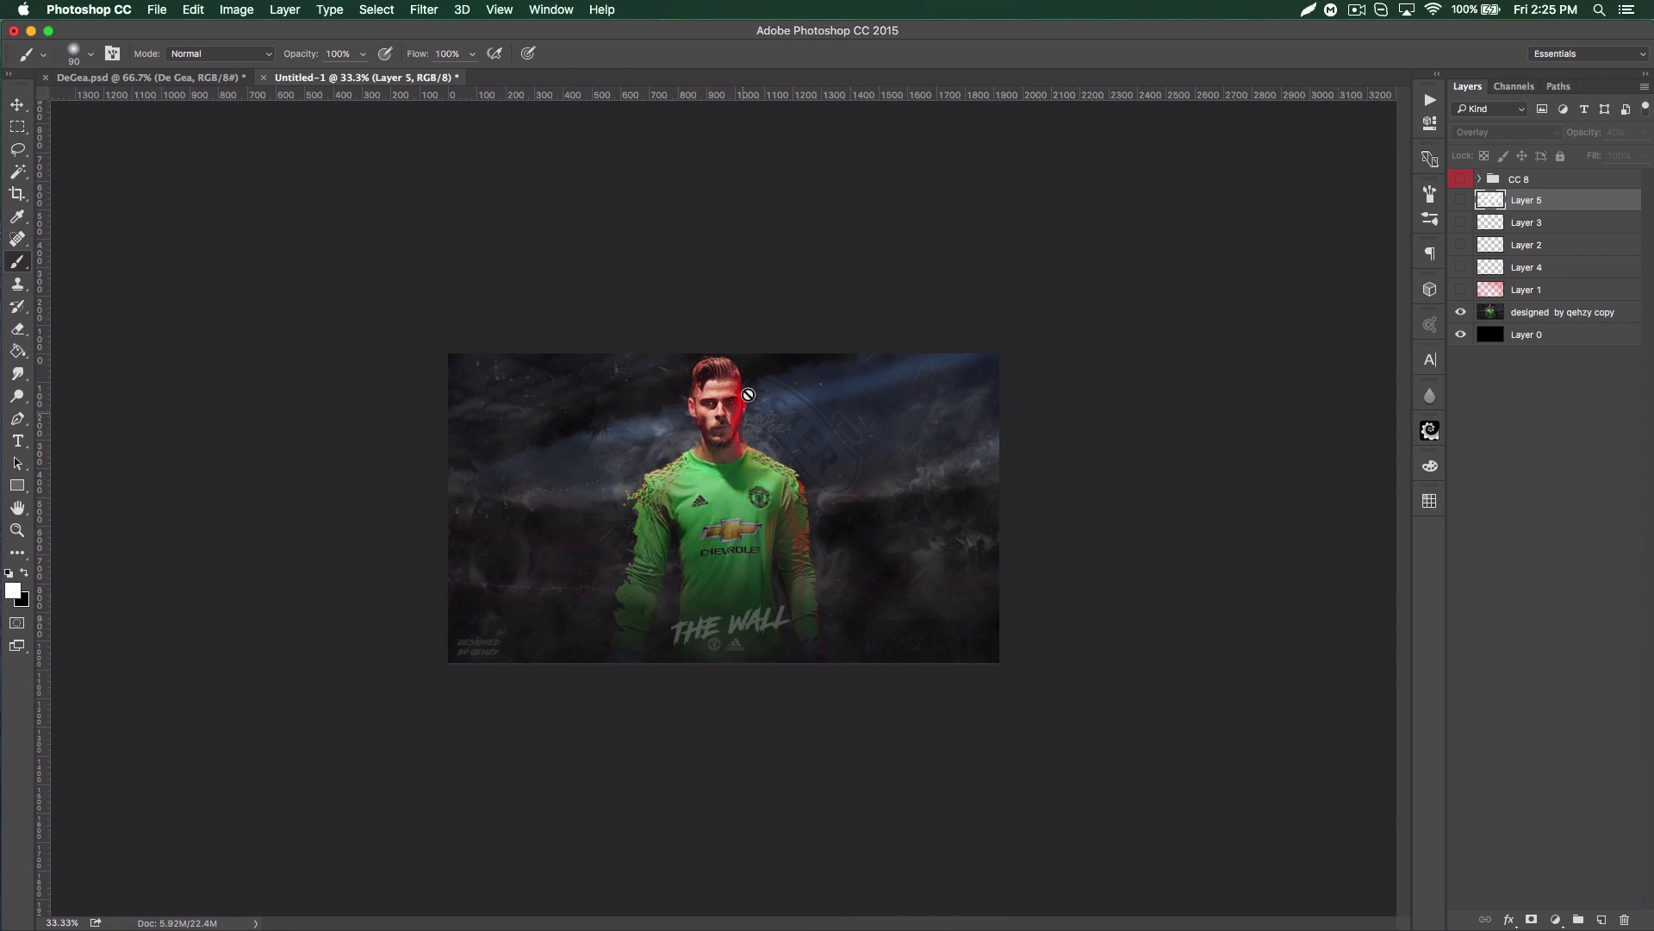
left_click(735, 438)
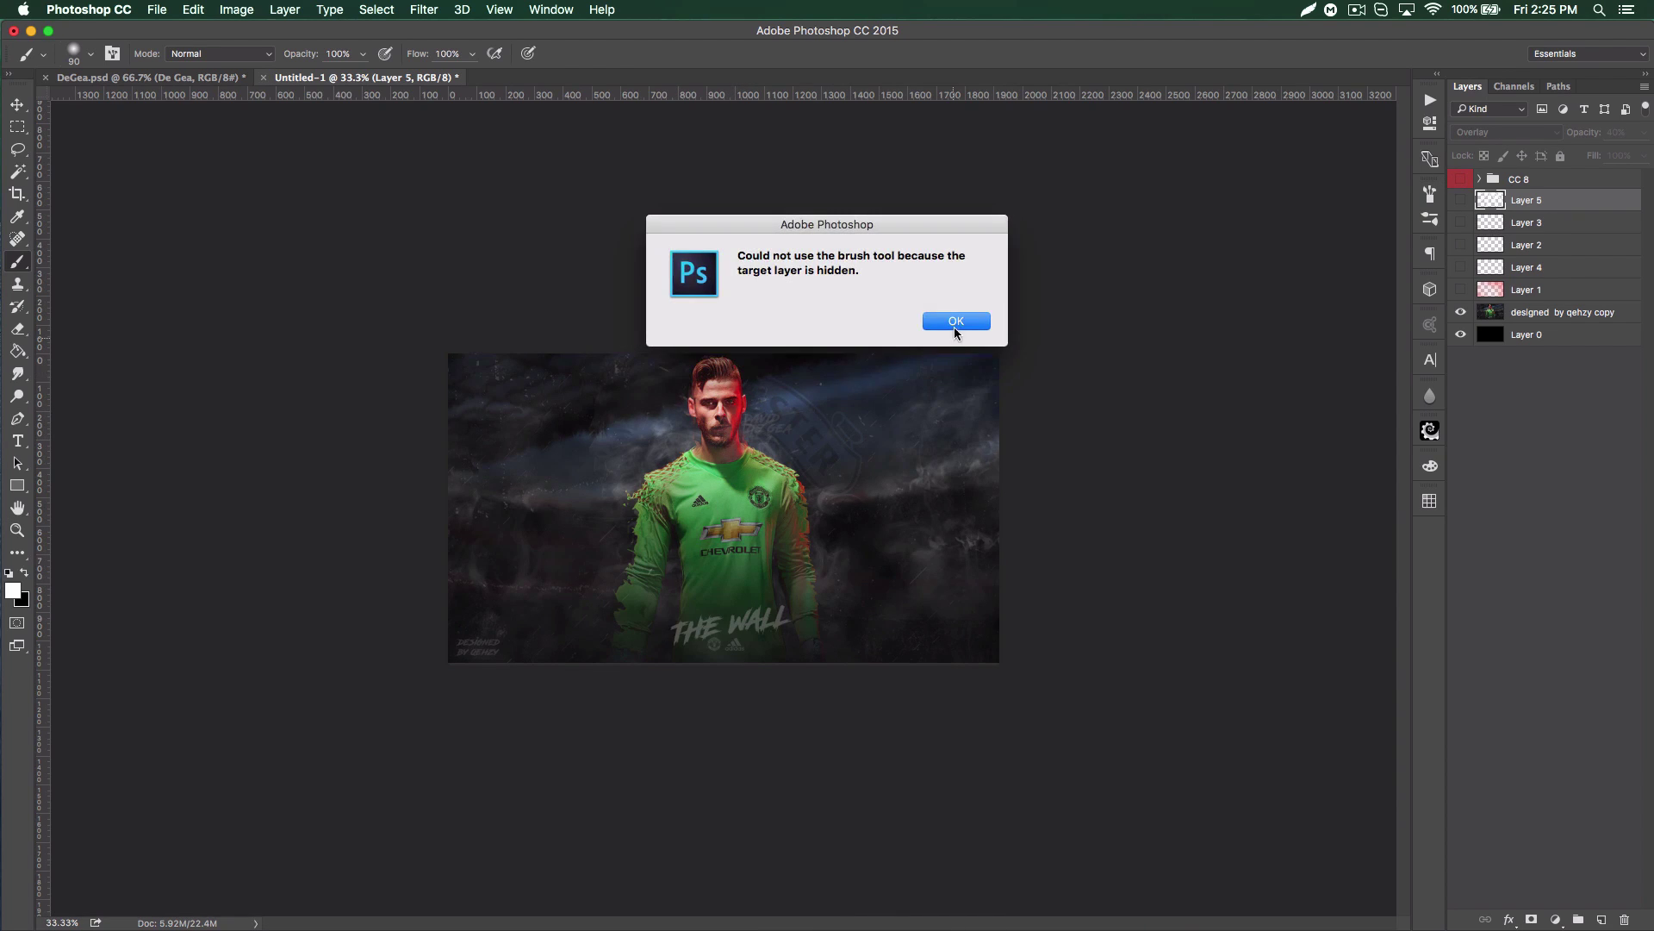
left_click(955, 320)
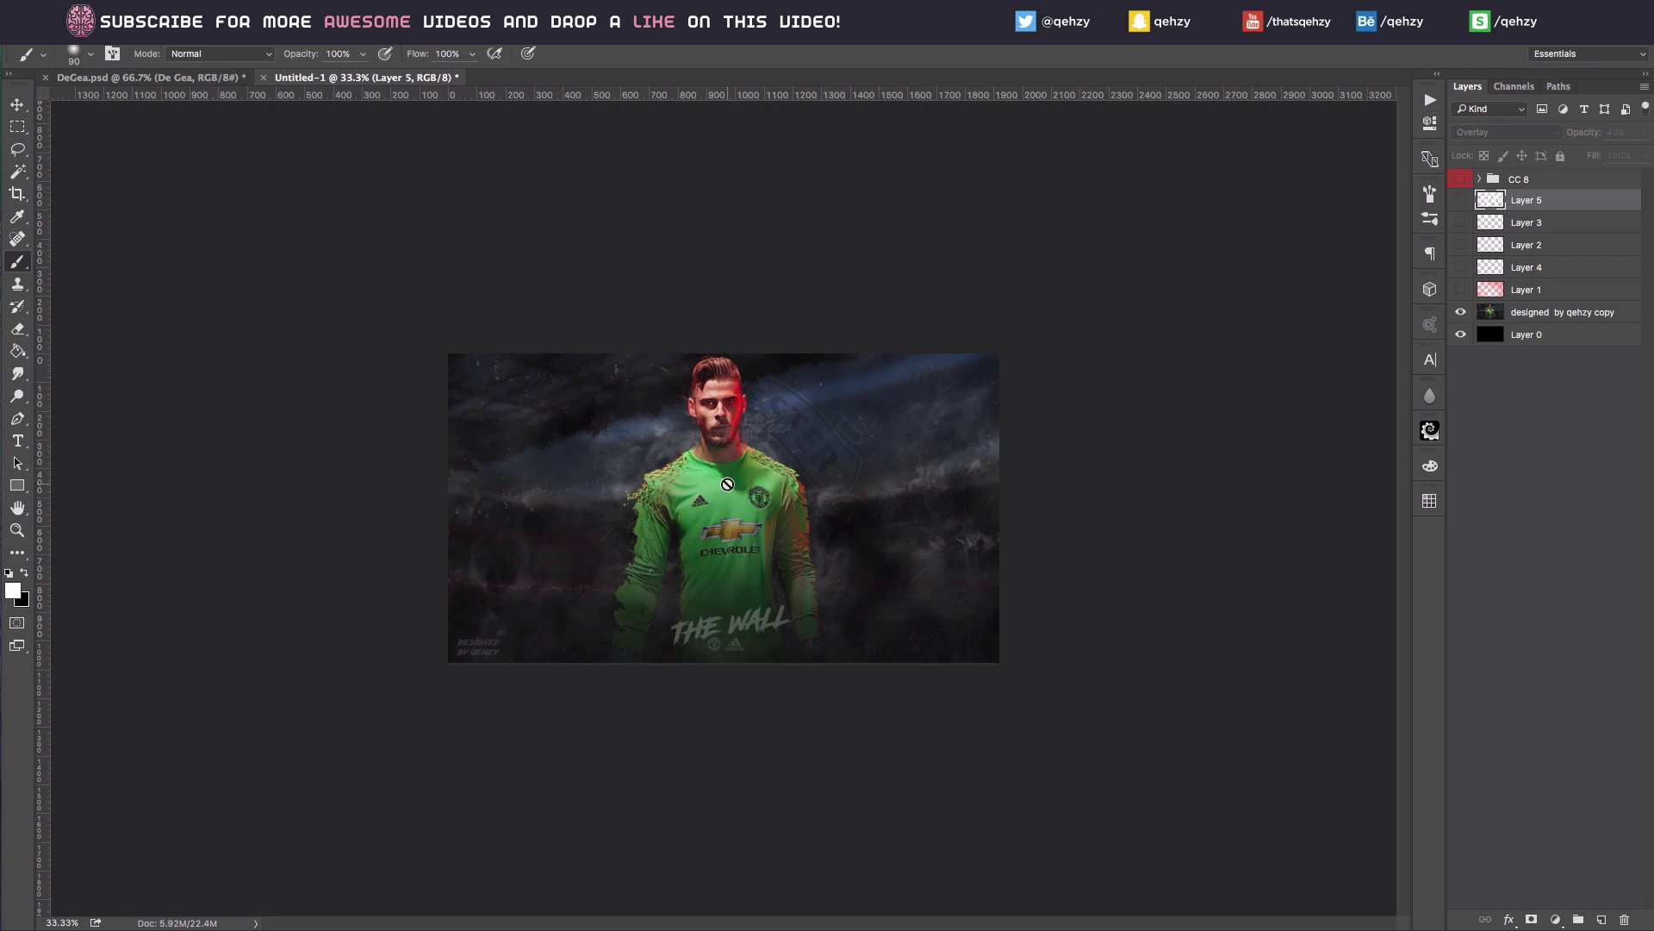
left_click_drag(1462, 201, 1462, 290)
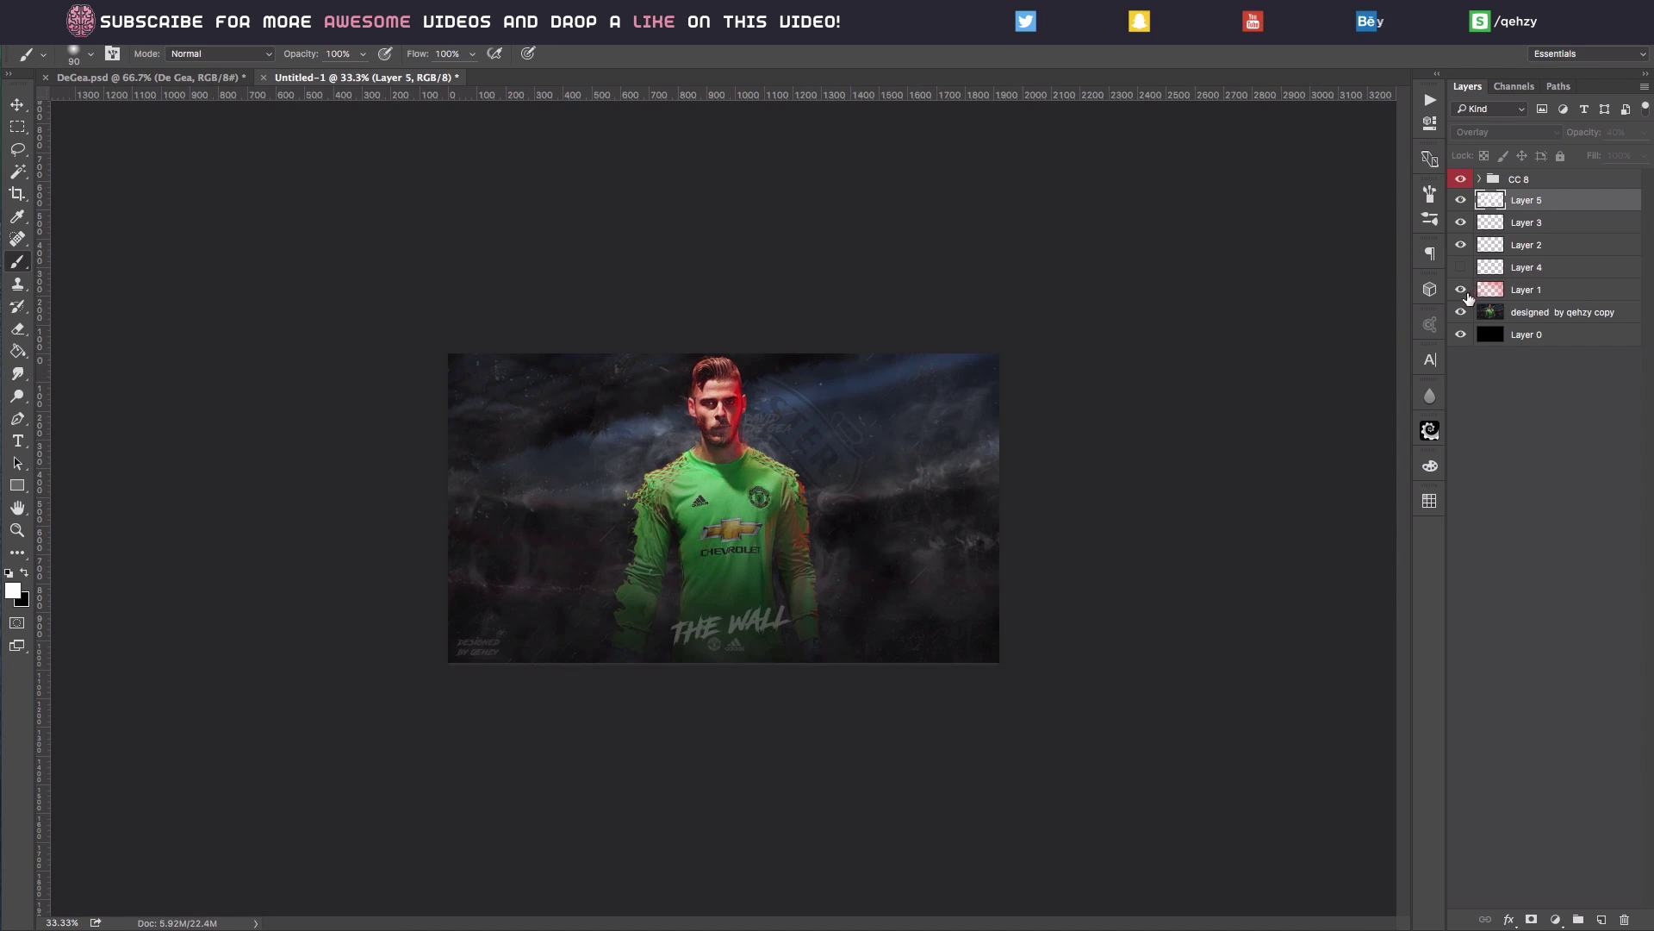
left_click(1541, 315)
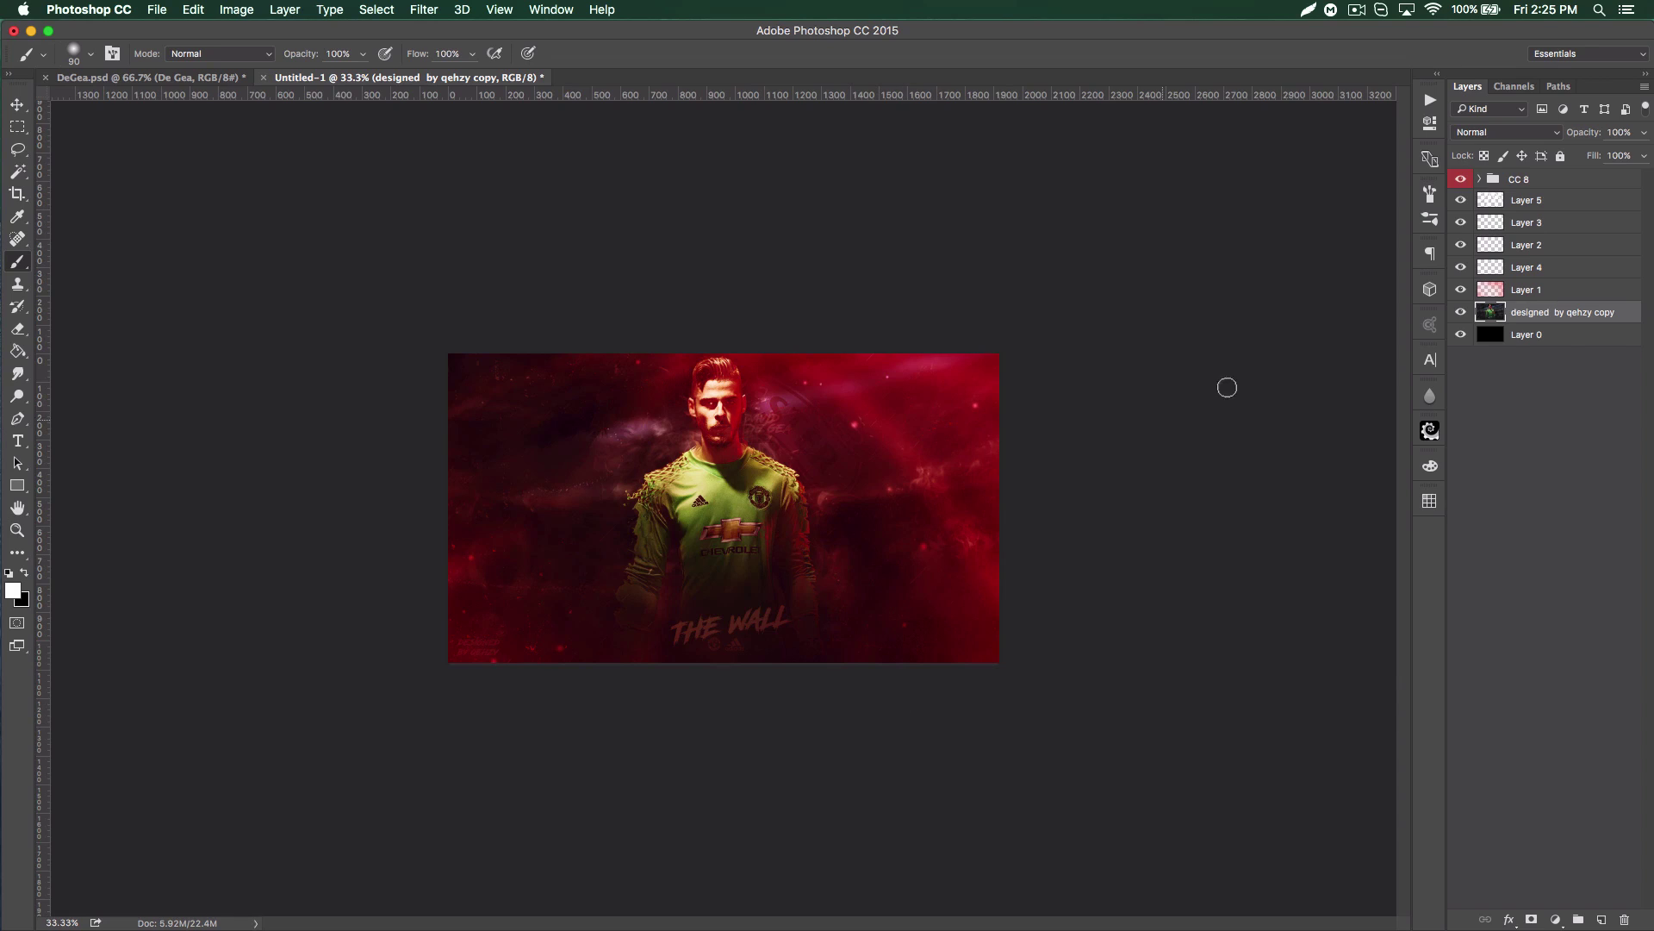
- On a new Layer 6, trace a closed Pen path around the player's body
left_click(1600, 919)
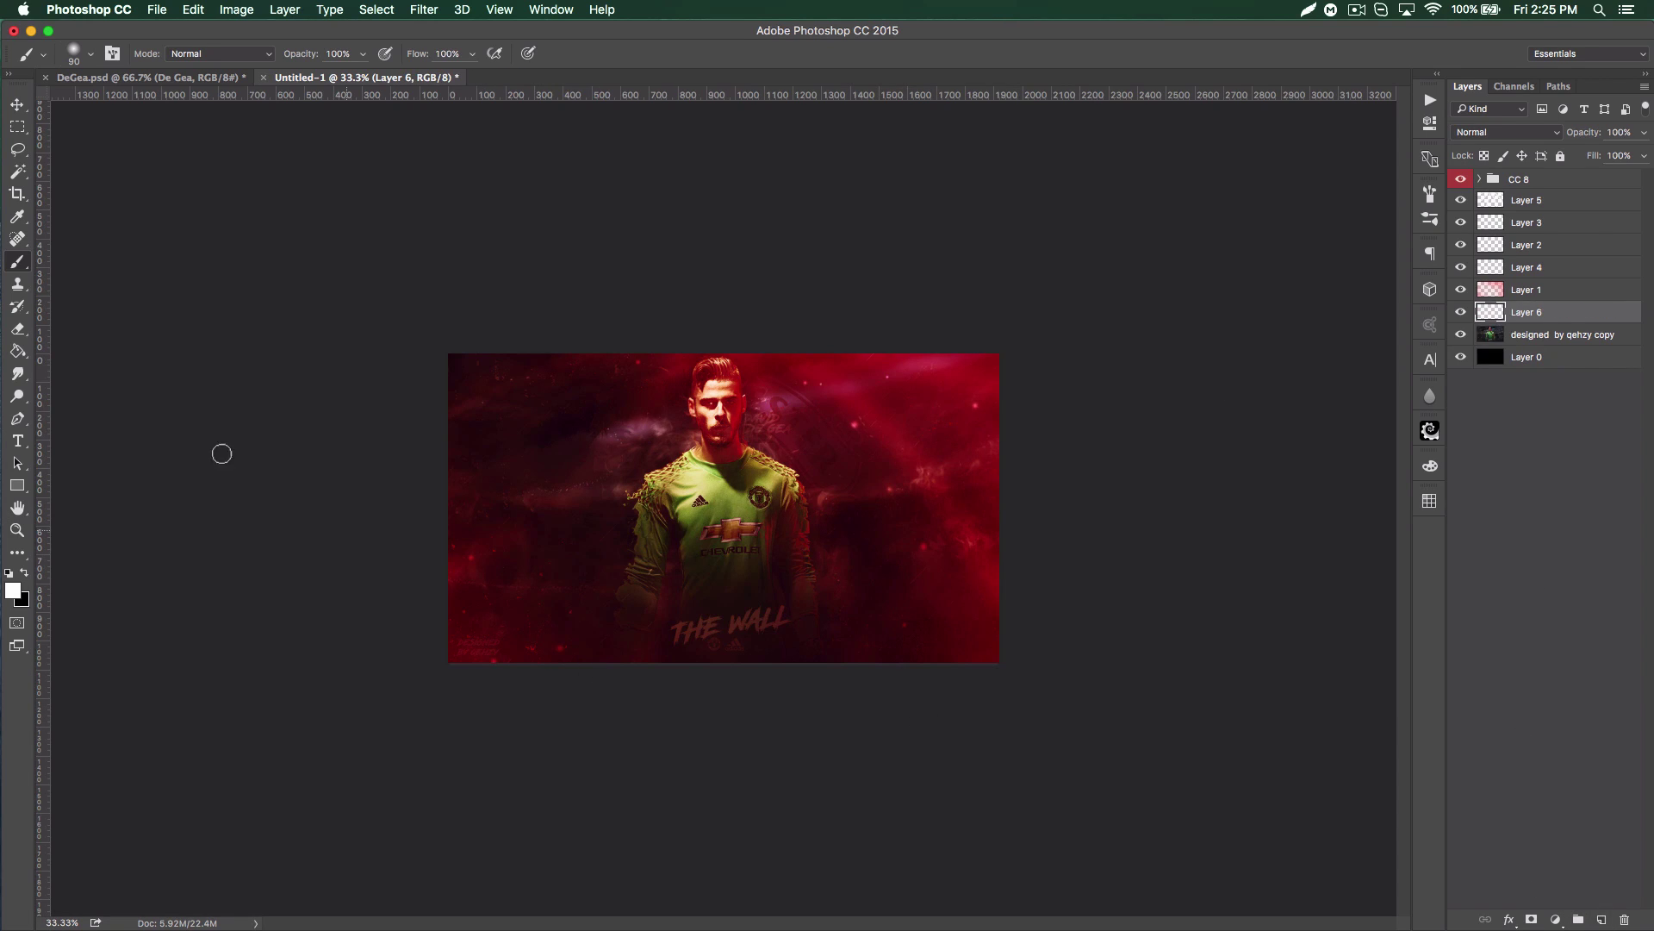
left_click(17, 418)
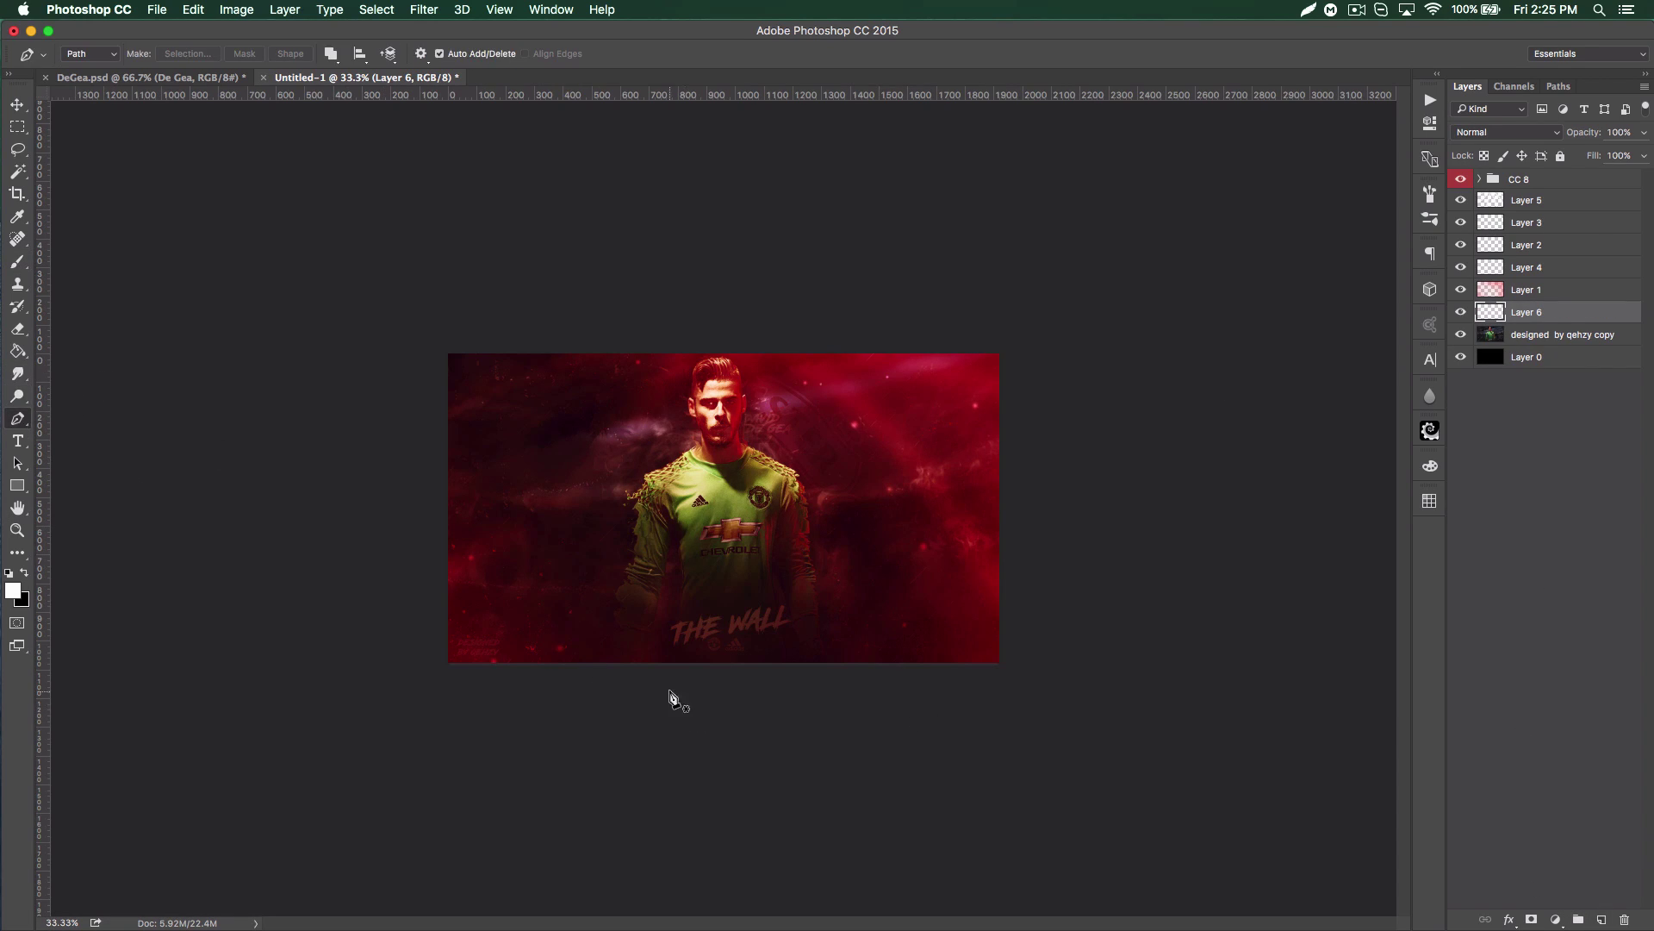
left_click(646, 665)
left_click(674, 556)
left_click(671, 391)
left_click(750, 394)
left_click(779, 427)
left_click(778, 504)
left_click(827, 573)
left_click(816, 646)
left_click(799, 707)
left_click(656, 700)
left_click(646, 665)
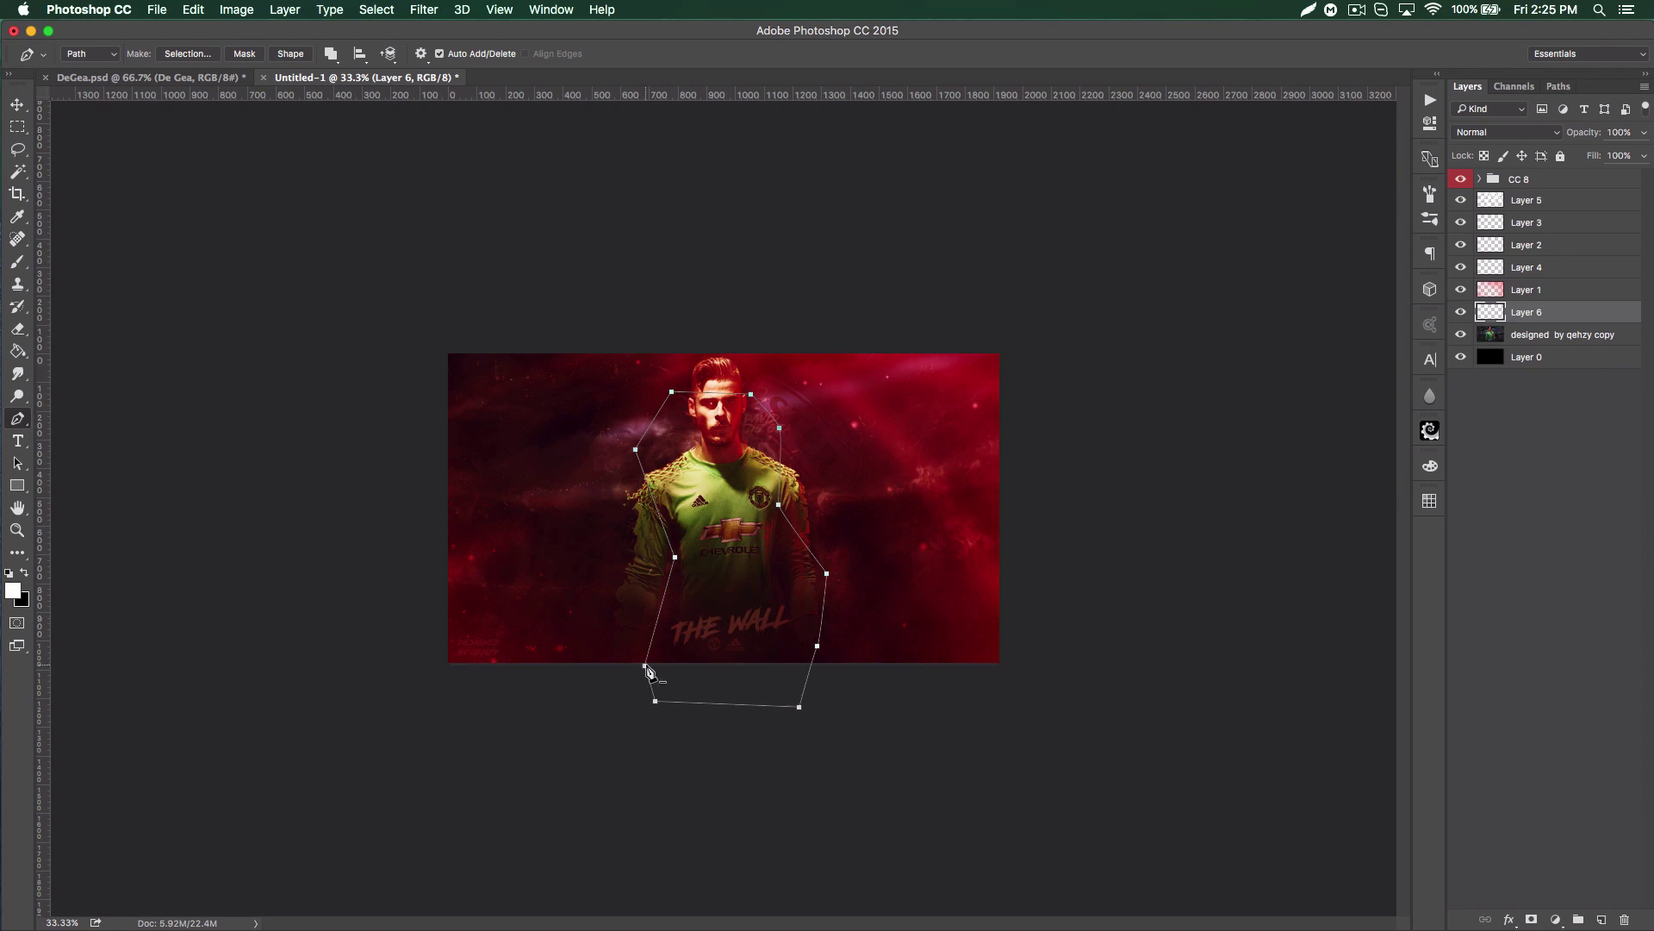
- Fill the path with black, delete the work path, and add empty Layer 7 above
right_click(916, 531)
left_click(956, 633)
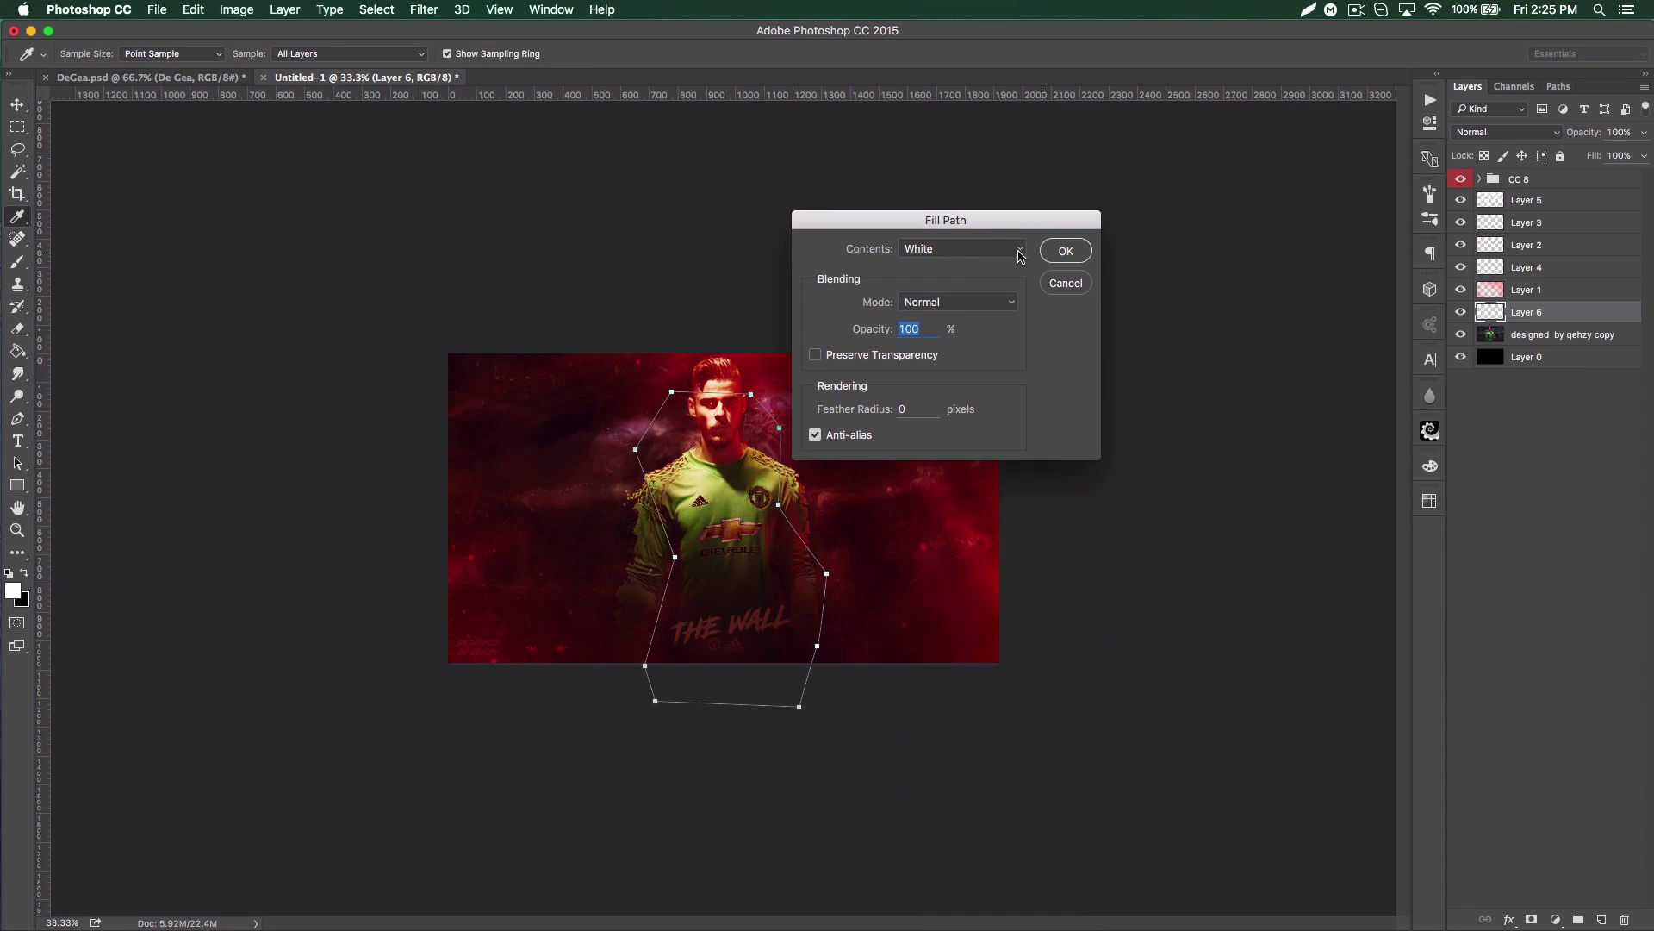
left_click(974, 251)
left_click(953, 219)
left_click(1065, 251)
right_click(866, 532)
left_click(896, 543)
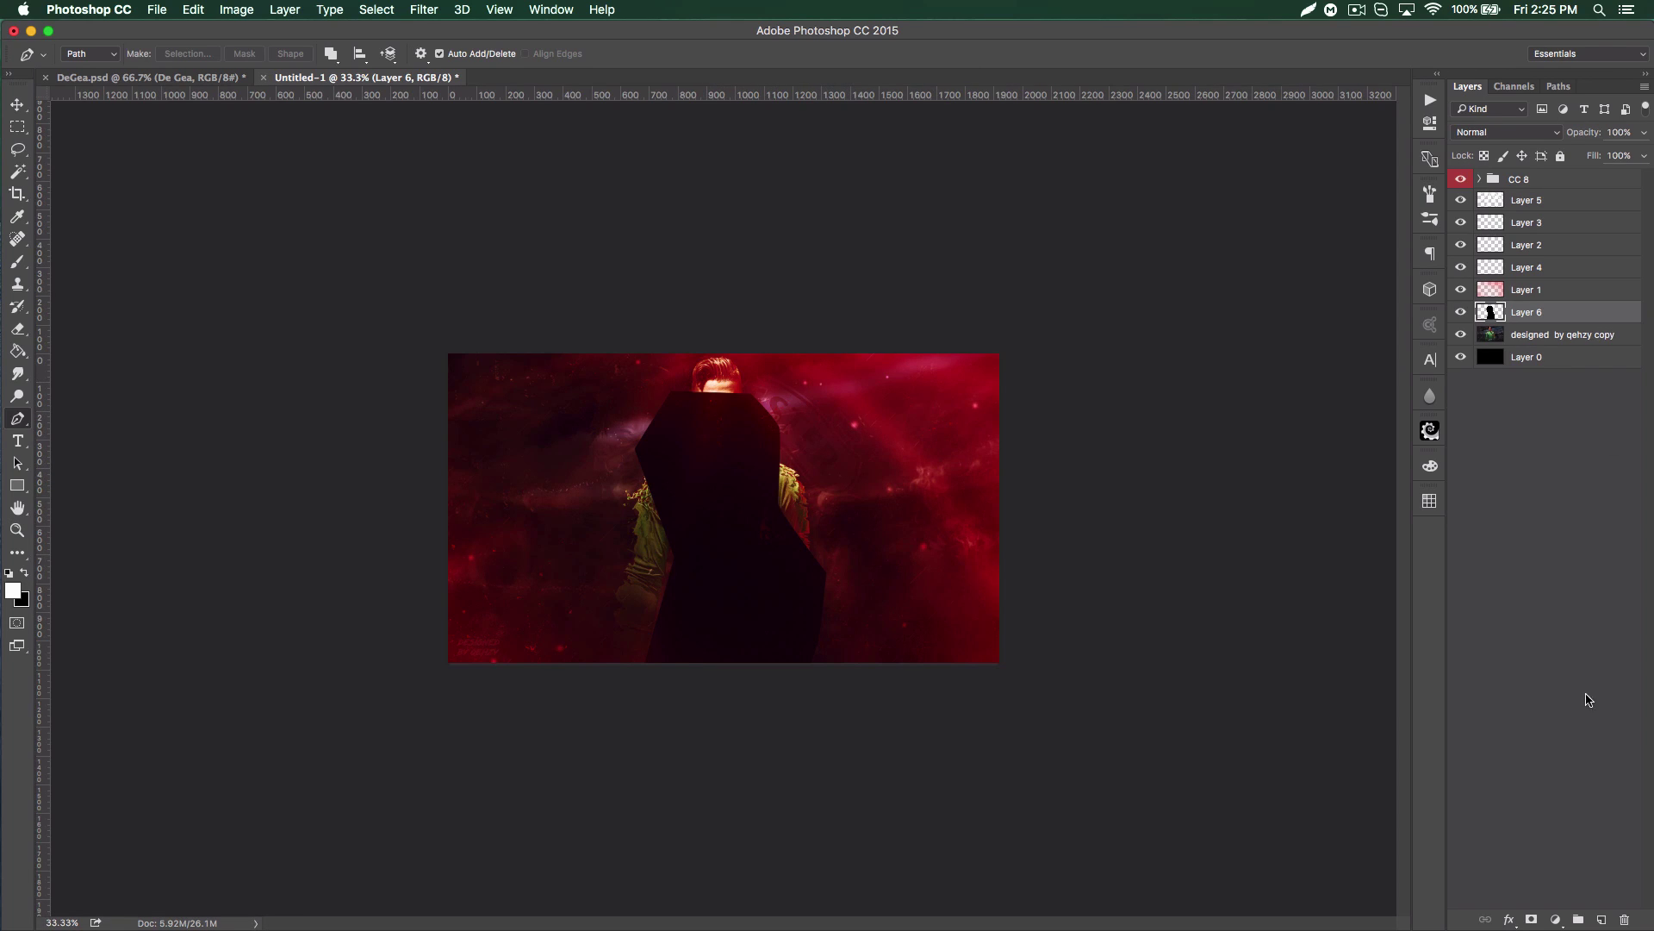
left_click(1602, 922)
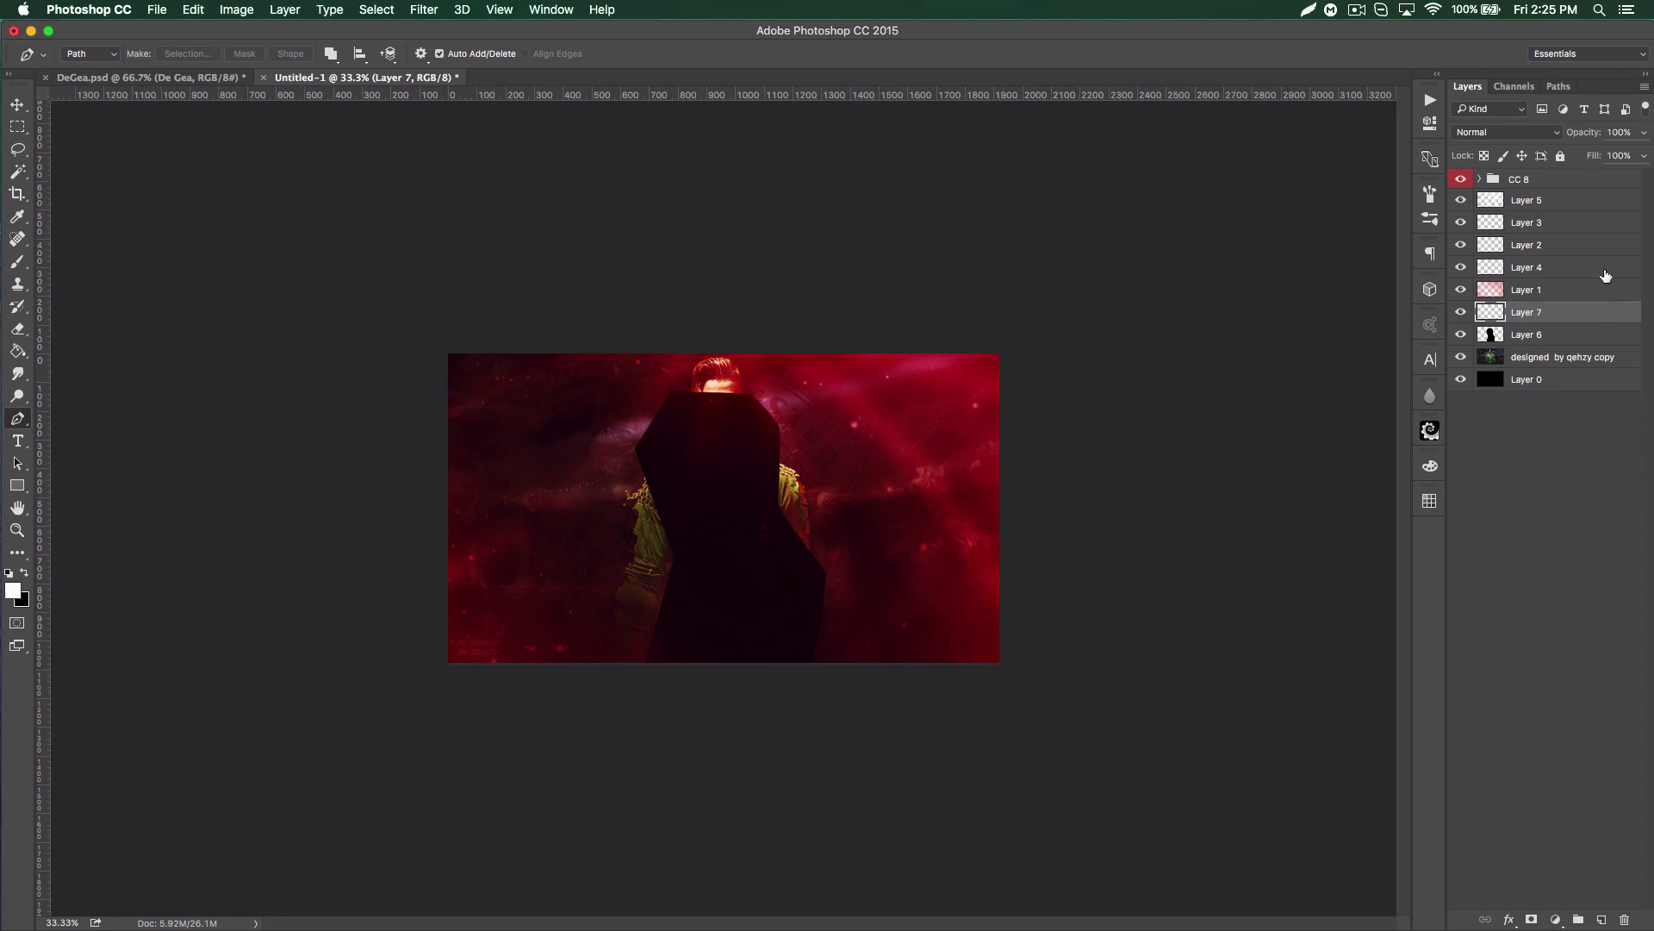
- Clip Layer 7 to the silhouette layer and enlarge the brush
key("alt")
left_click(1583, 319, "alt")
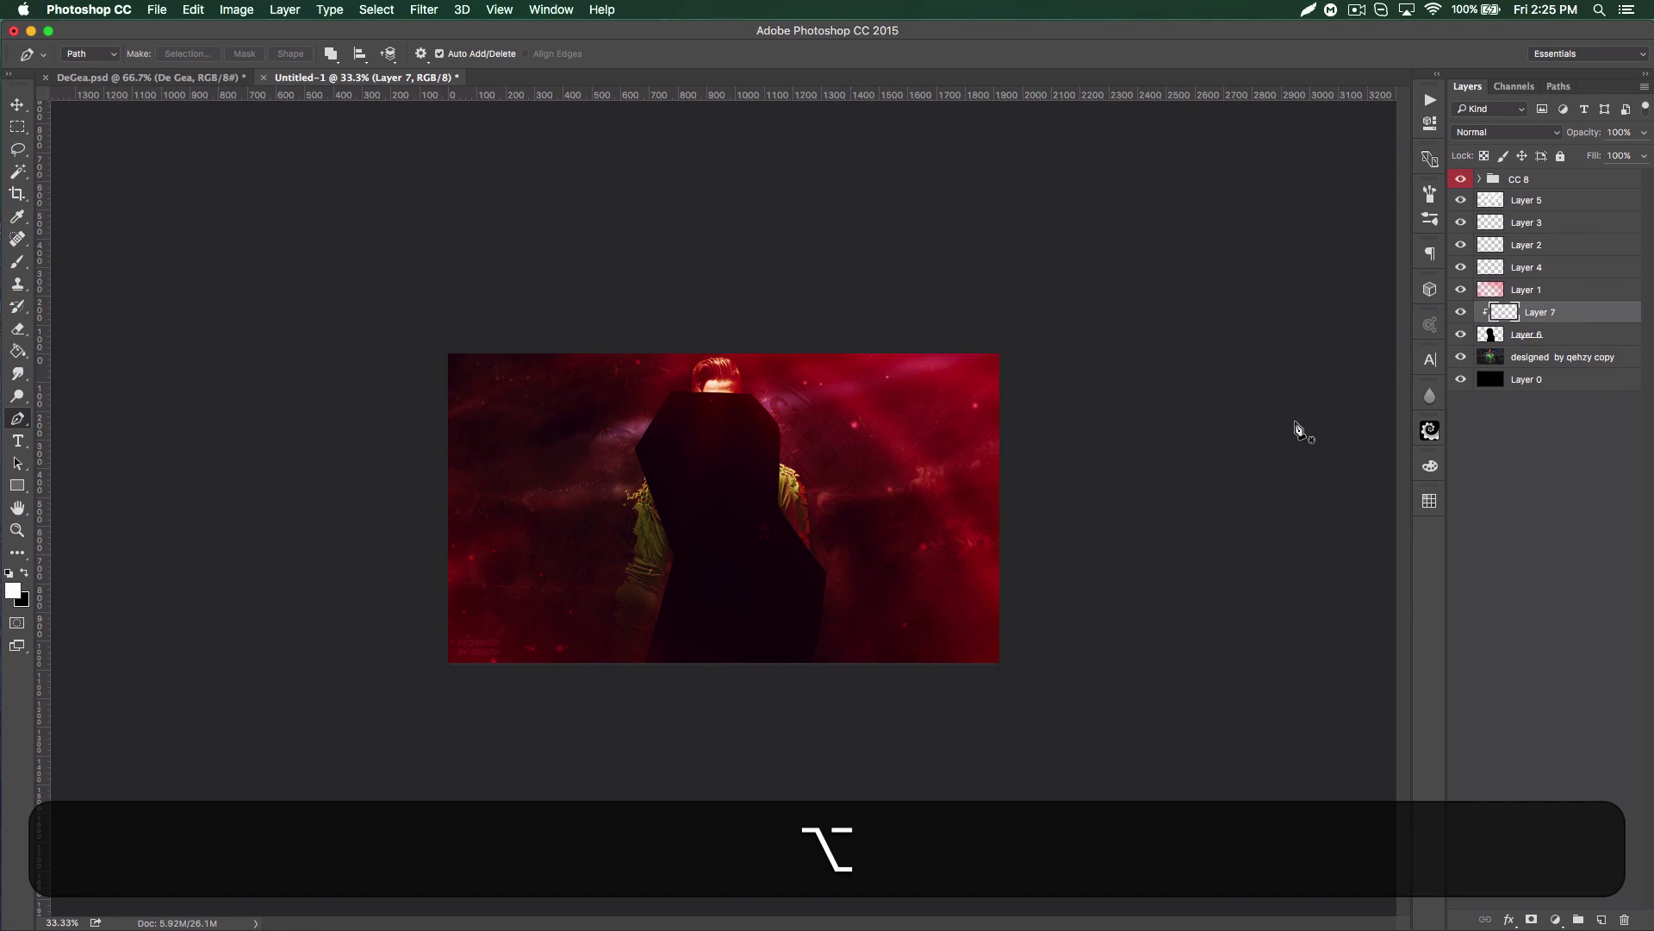
left_click(16, 264)
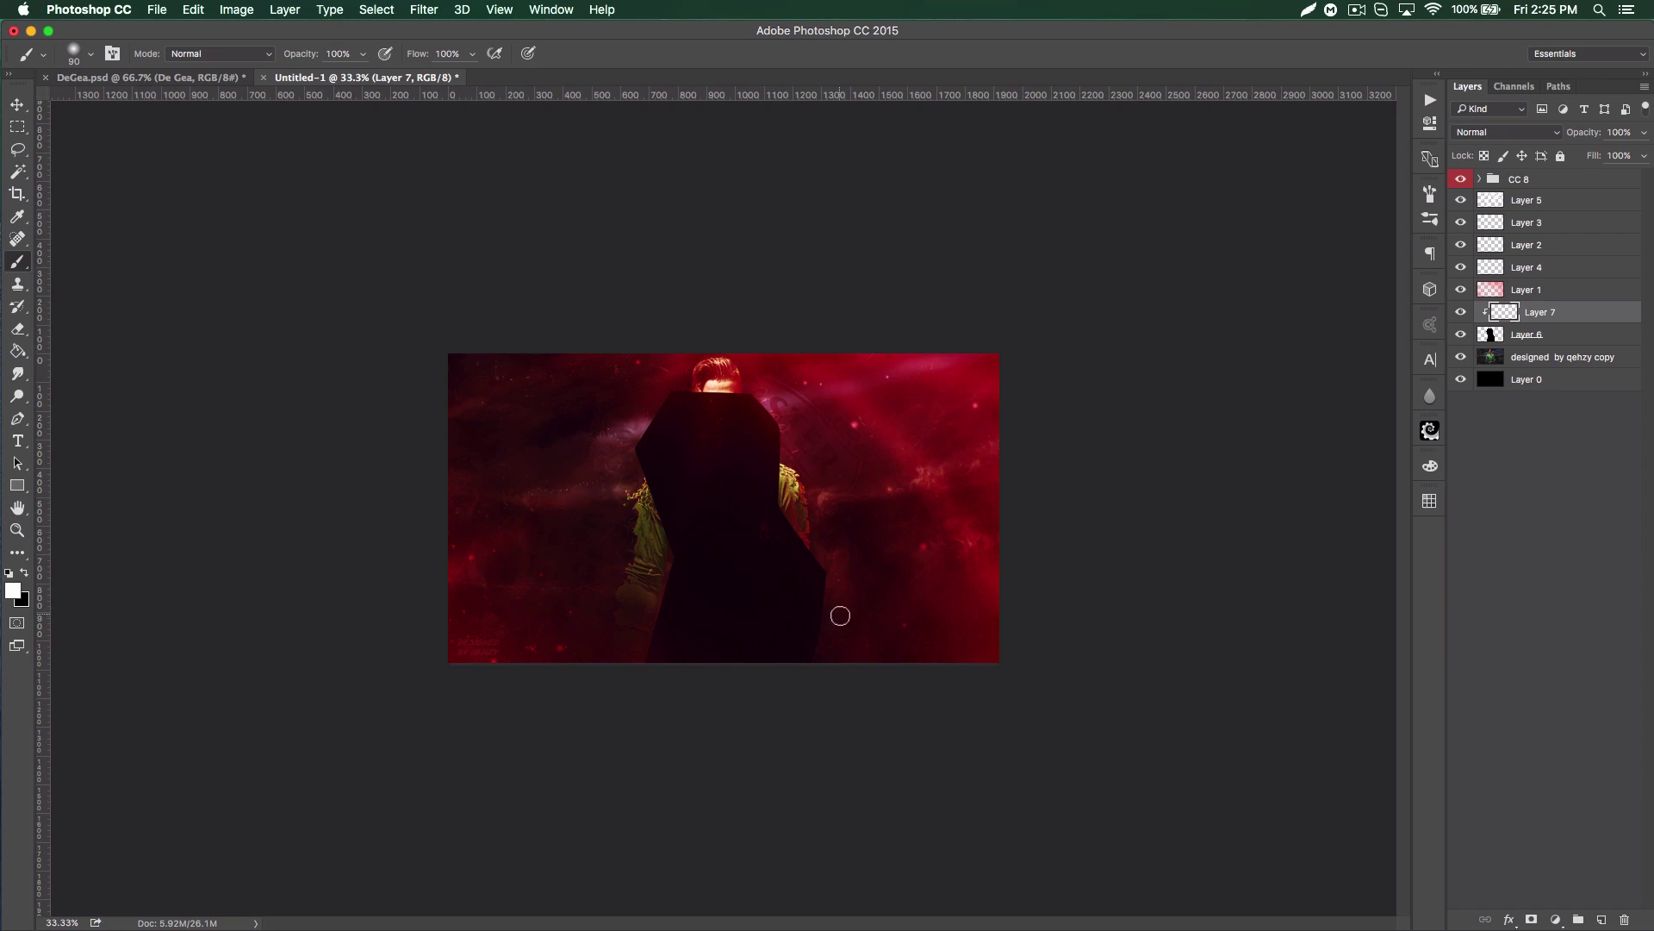
left_click(92, 55)
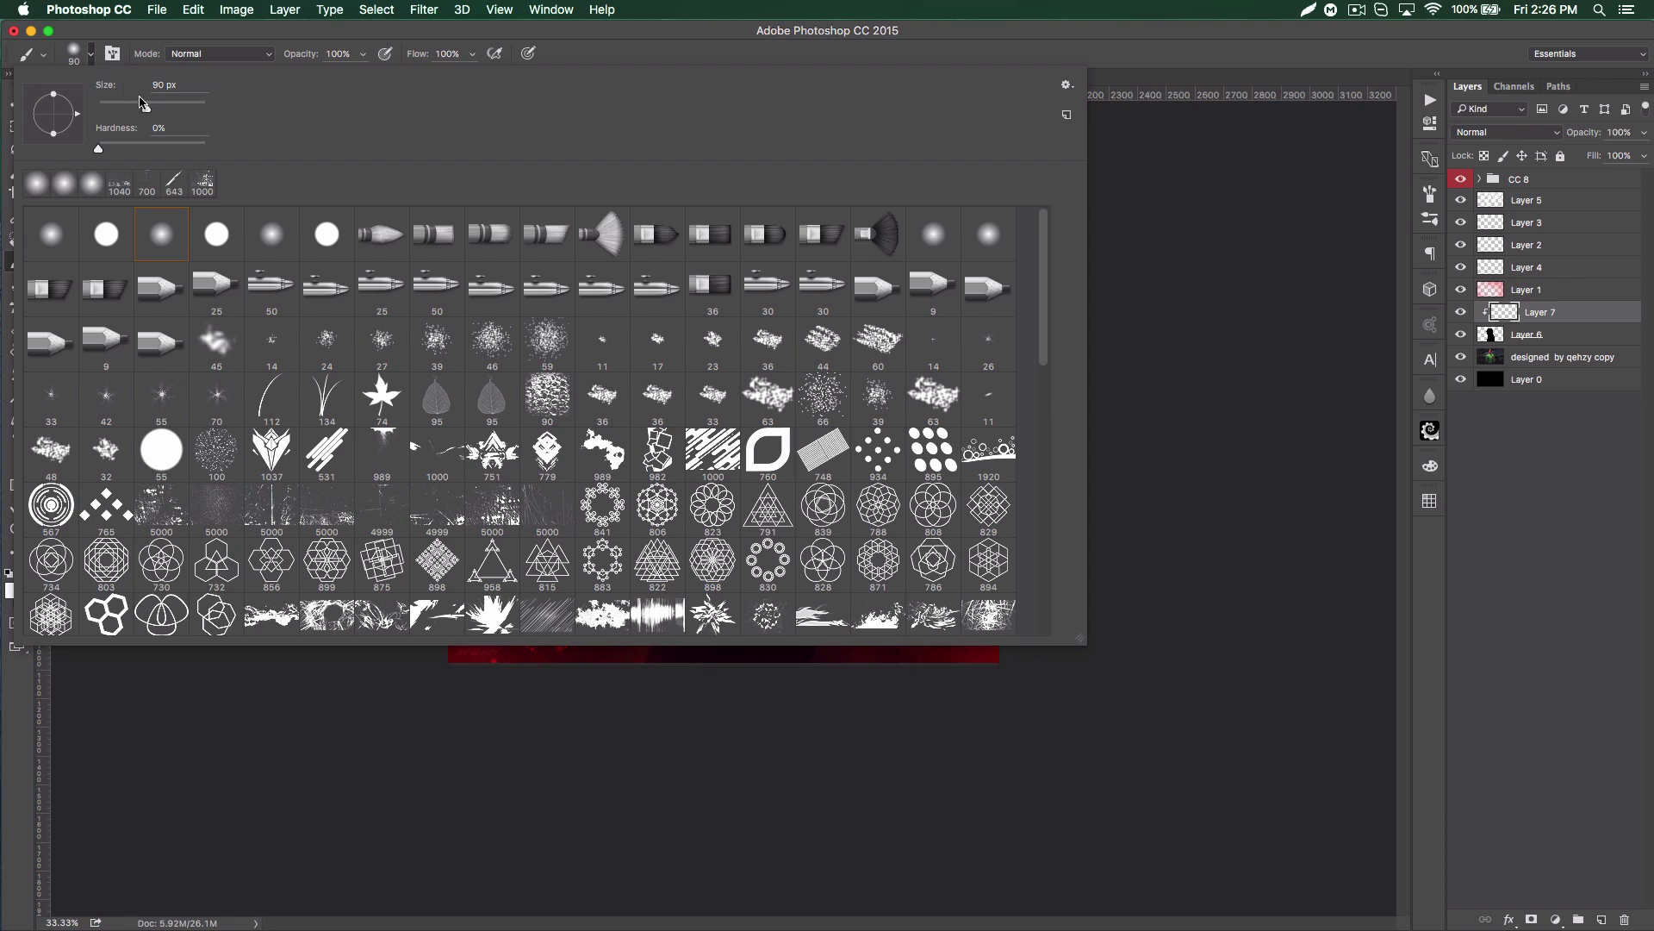
left_click_drag(159, 112, 170, 111)
left_click(1210, 59)
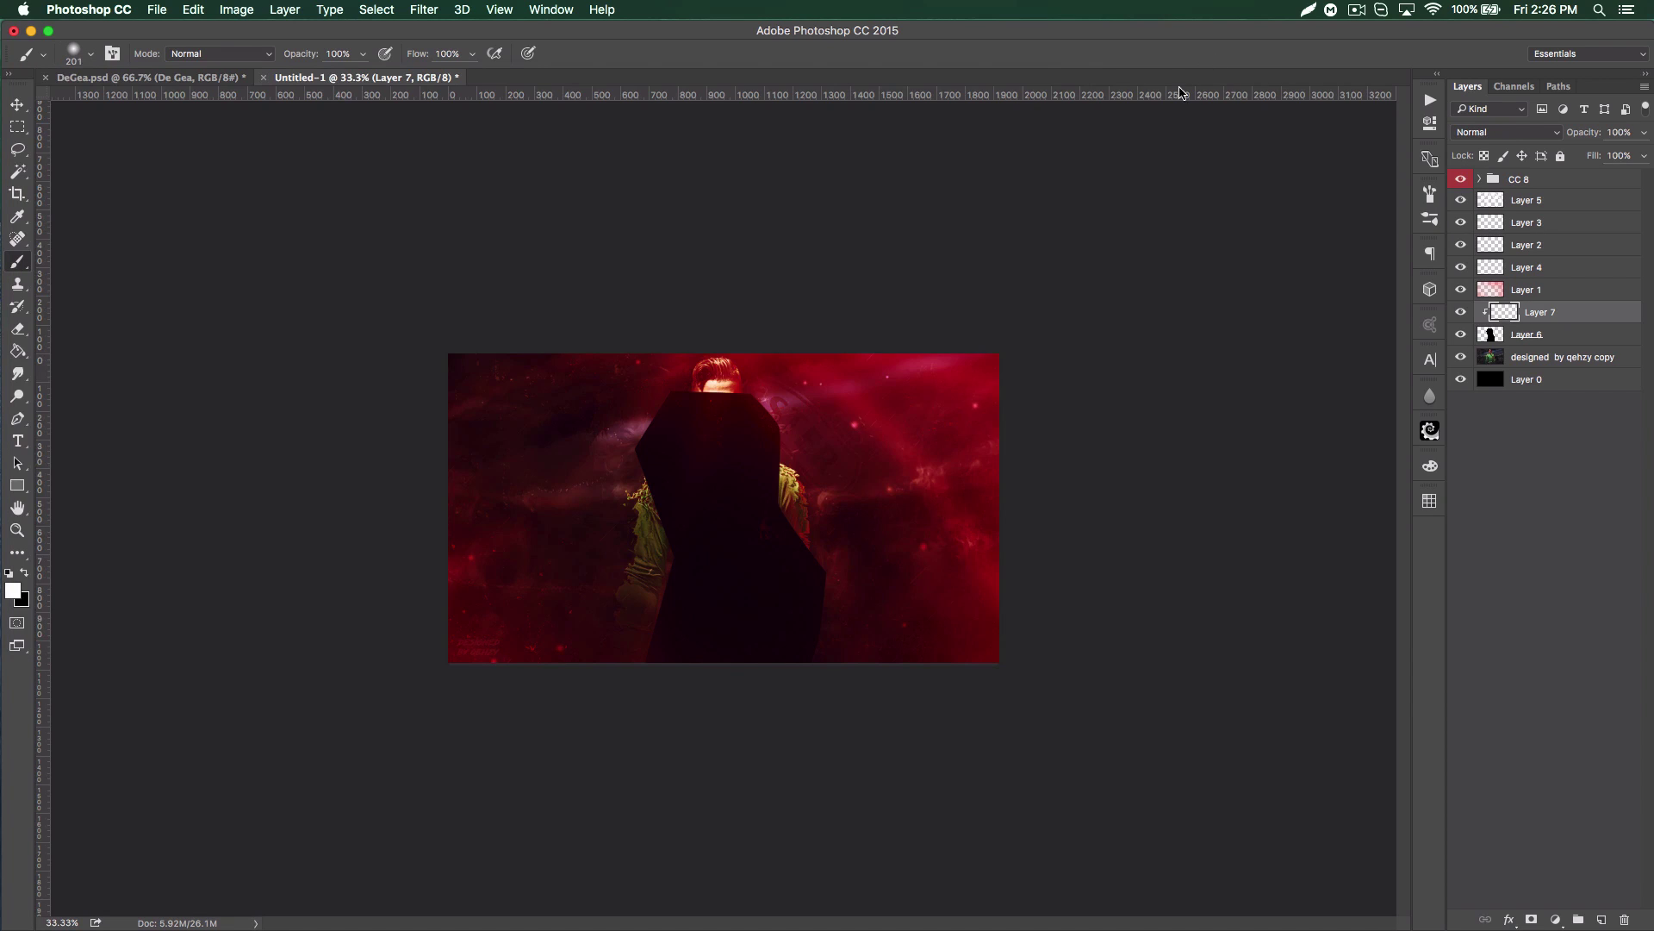
- Set the foreground to red #fd0b0b and paint an 800 px stroke along the silhouette's right side
left_click(15, 592)
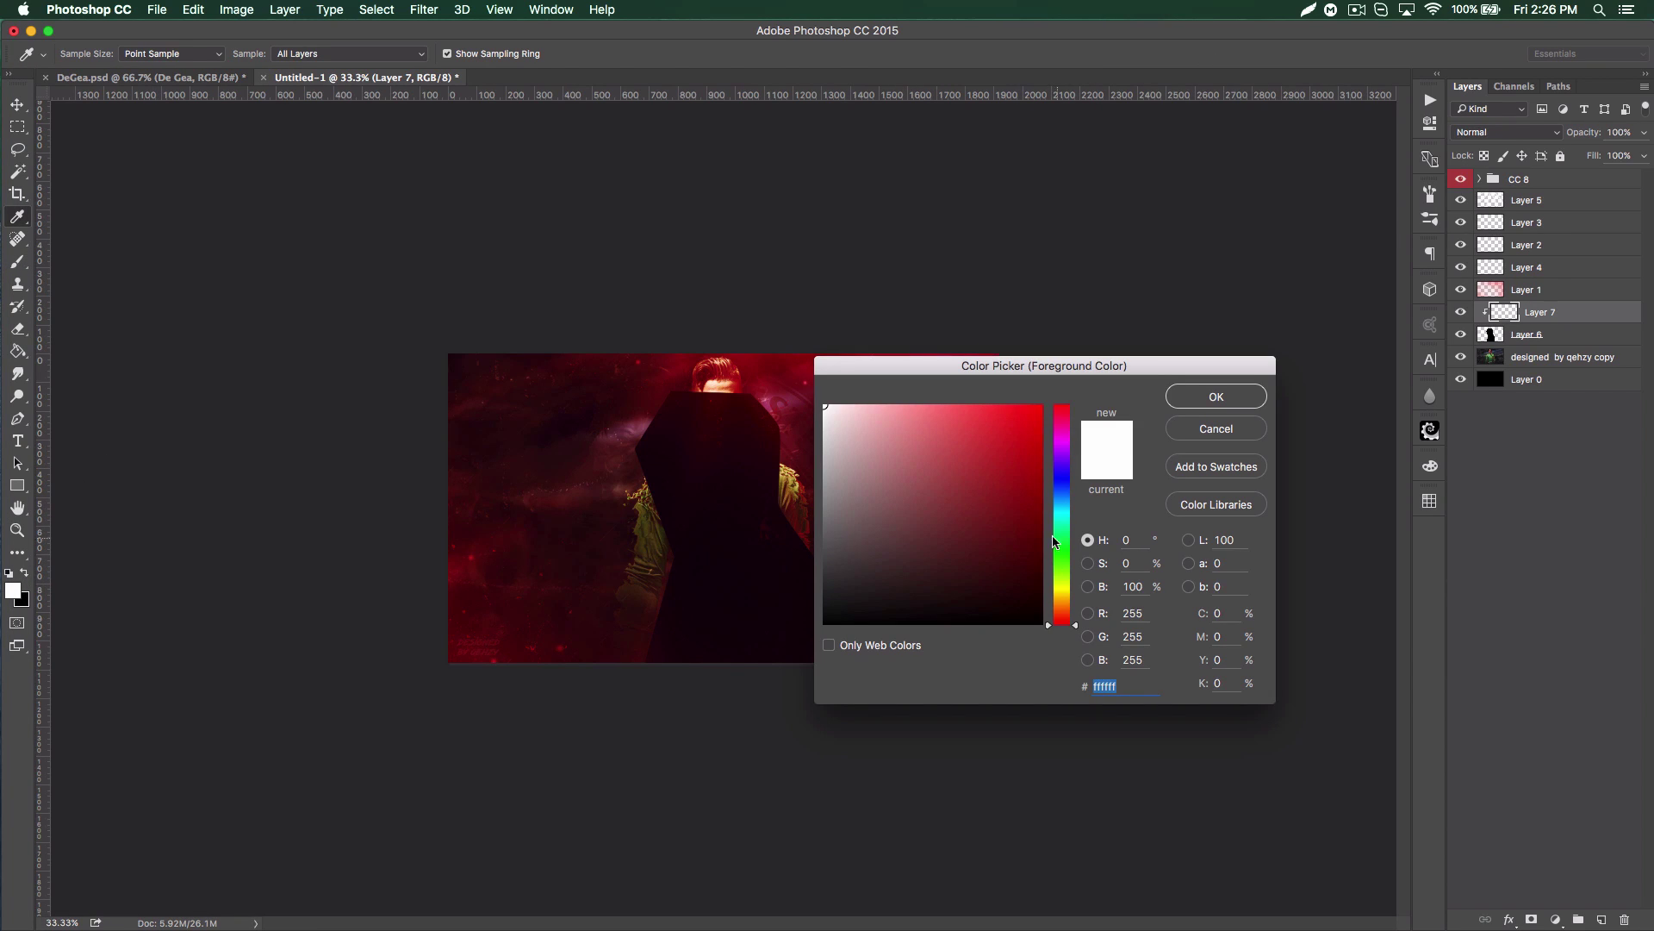
left_click(1036, 407)
left_click(1216, 397)
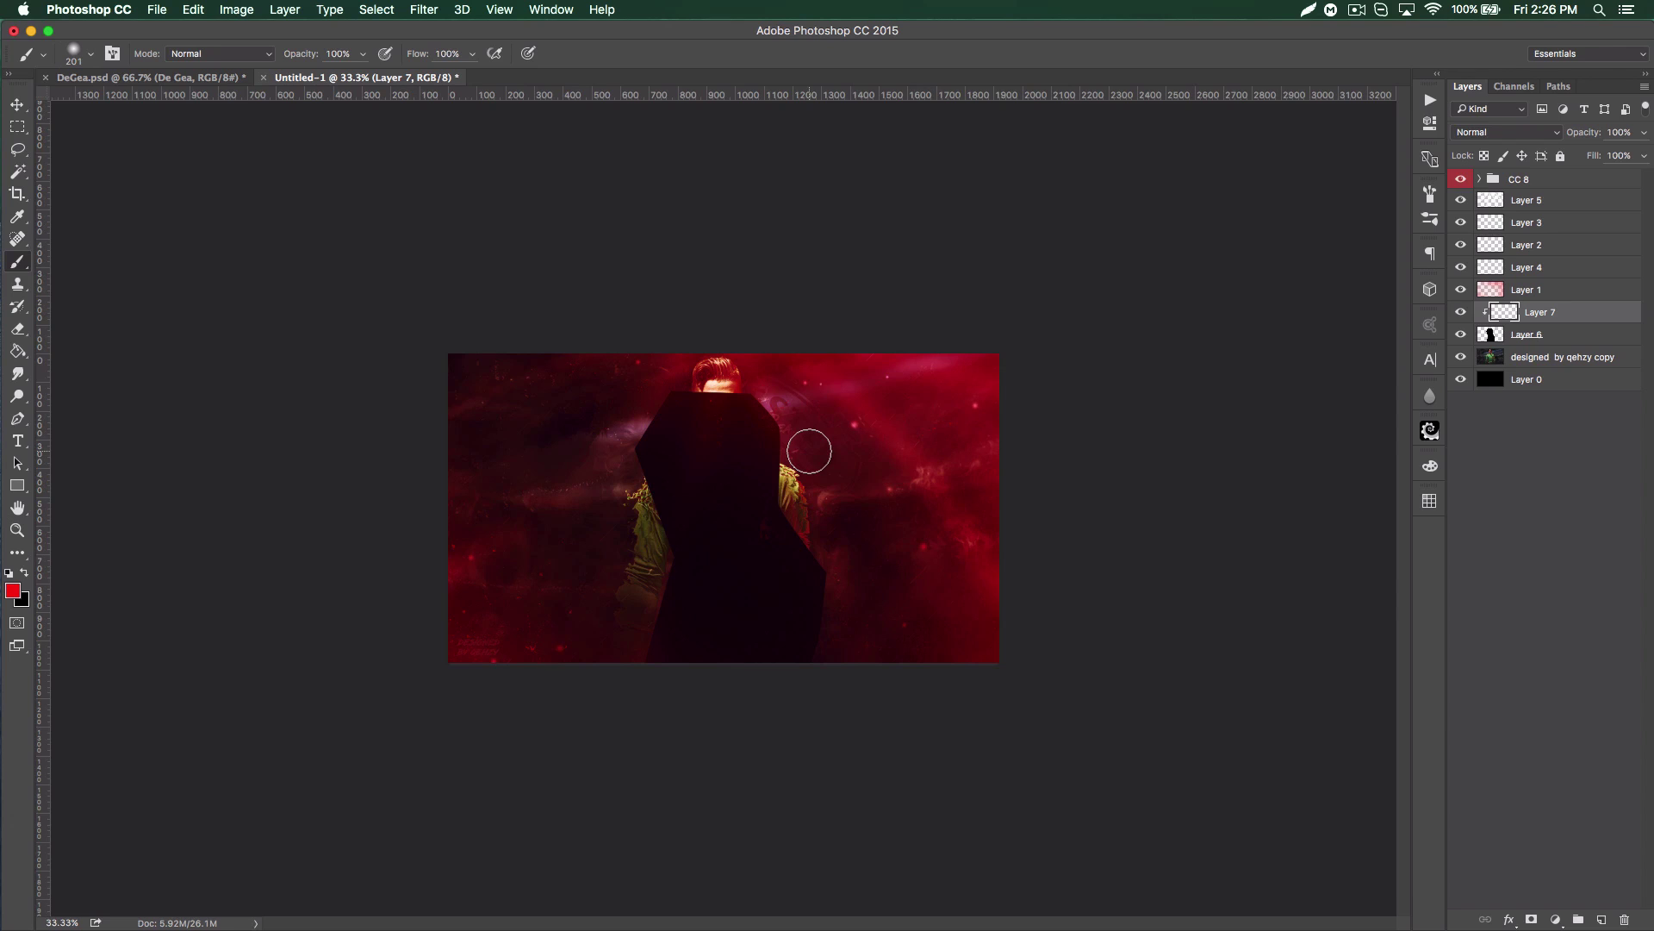
key("bracketright")
key("bracketright")
key("bracketright")
key("bracketright")
key("bracketright")
key("bracketright")
key("bracketright")
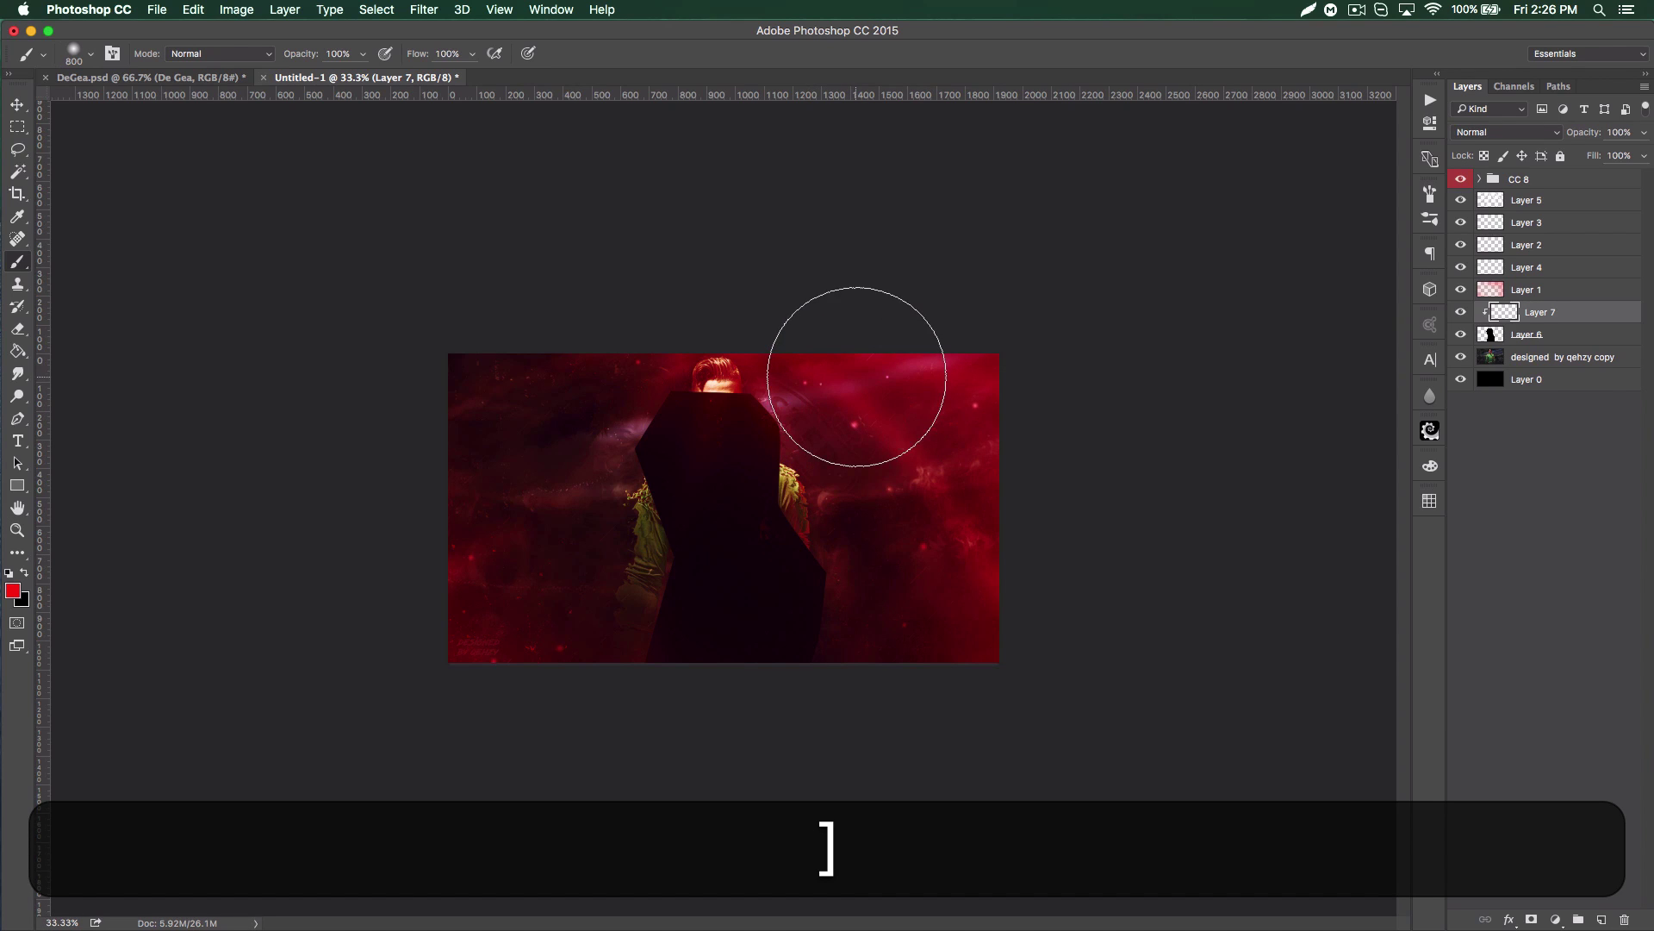
mouse_move(857, 376)
left_mouse_down()
mouse_move(922, 537)
mouse_move(922, 653)
mouse_move(937, 654)
mouse_move(779, 384)
left_mouse_up()
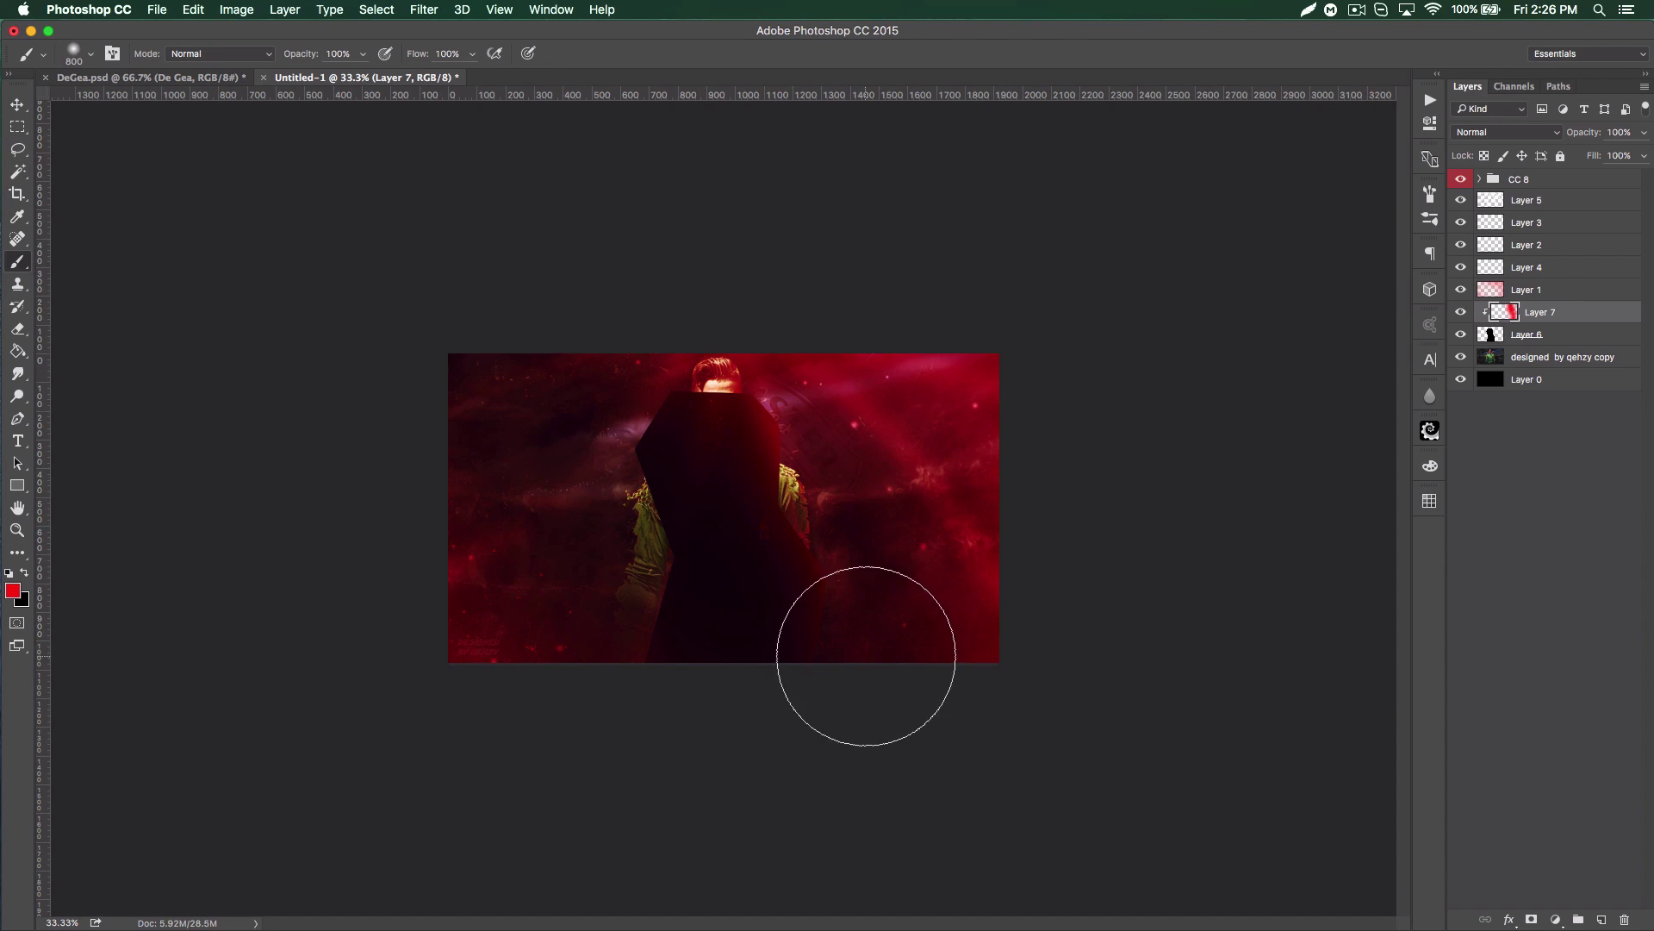
- Compare with the silhouette hidden, shrink the brush to 500 px, and add Layer 8
left_click(19, 104)
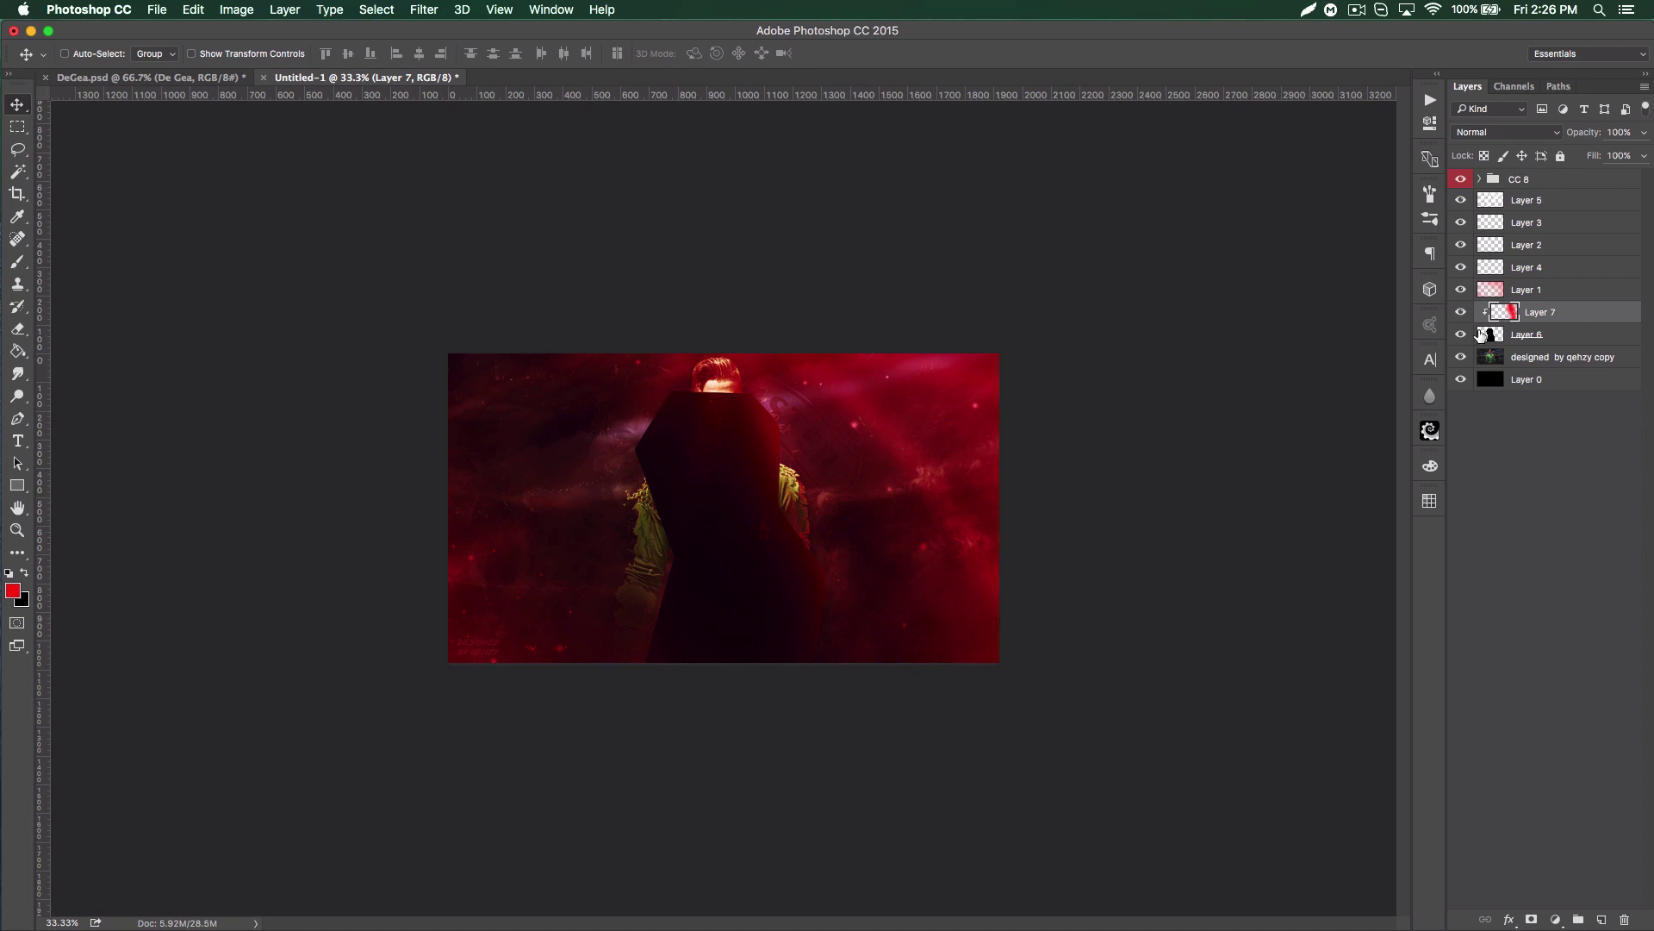
left_click(1462, 334)
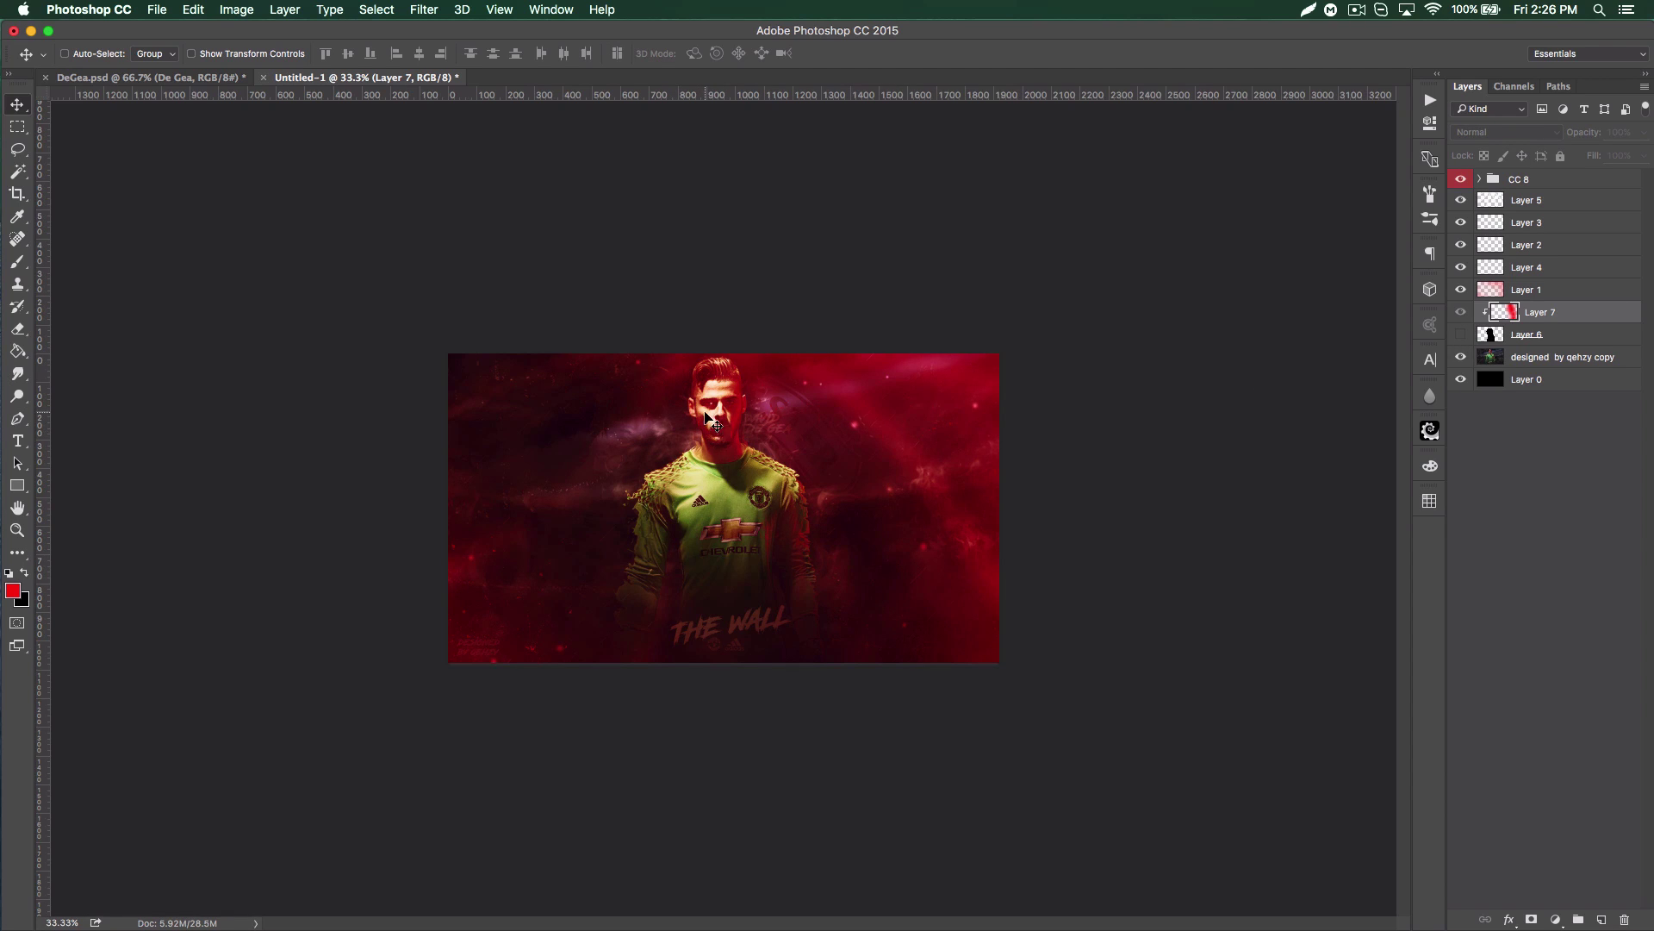
left_click(1462, 334)
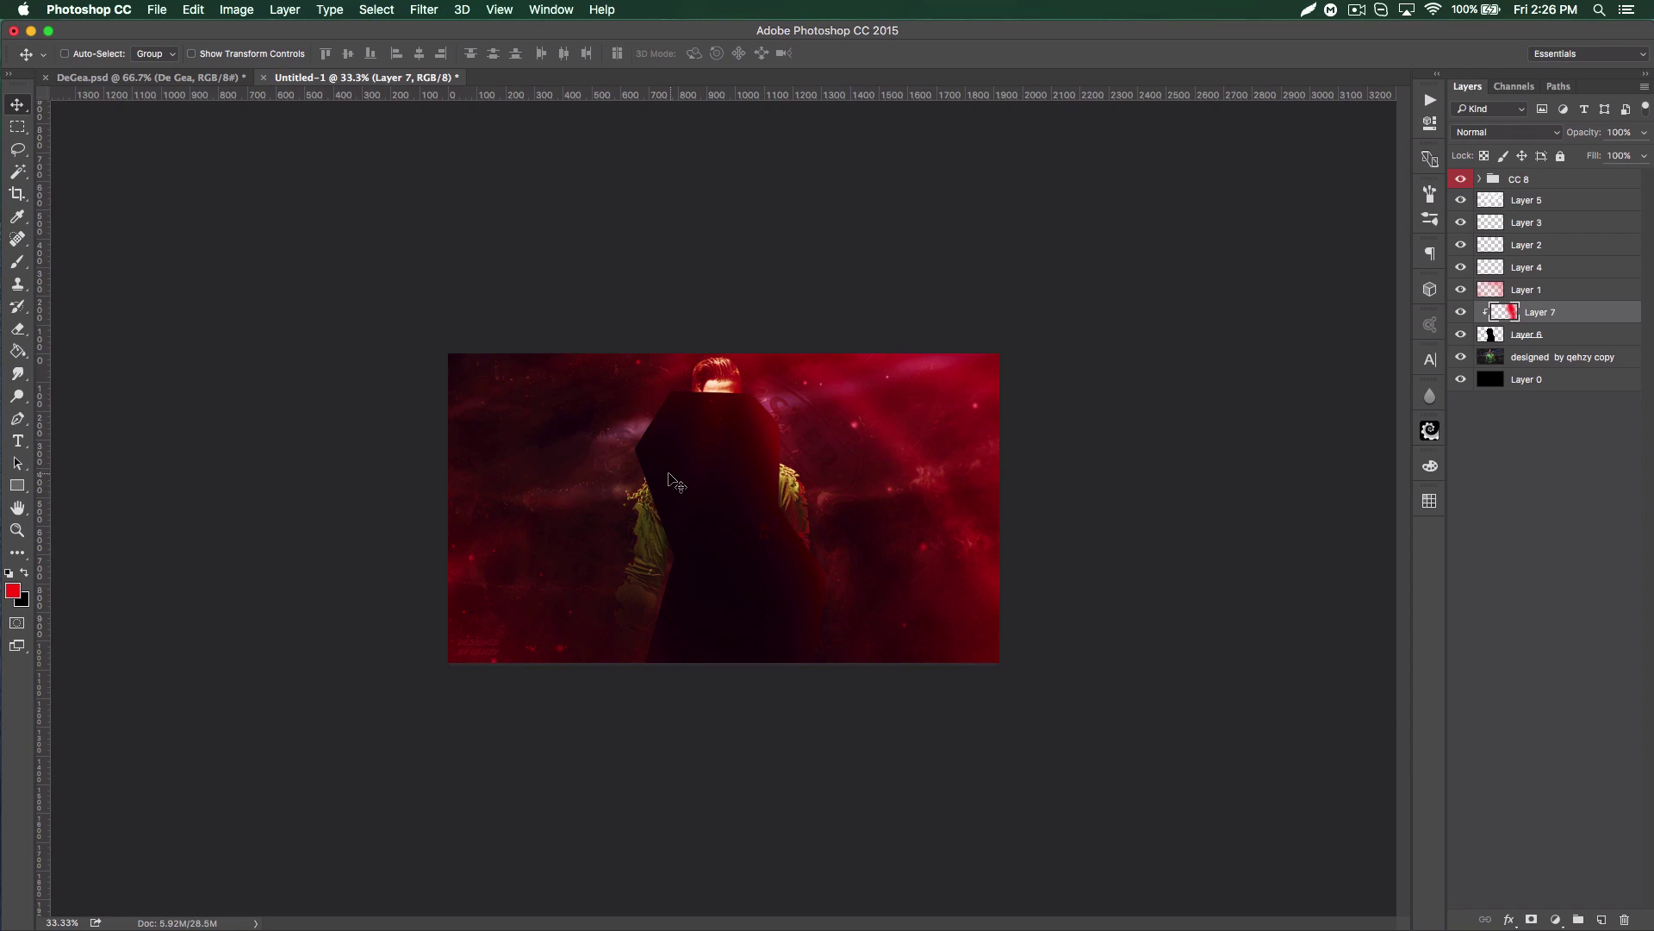
left_click(18, 261)
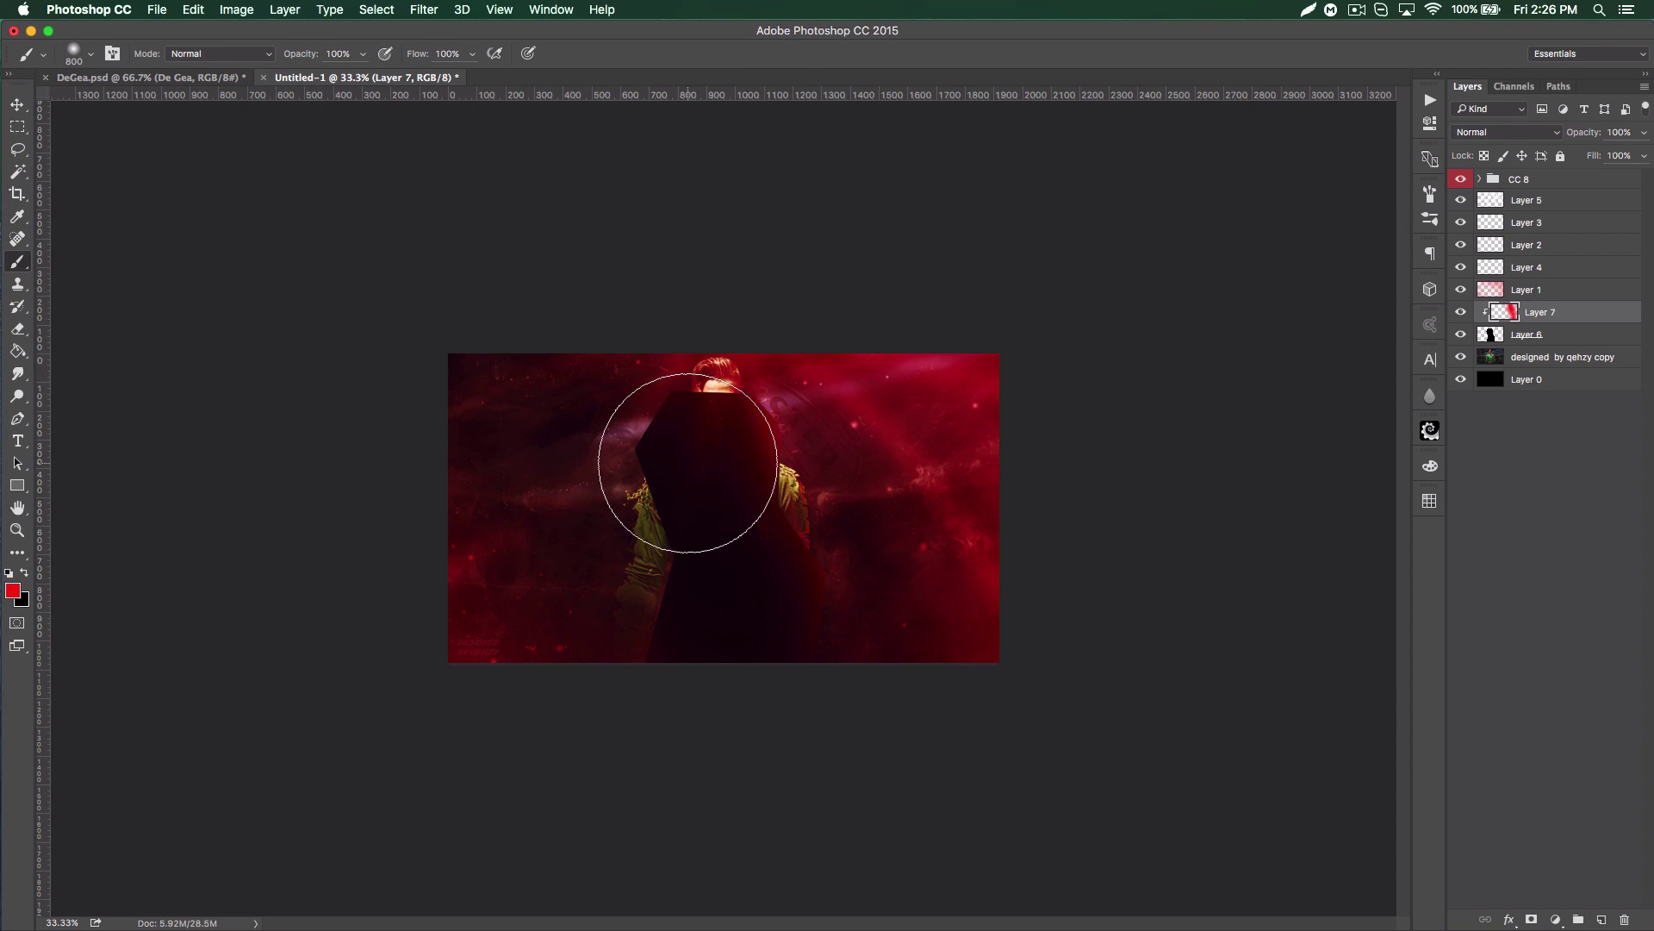
key("bracketleft")
key("bracketleft")
key("bracketleft")
key("bracketleft")
key("bracketleft")
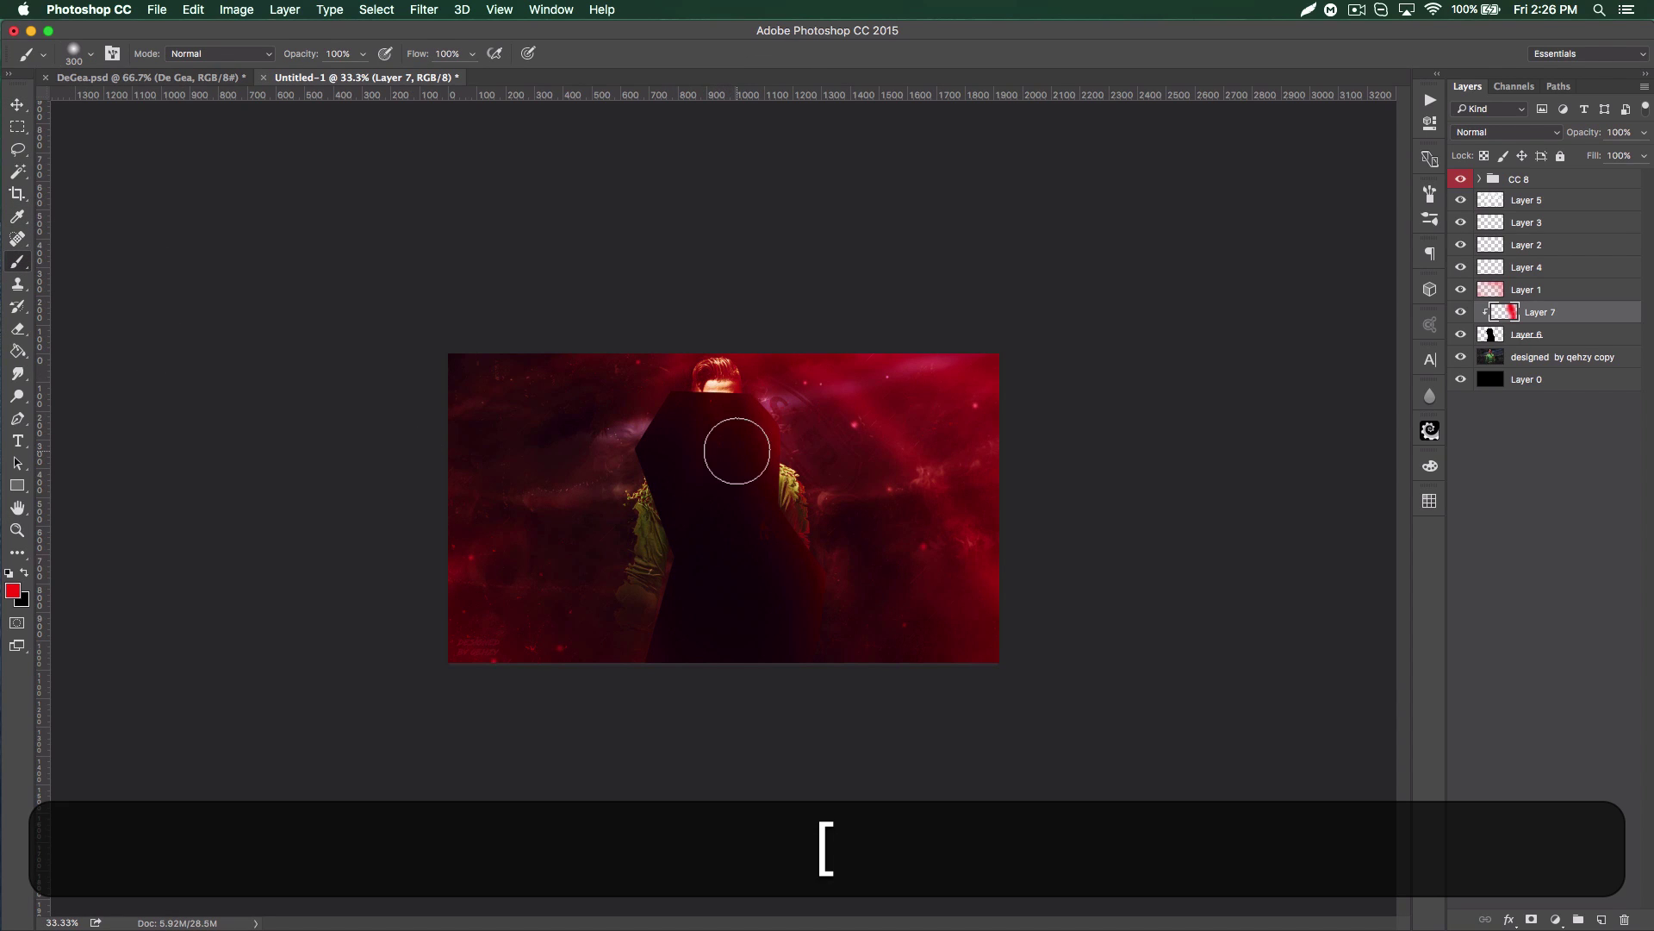
left_click(1601, 920)
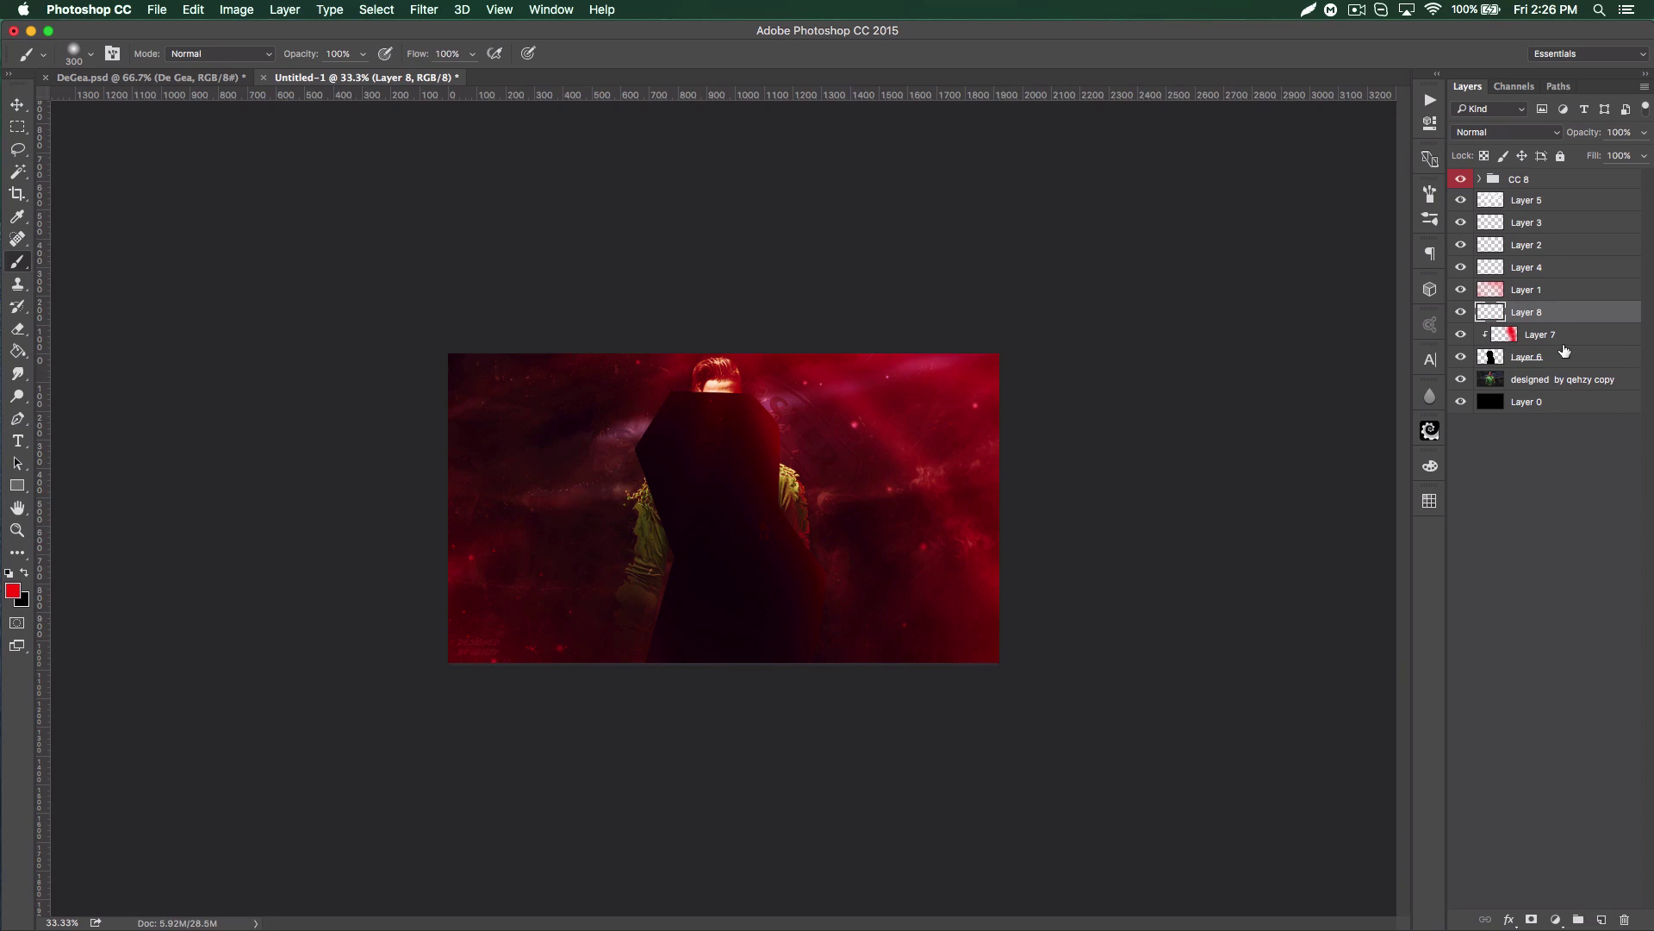
- Clip Layer 8 to the layer below, dab red on the silhouette's top, then erase it
left_click(1572, 323, "alt")
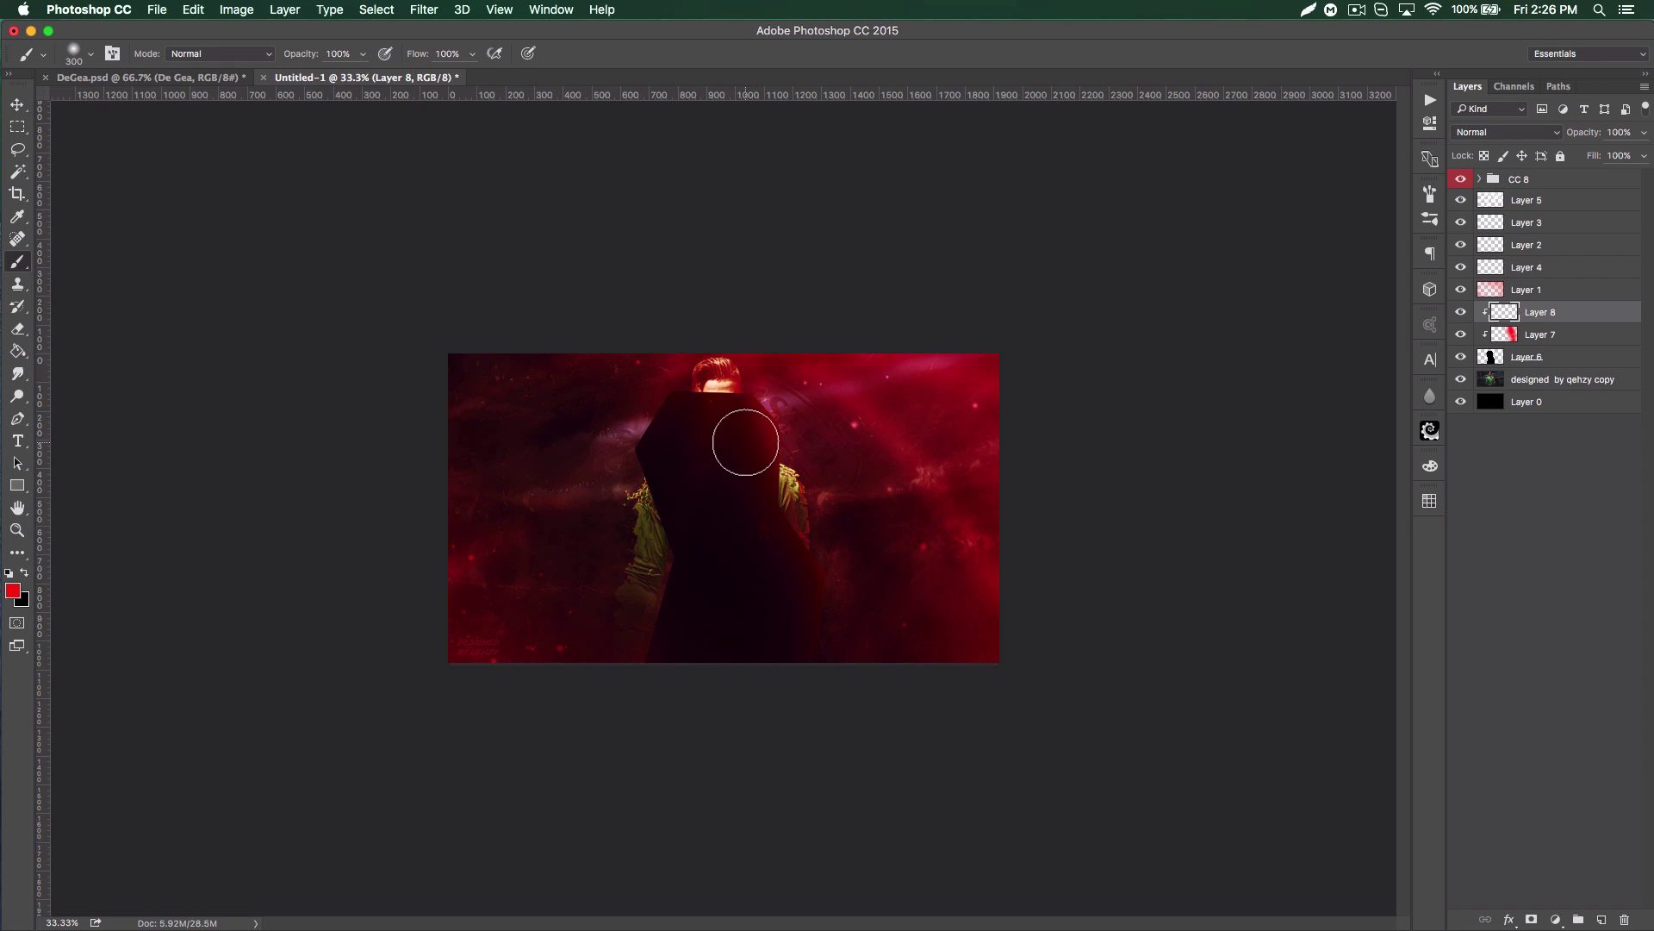
left_click(743, 443)
left_click(17, 328)
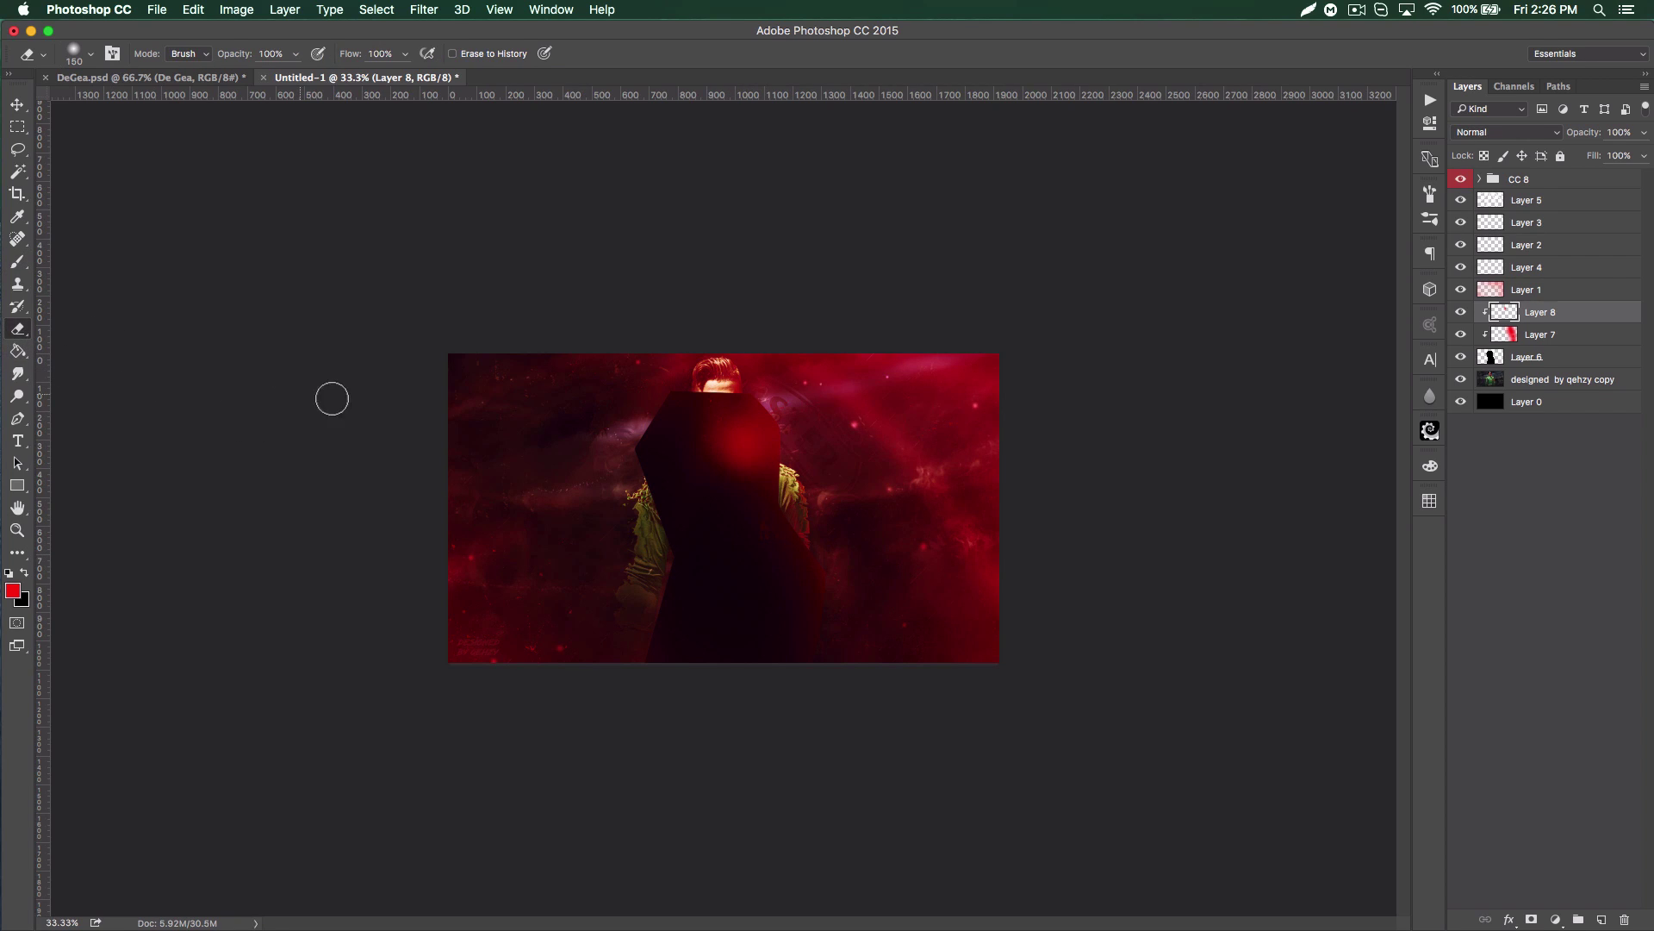
mouse_move(742, 480)
left_mouse_down()
mouse_move(738, 392)
mouse_move(769, 522)
mouse_move(767, 374)
left_mouse_up()
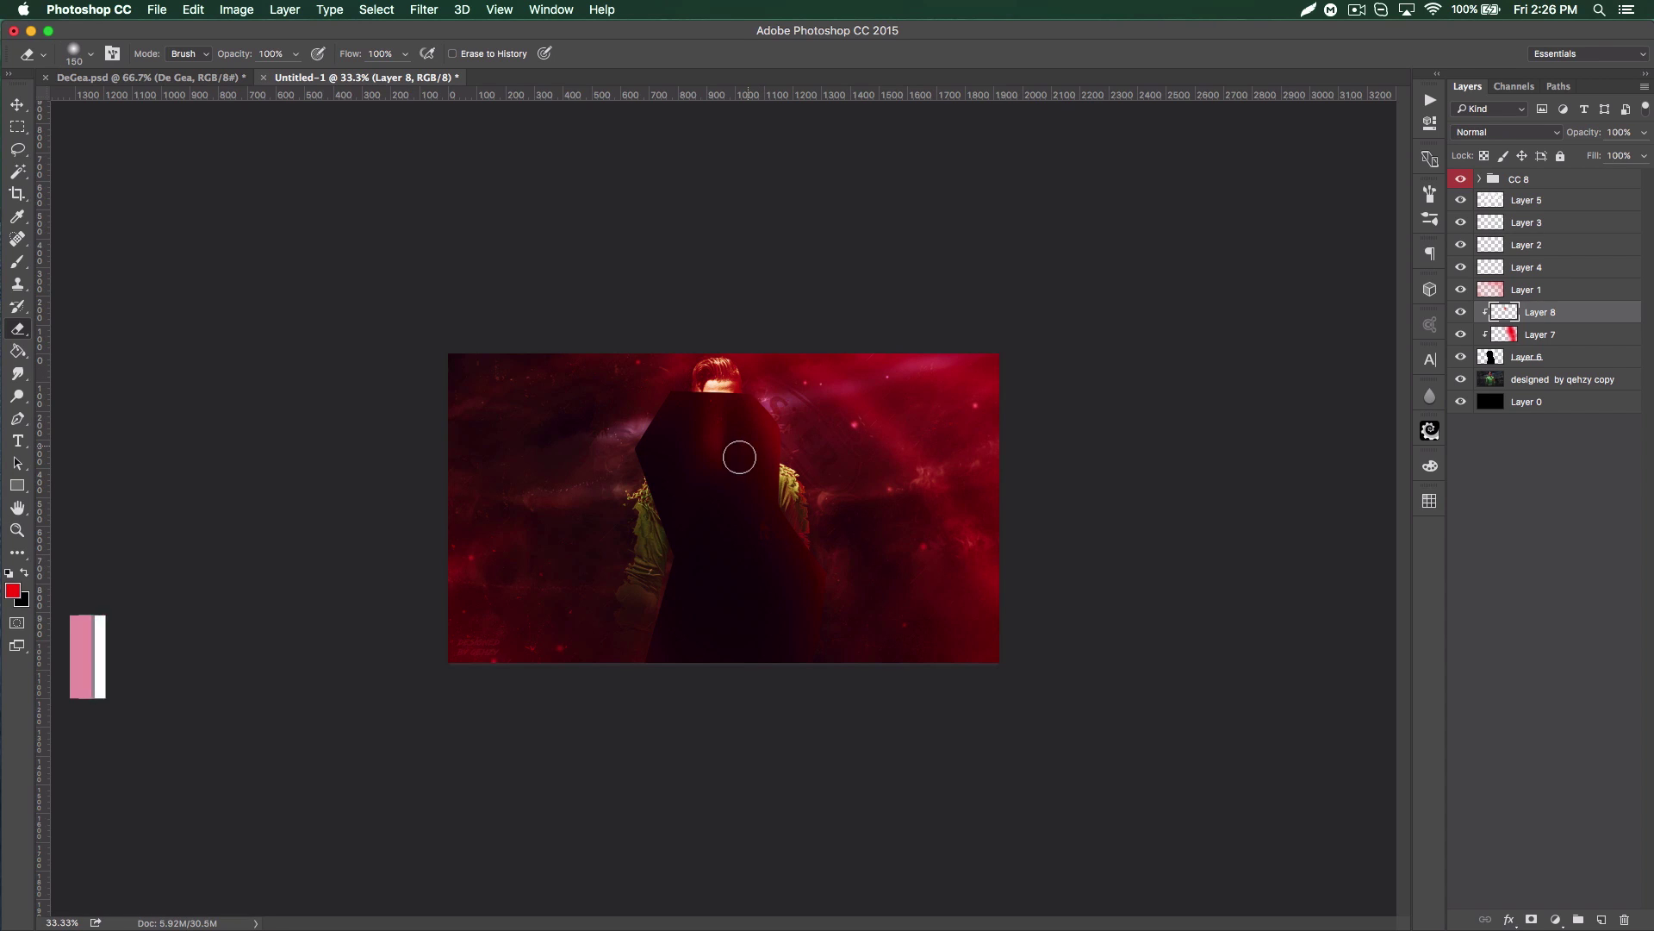